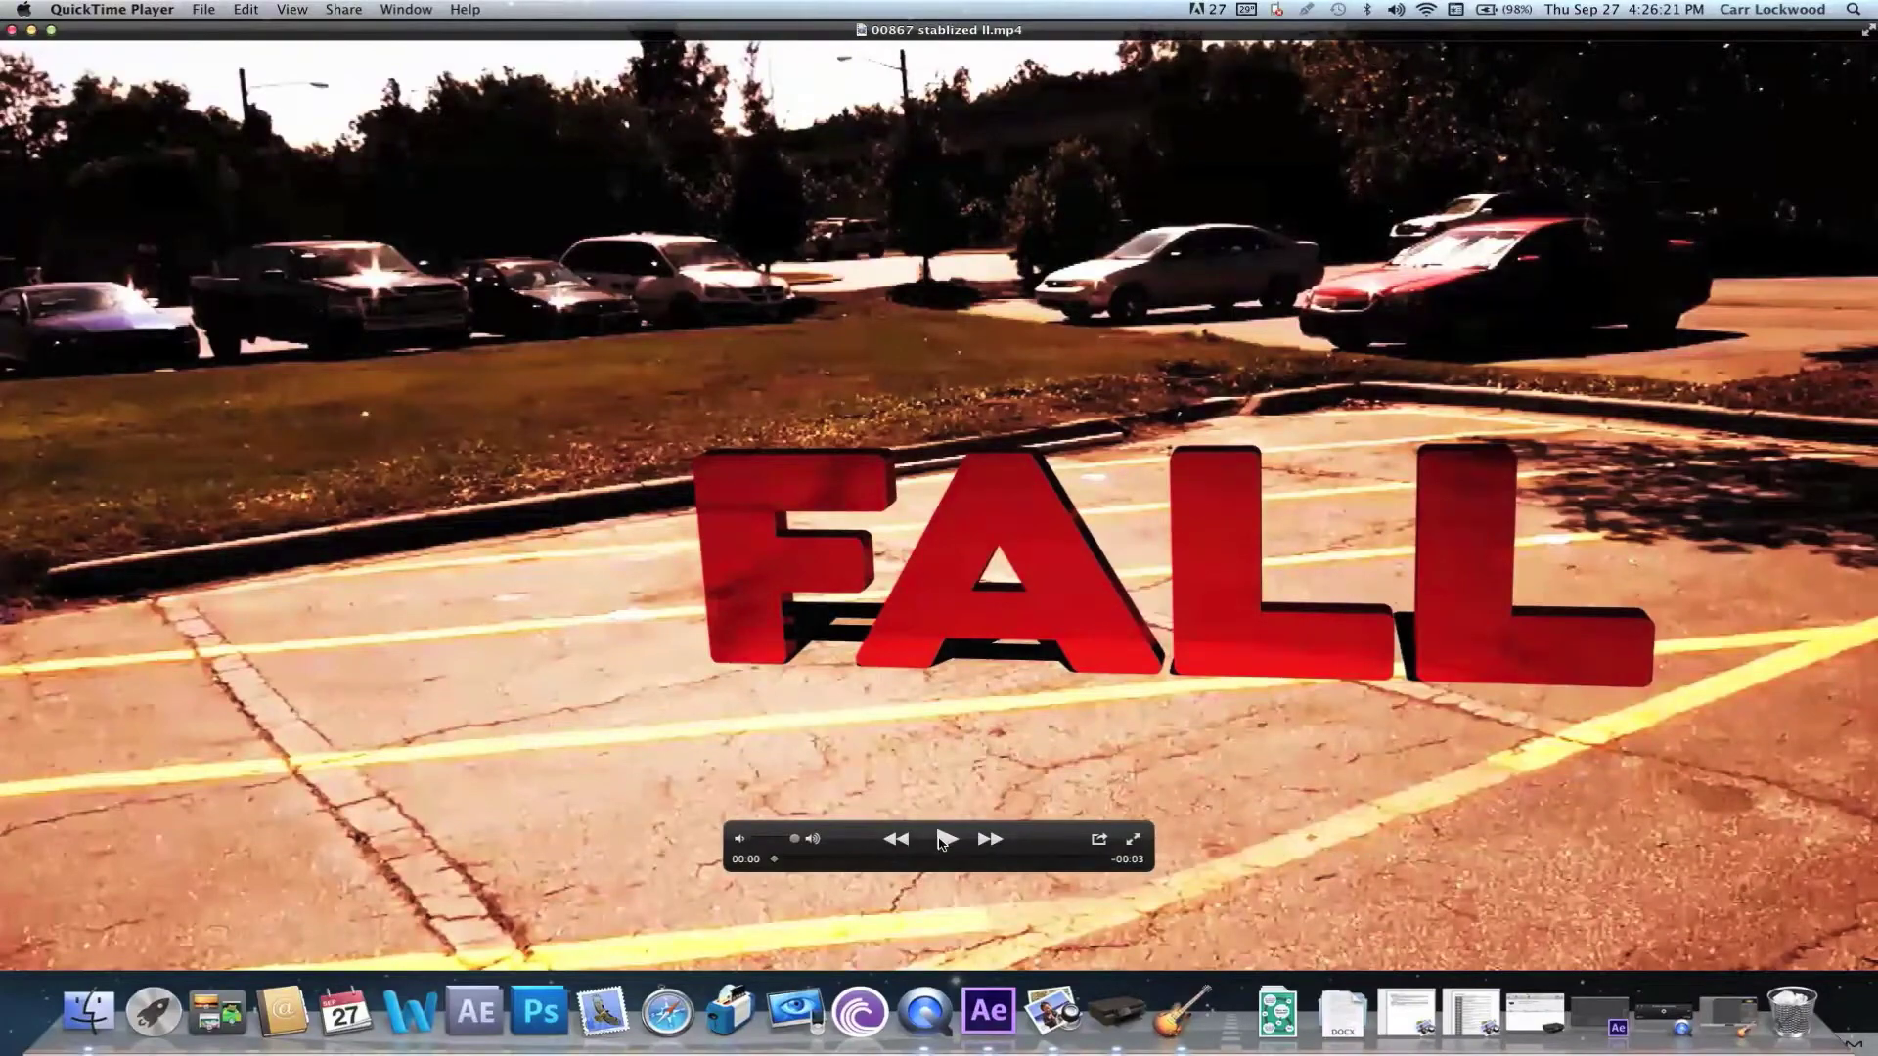
# Play the finished FALL parking-lot clip in QuickTime Player, then close its window
pyautogui.click(942, 839)
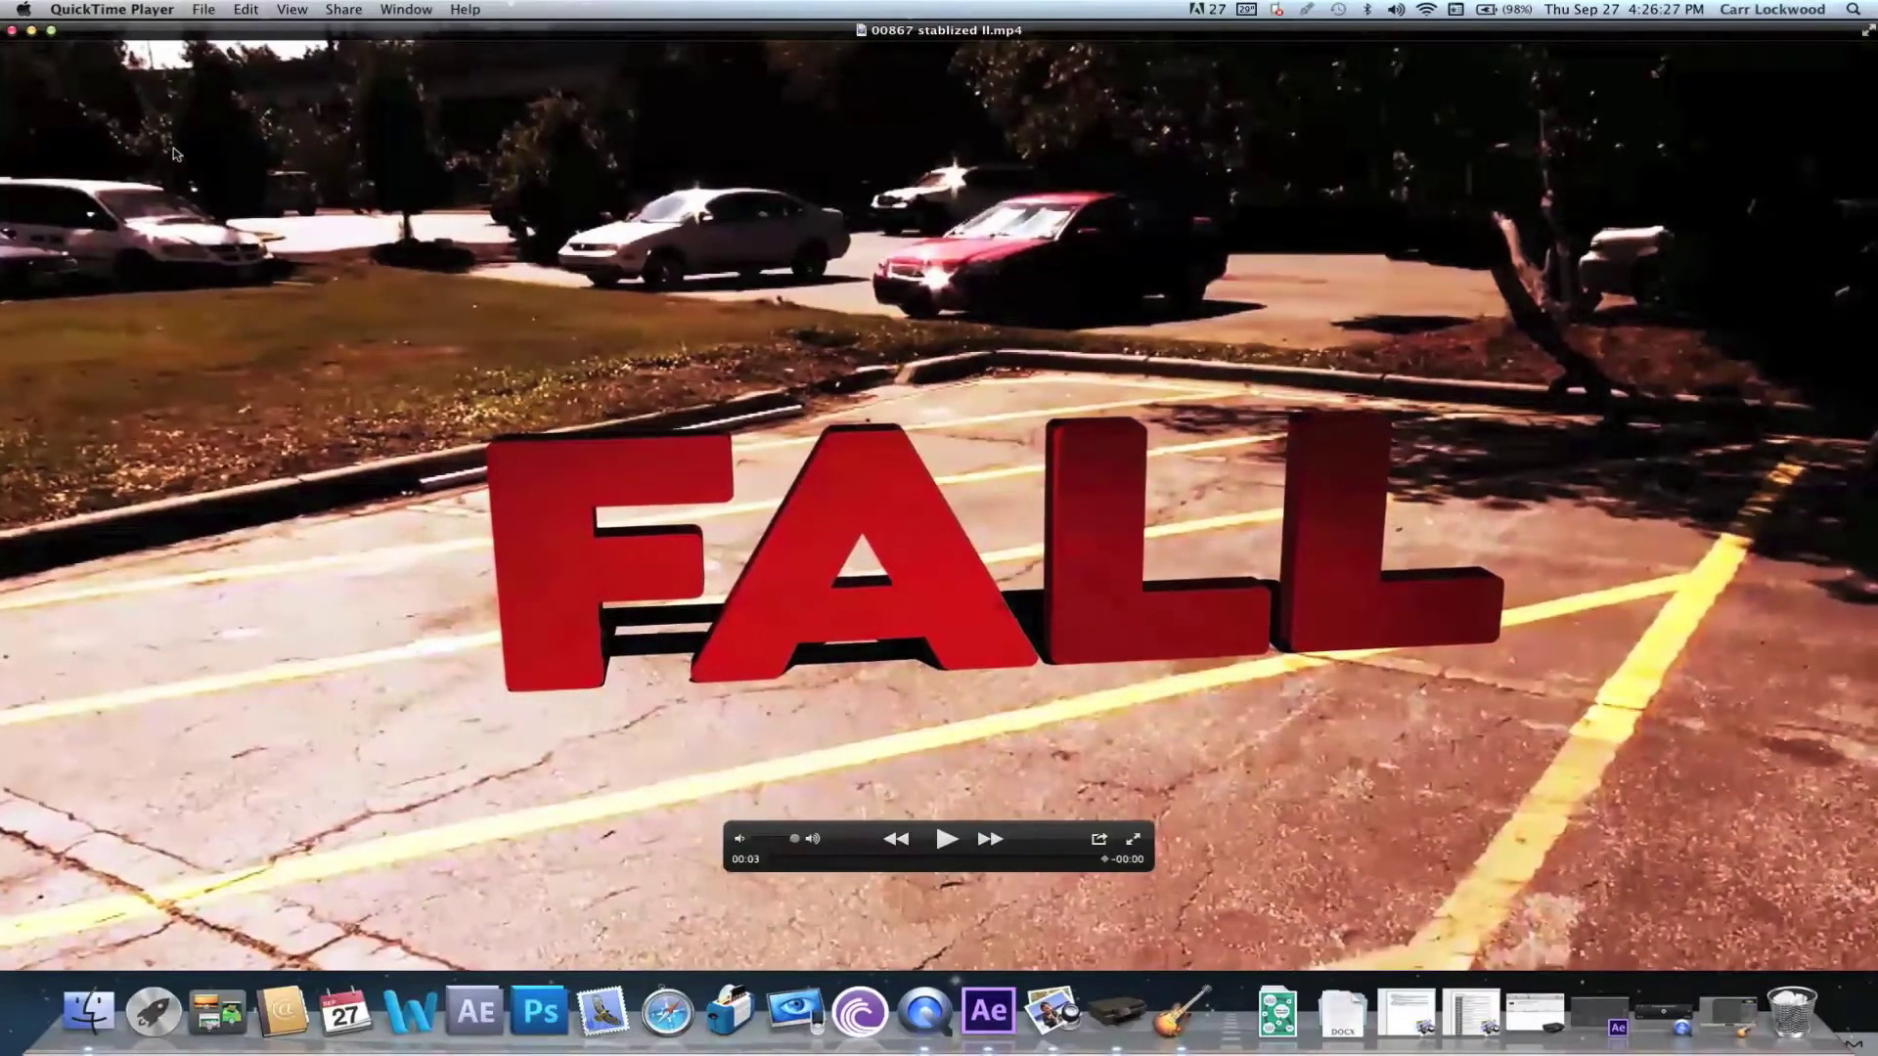
pyautogui.click(12, 32)
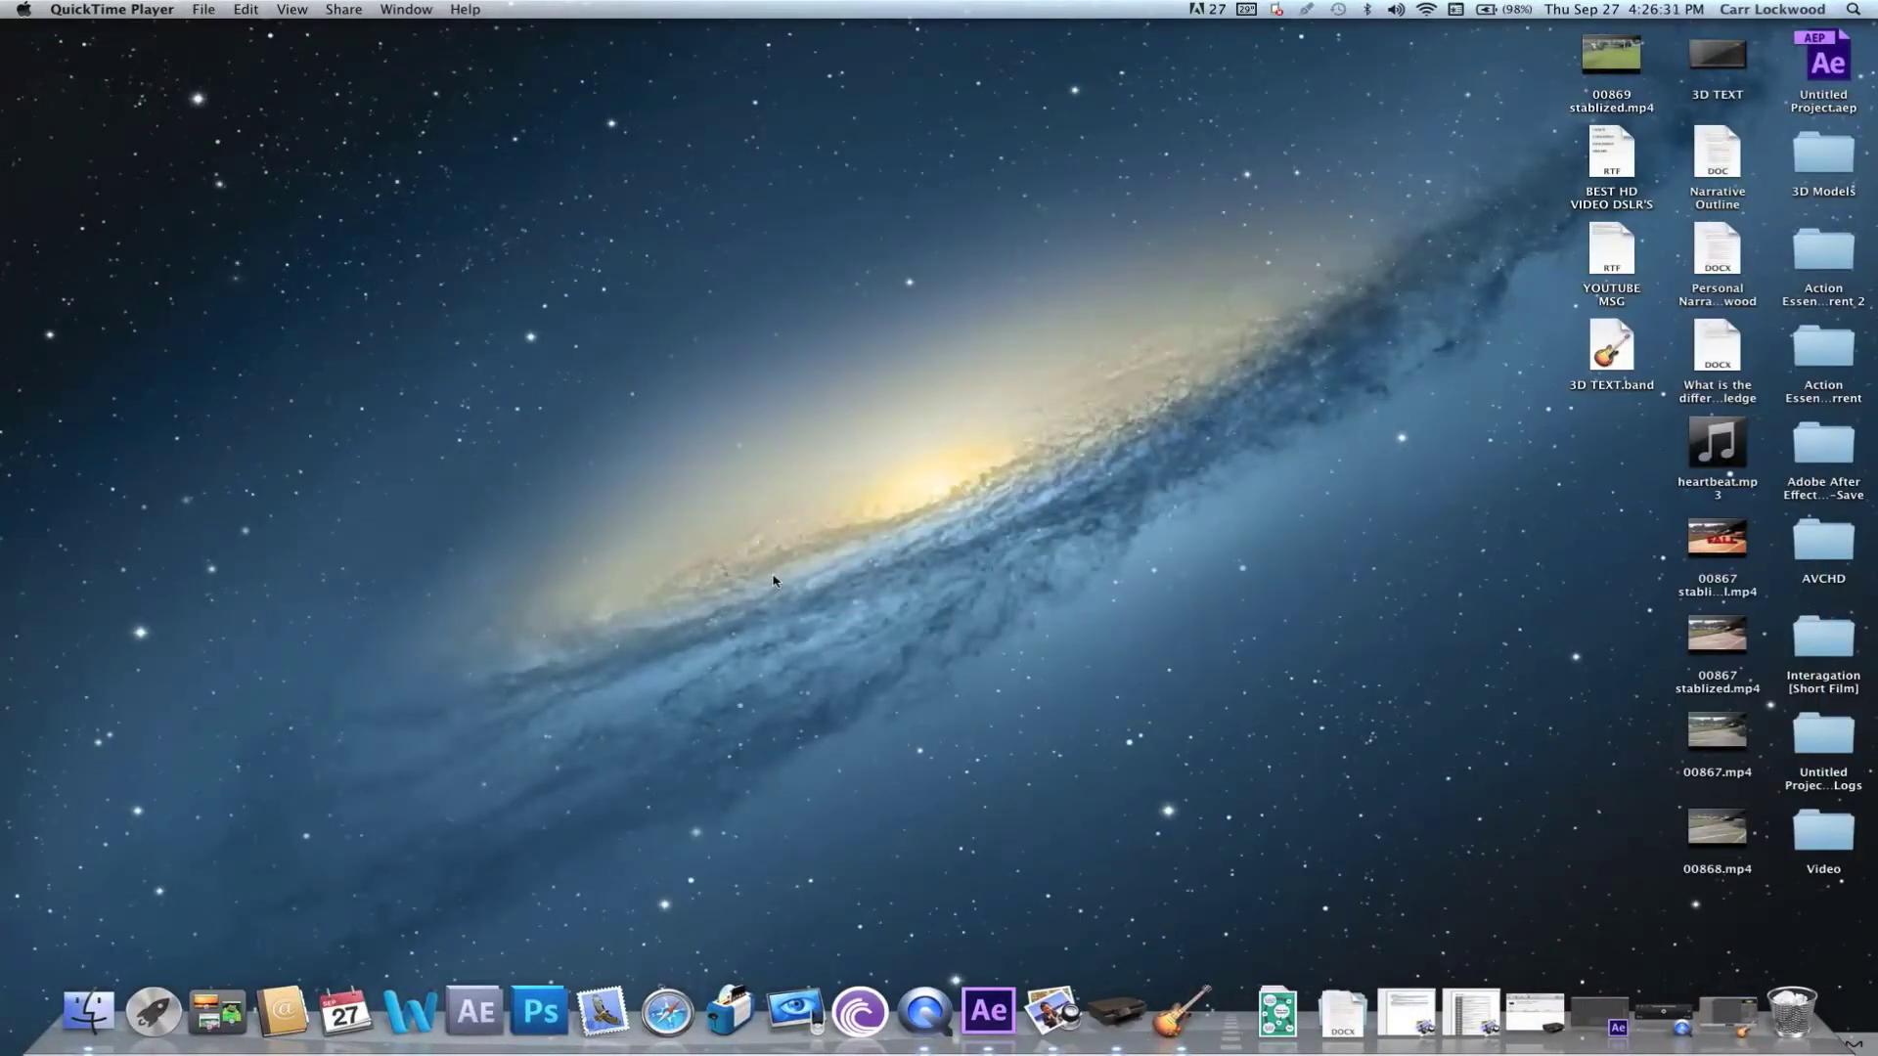
# Launch After Effects, dismiss the Welcome screen and import the 00867 stablized.mp4 footage
pyautogui.click(988, 1012)
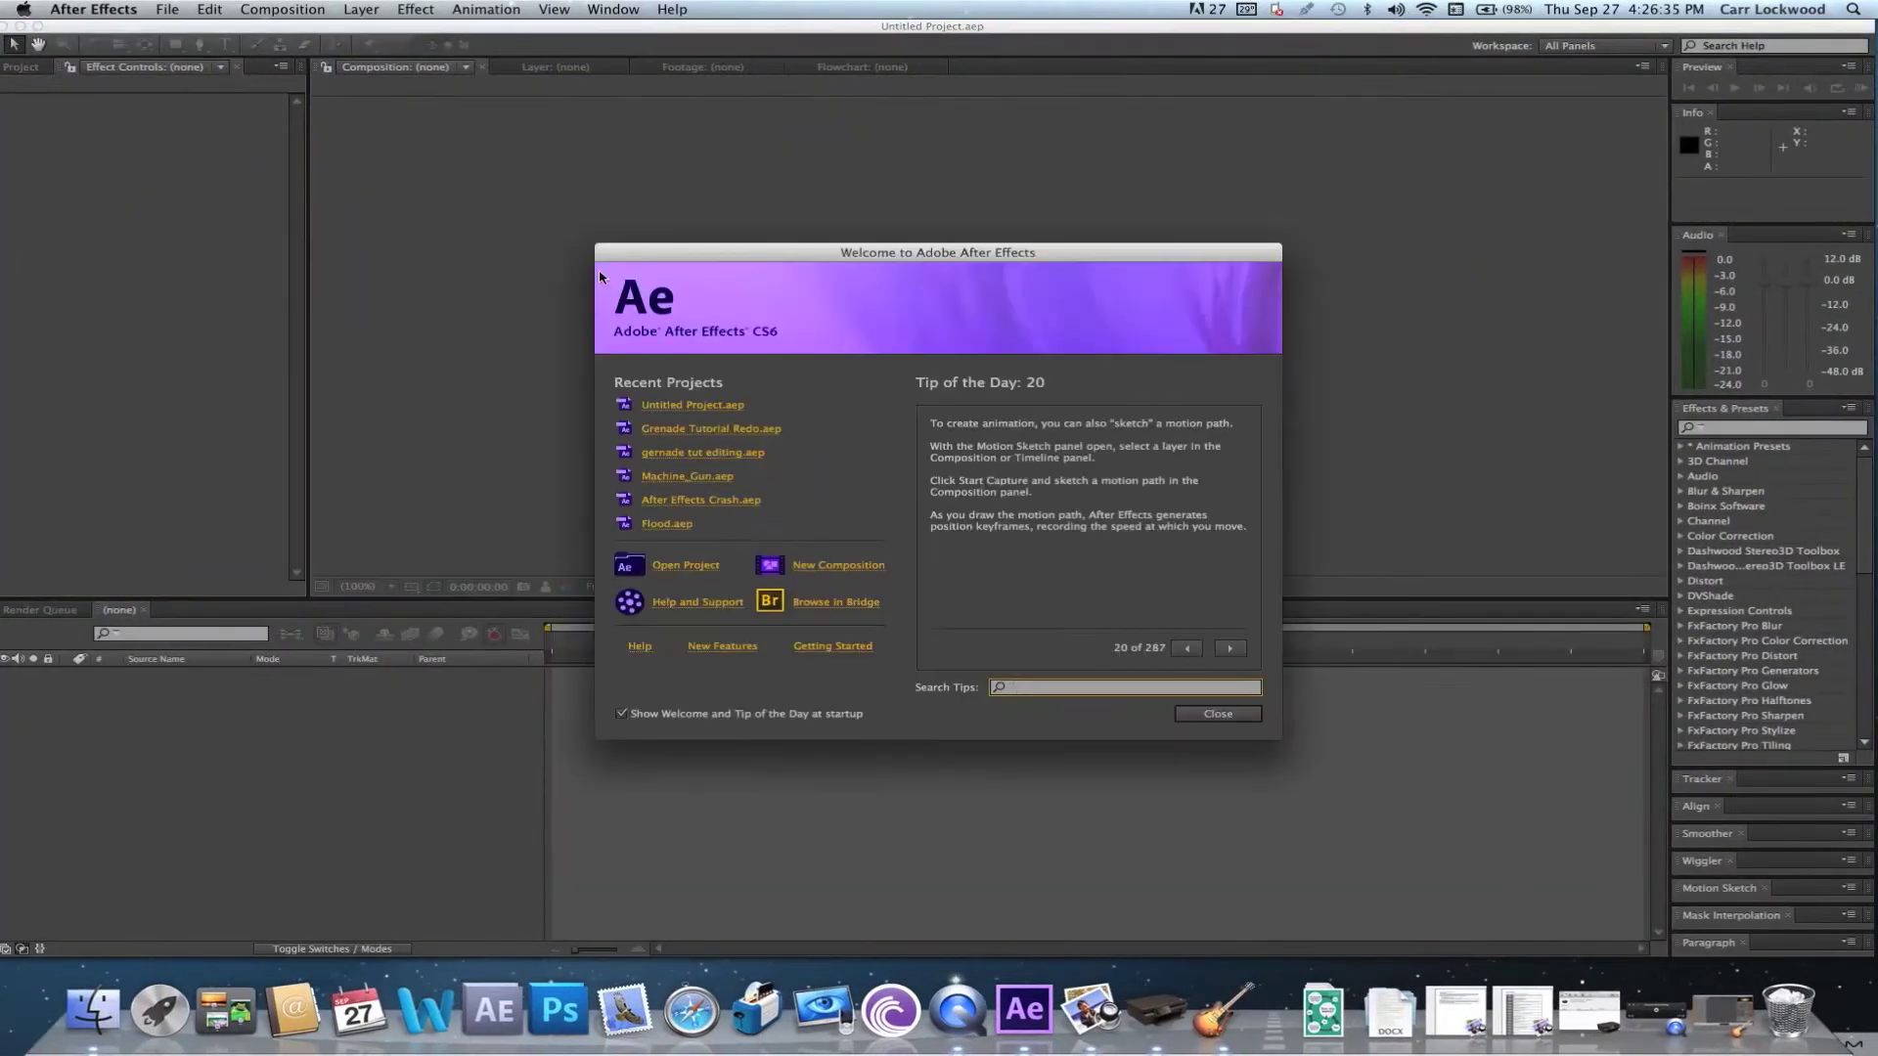
pyautogui.click(1217, 713)
pyautogui.click(167, 9)
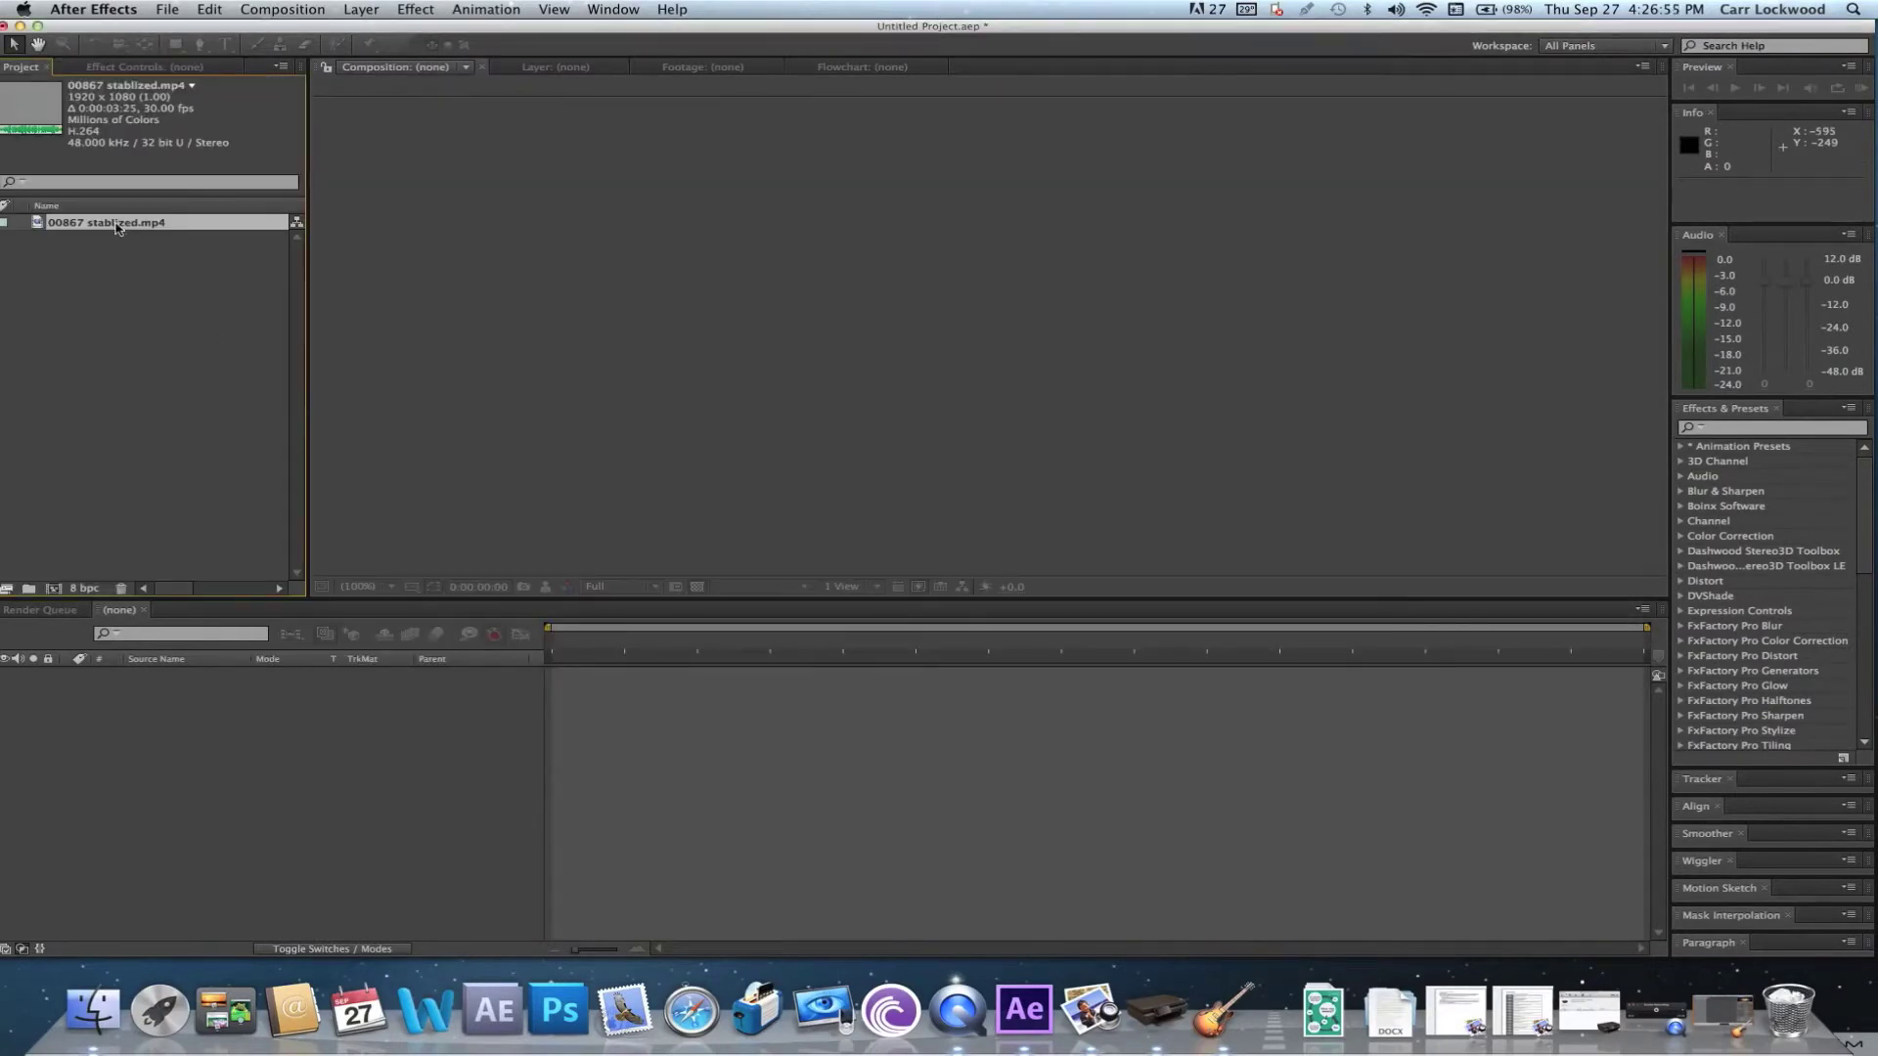
# Build a 1920x1080 composition from the footage and preview it, returning to the first frame
pyautogui.moveTo(117, 228); pyautogui.dragTo(83, 469)
pyautogui.moveTo(68, 536); pyautogui.dragTo(54, 589)
pyautogui.click(1332, 706)
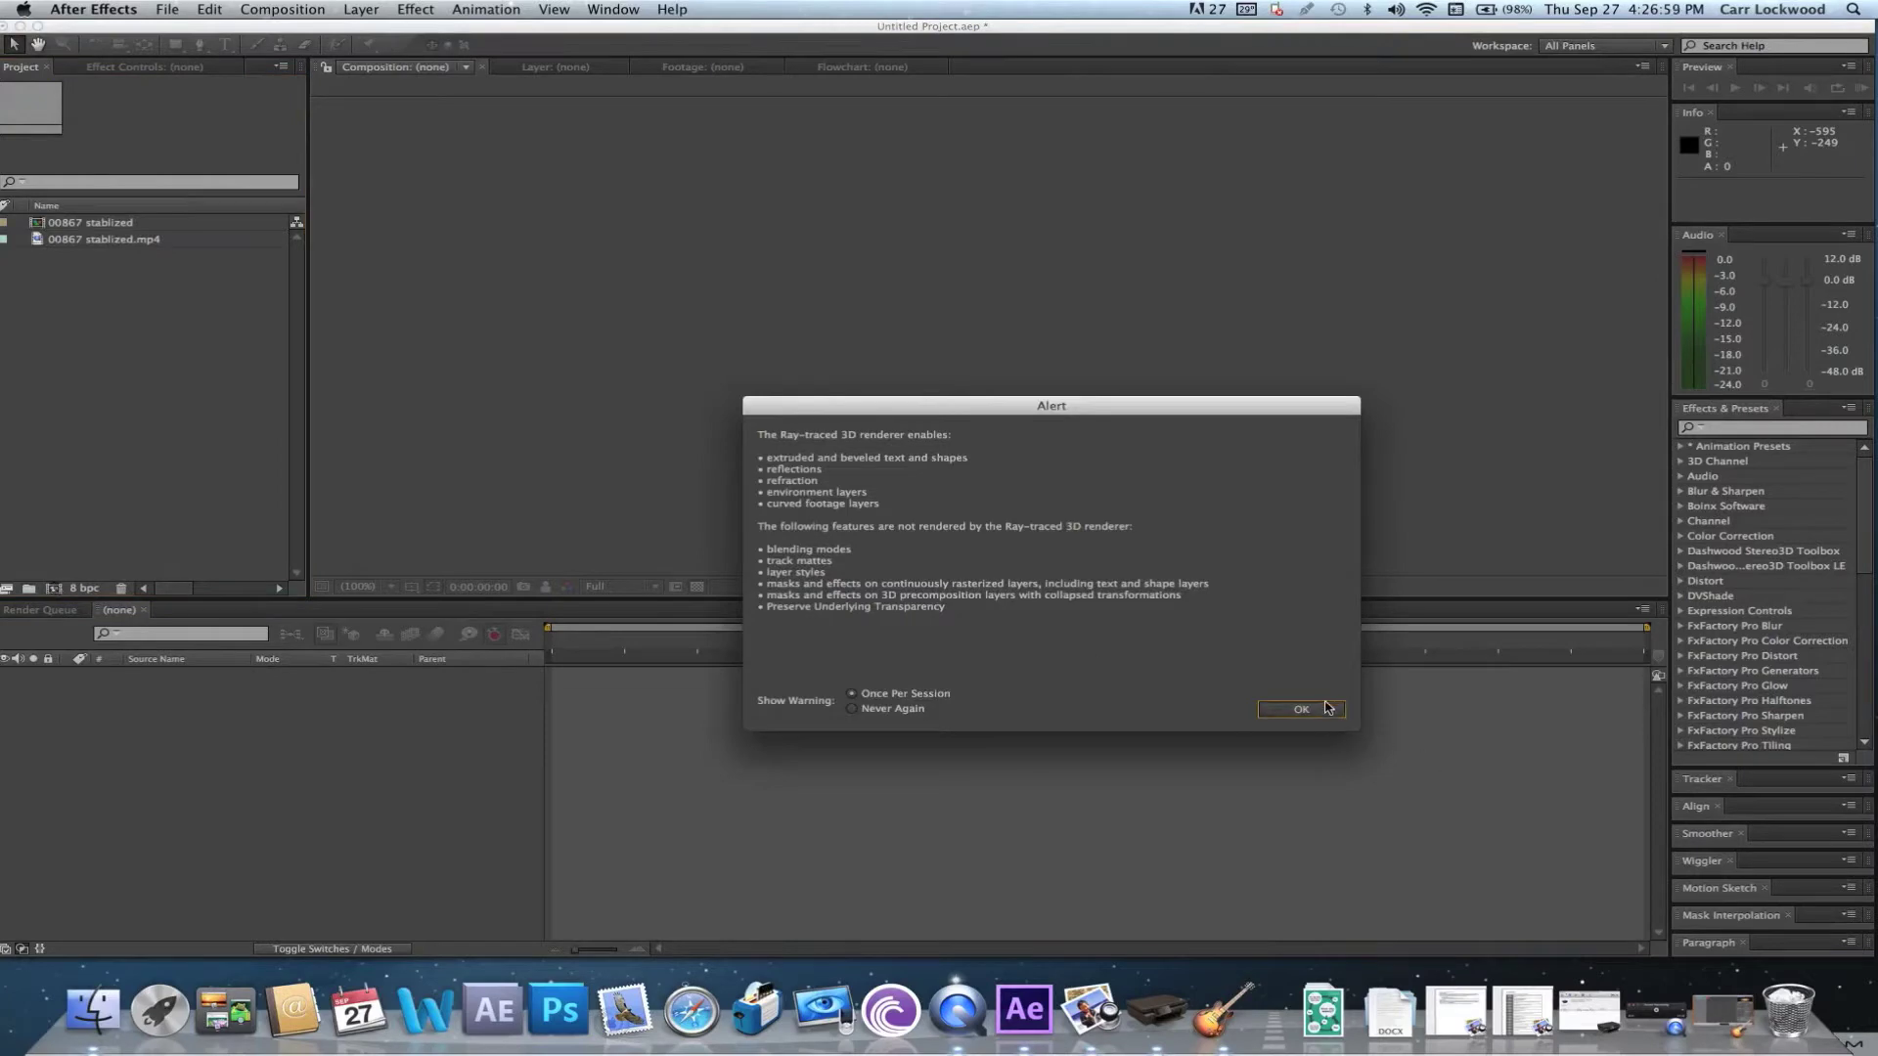
pyautogui.press('capslock')
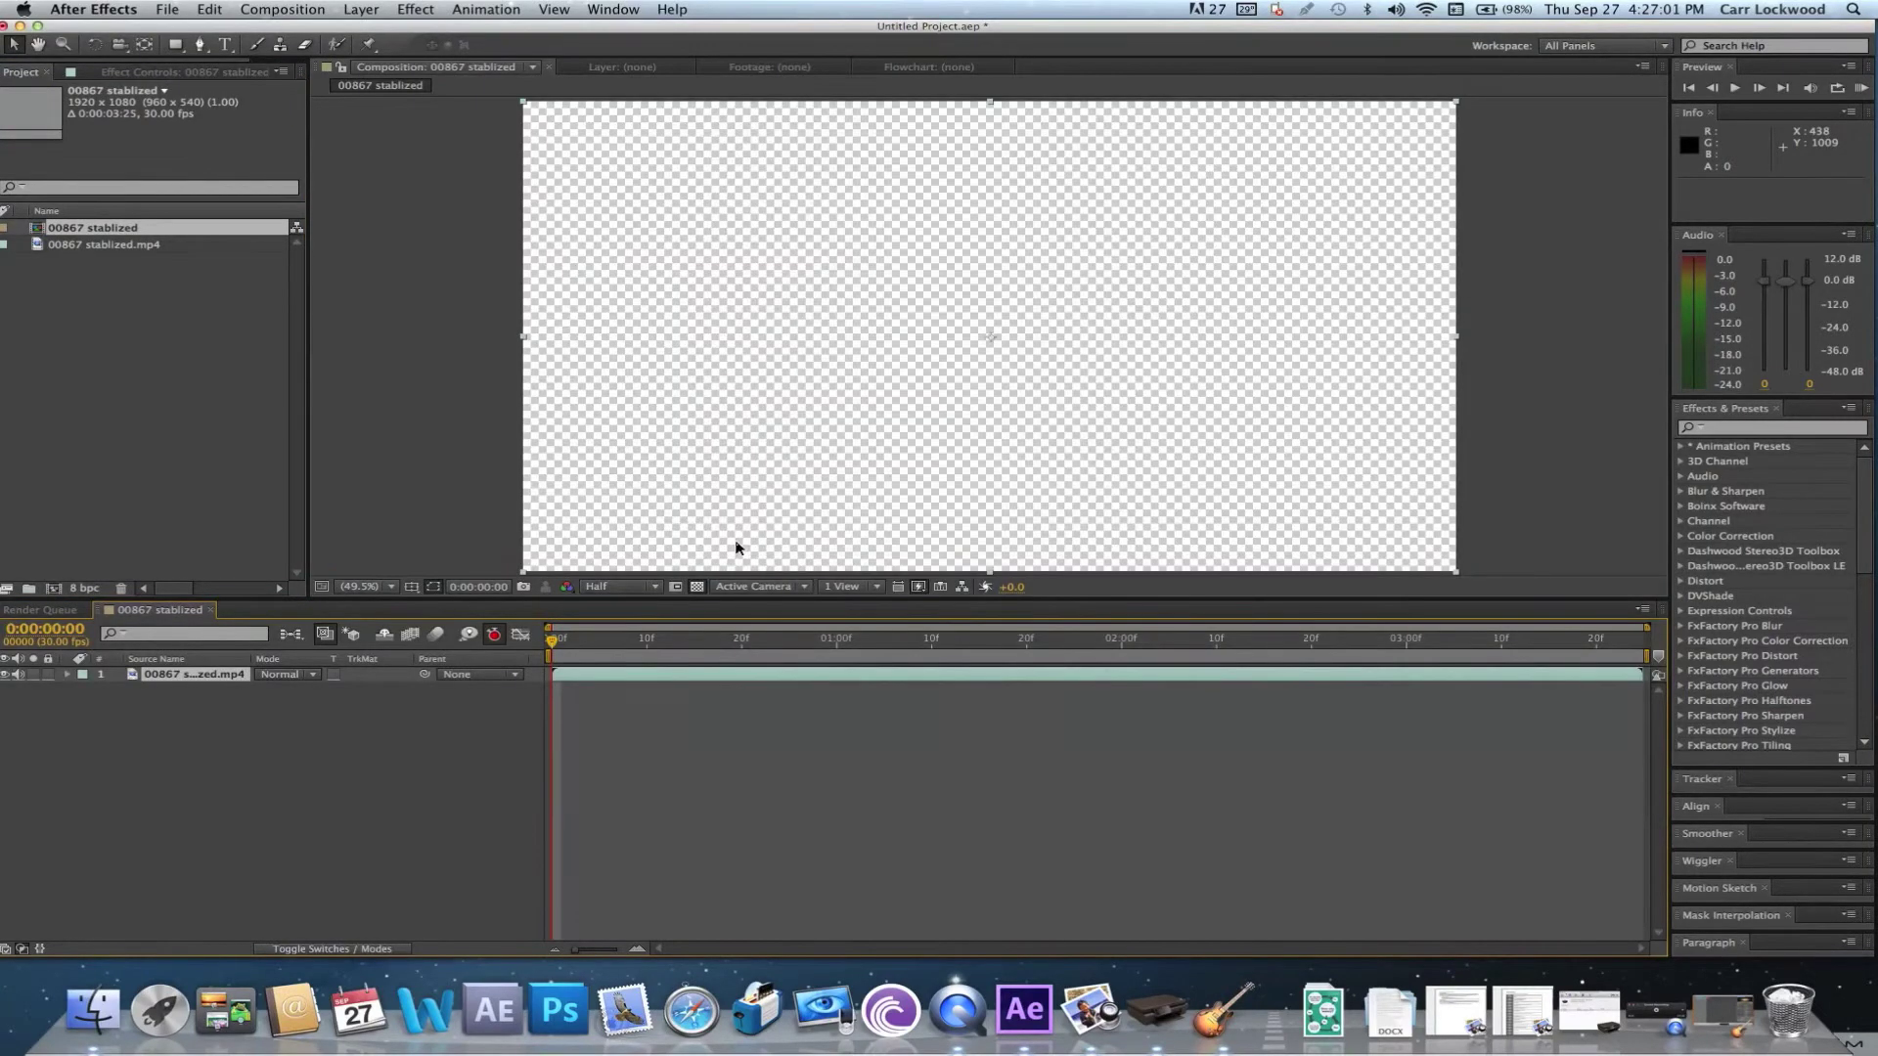
pyautogui.moveTo(746, 641); pyautogui.dragTo(1170, 654)
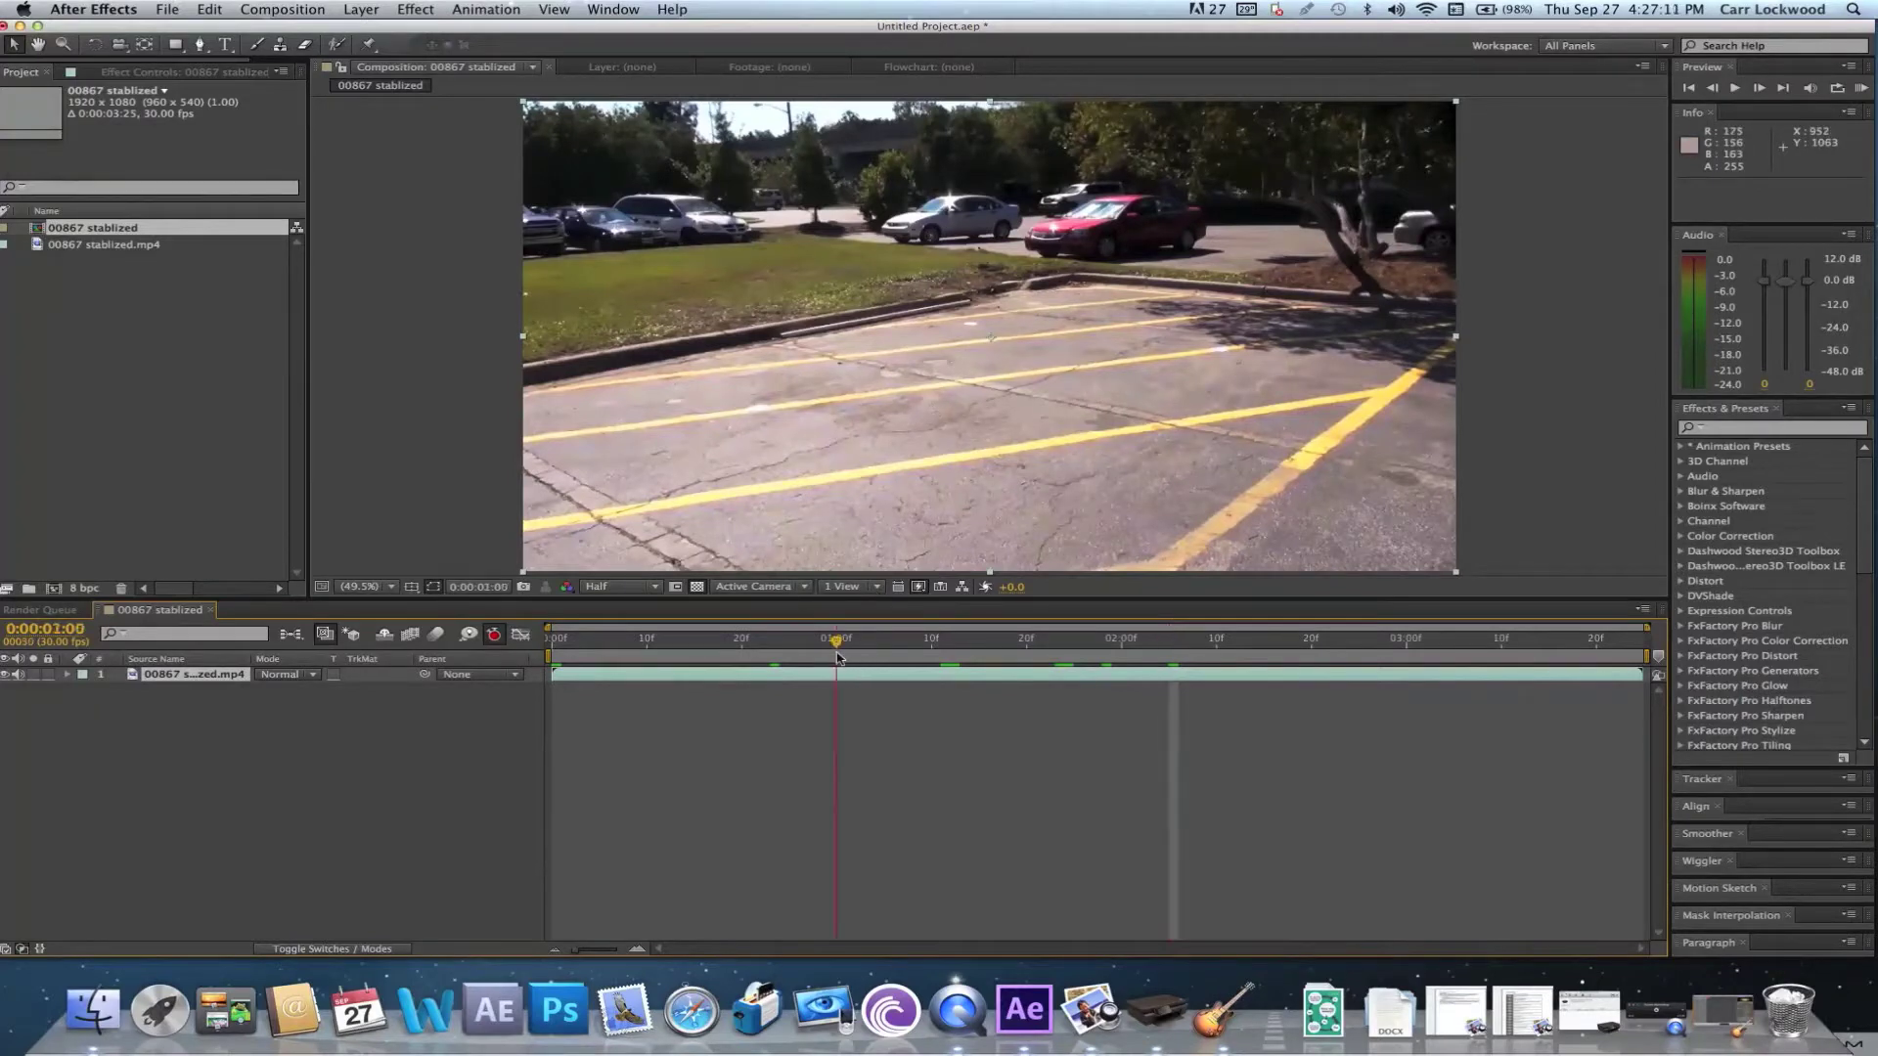
pyautogui.press('Home')
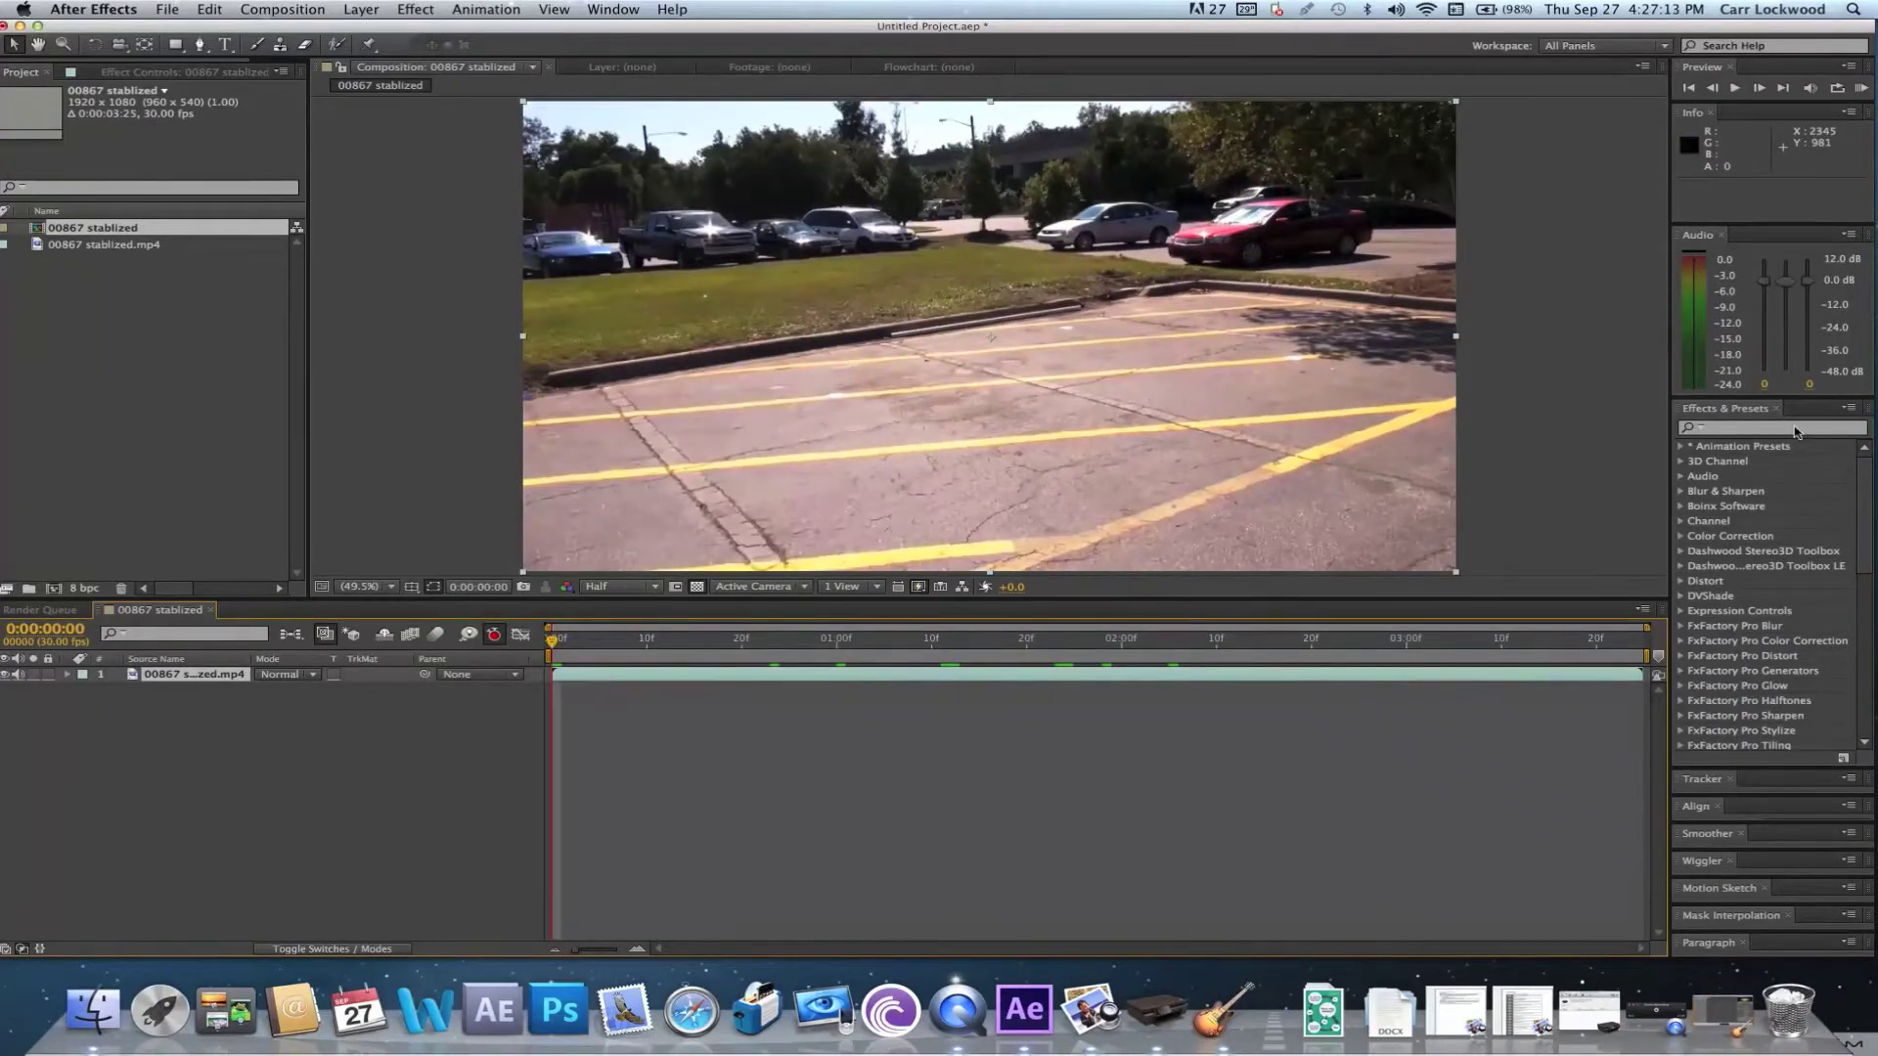
# Search '3d c' in Effects & Presets and apply 3D Camera Tracker to the footage layer
pyautogui.click(1795, 431)
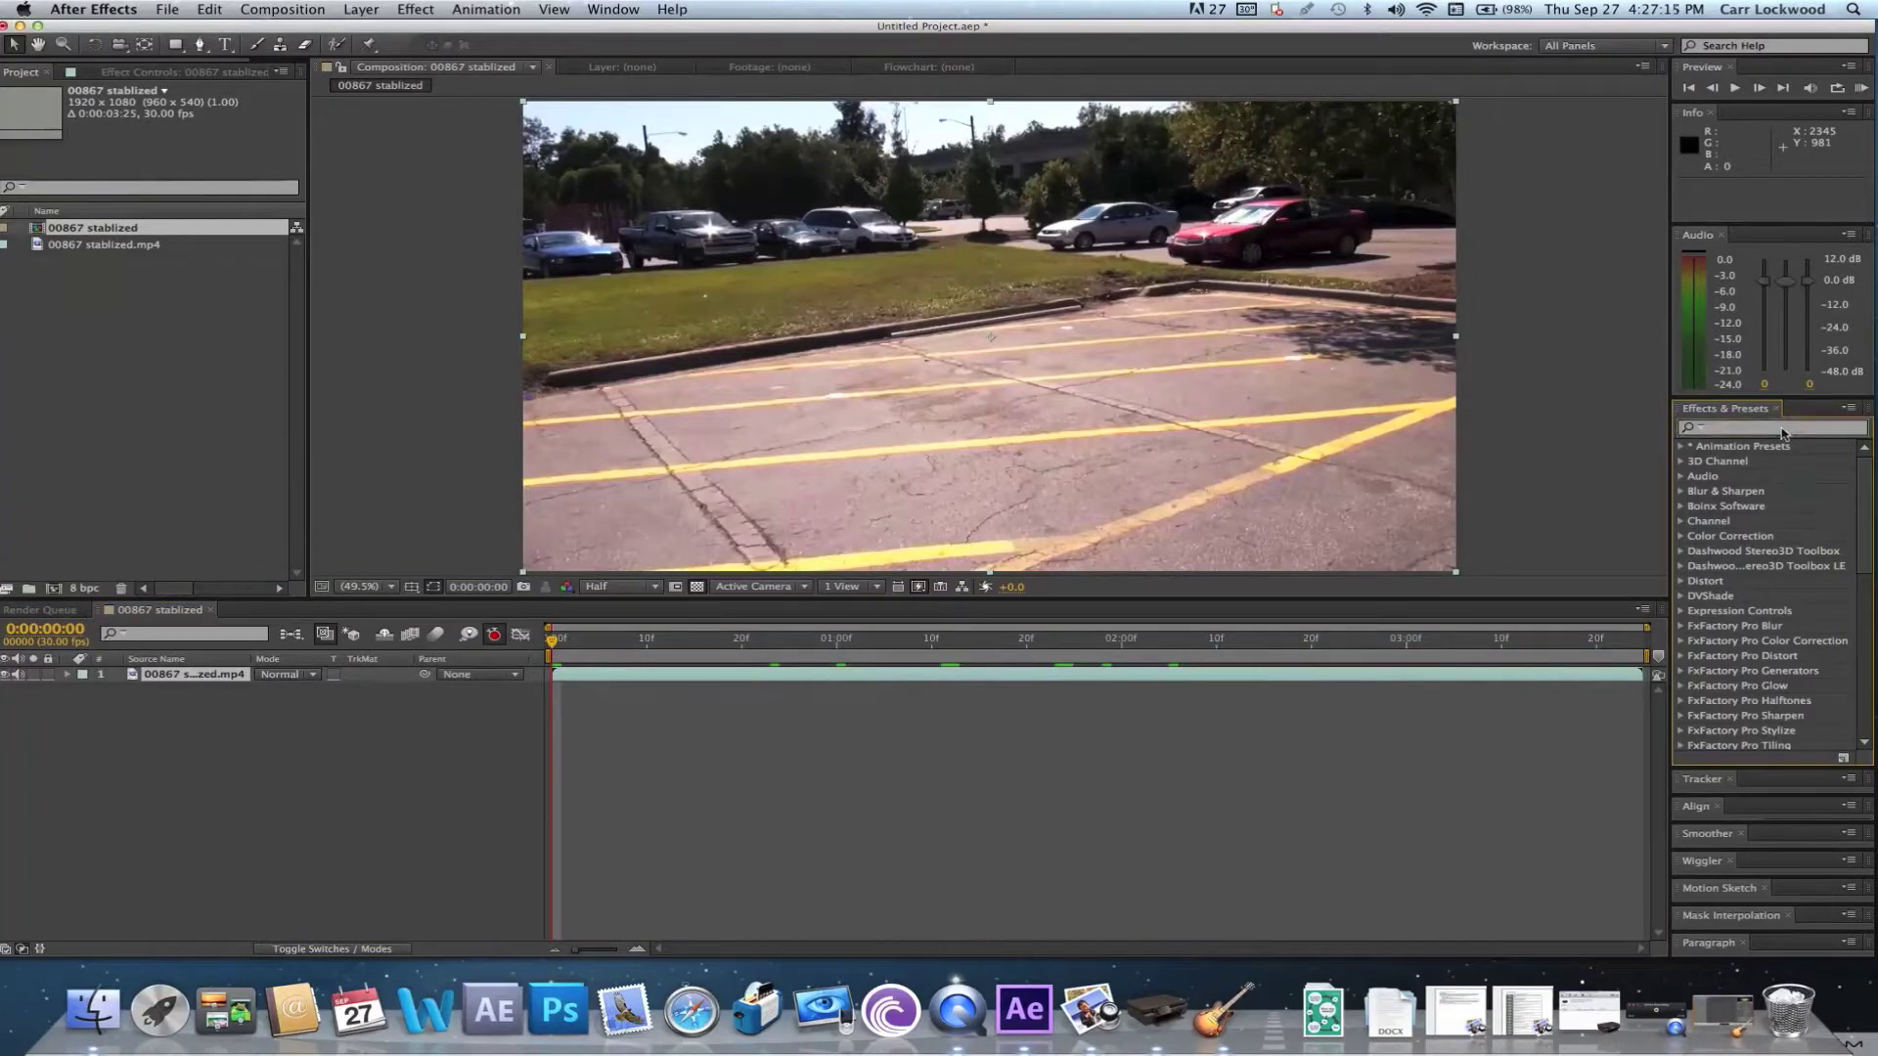
pyautogui.write('3d')
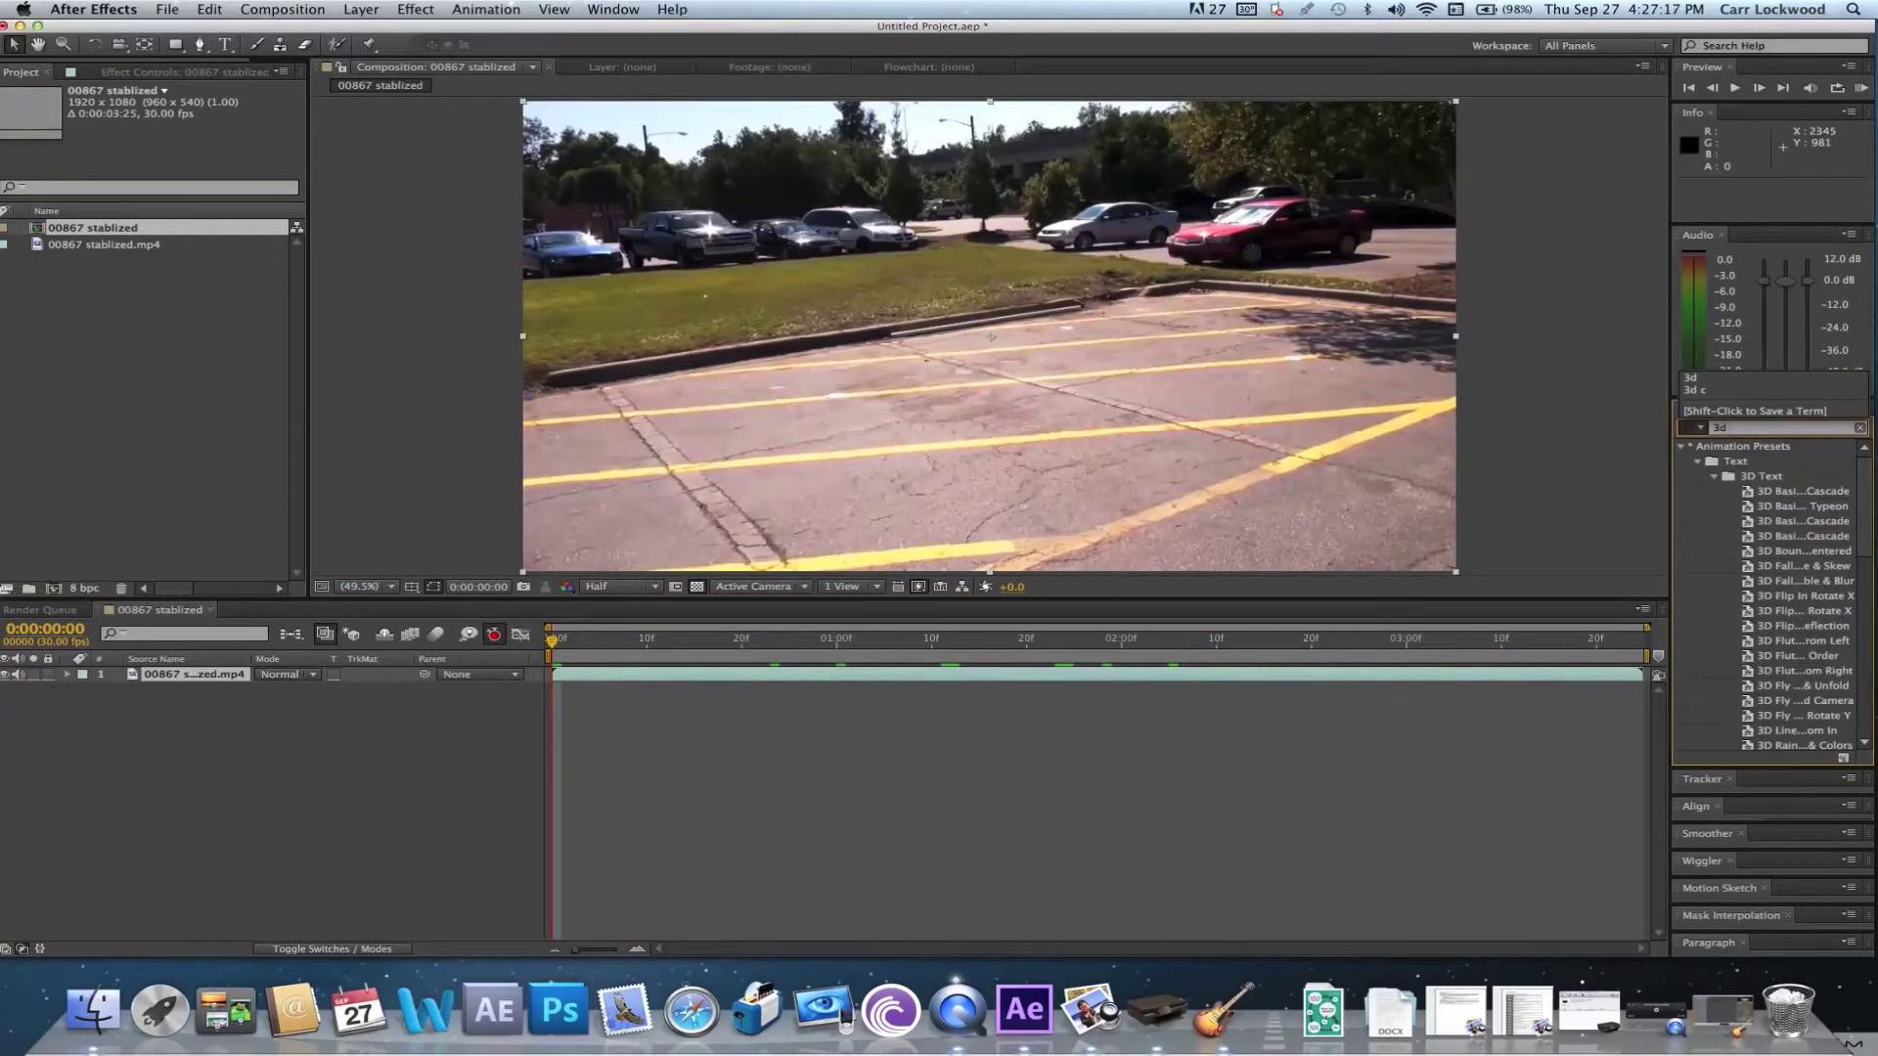
pyautogui.write(' t')
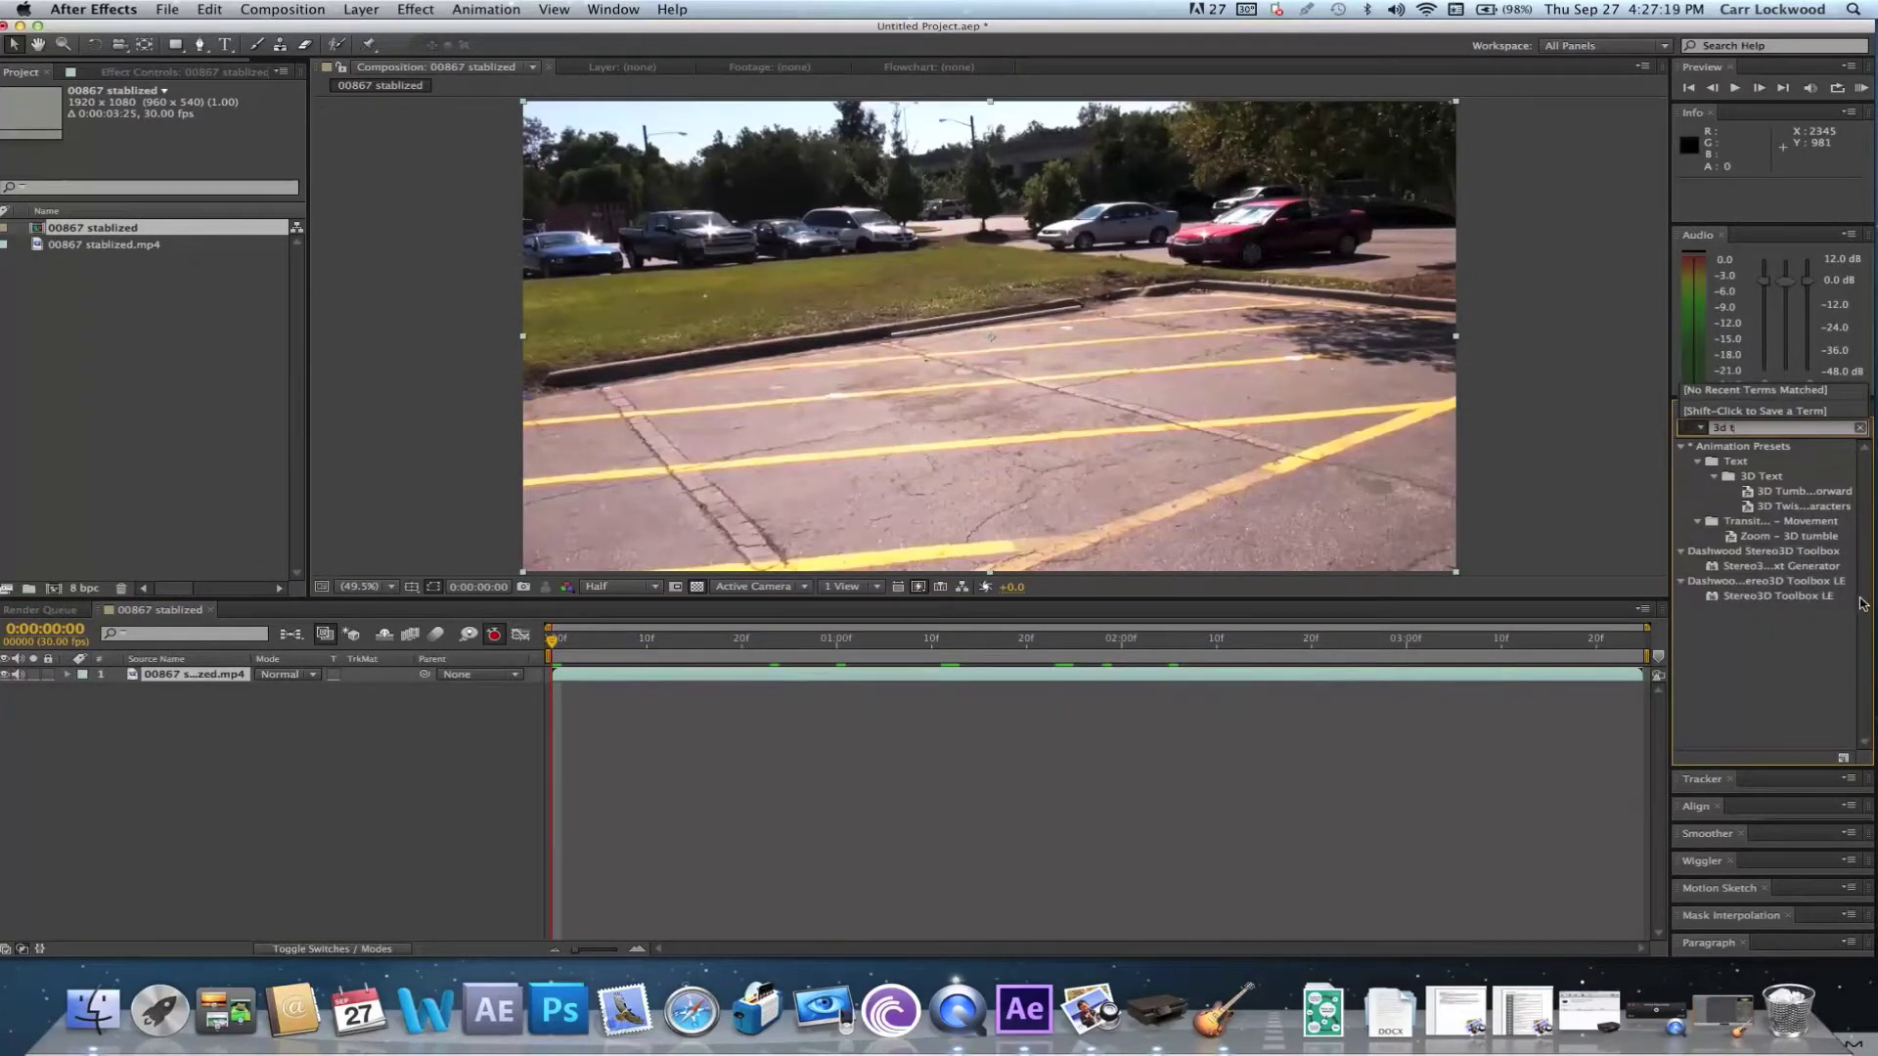
pyautogui.press('BackSpace')
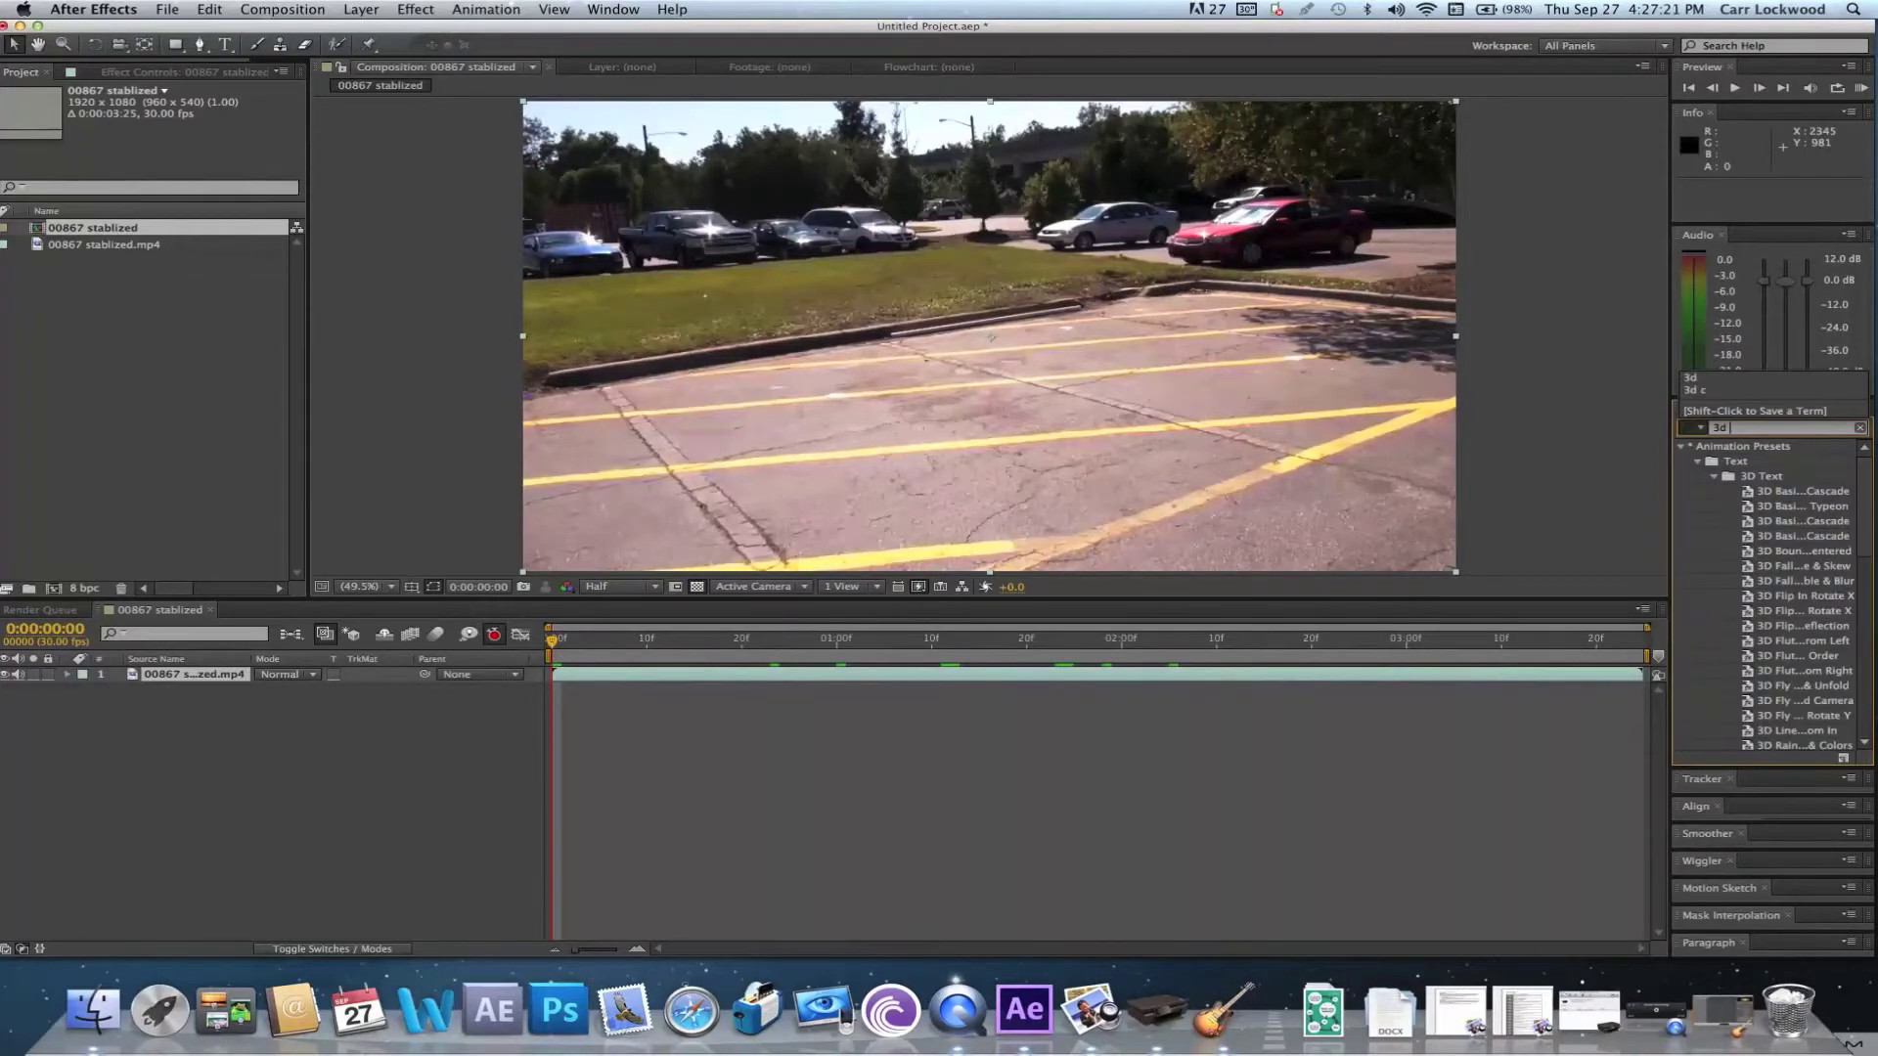
pyautogui.write('c')
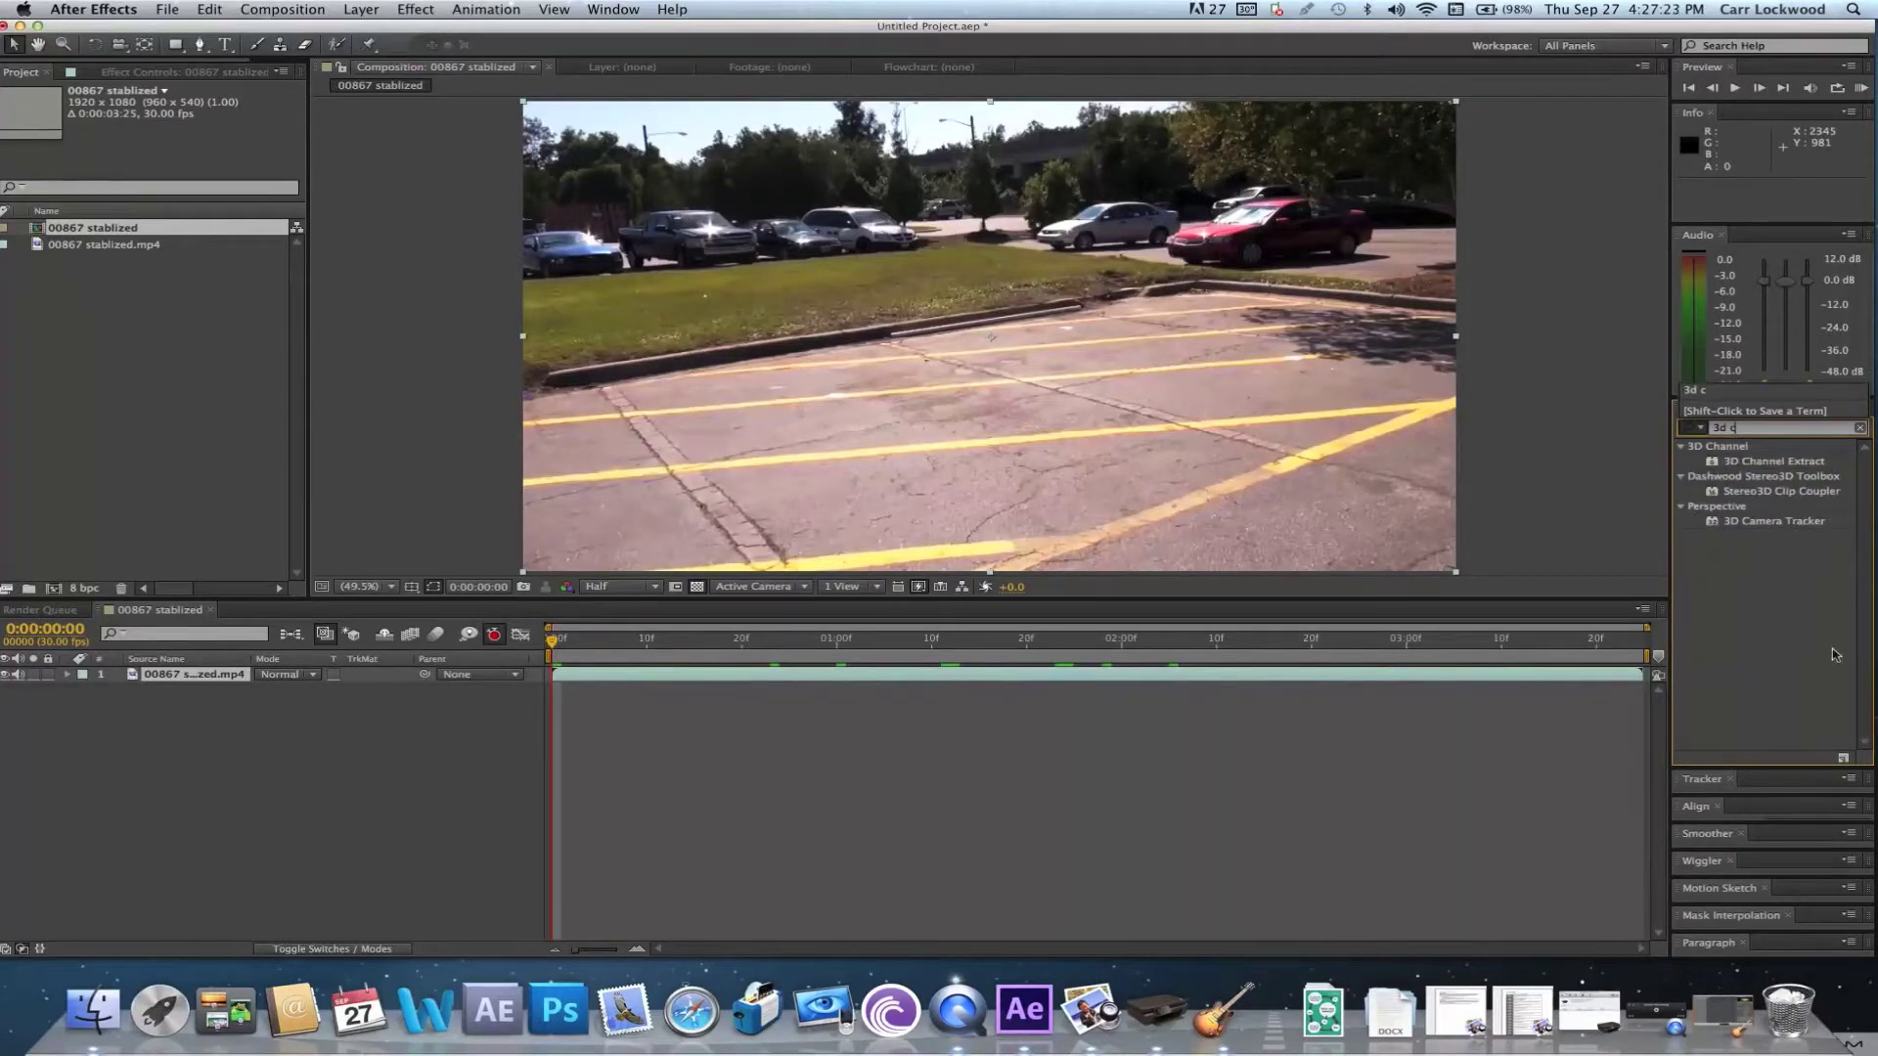
pyautogui.click(1815, 523)
pyautogui.moveTo(1309, 585); pyautogui.dragTo(1159, 685)
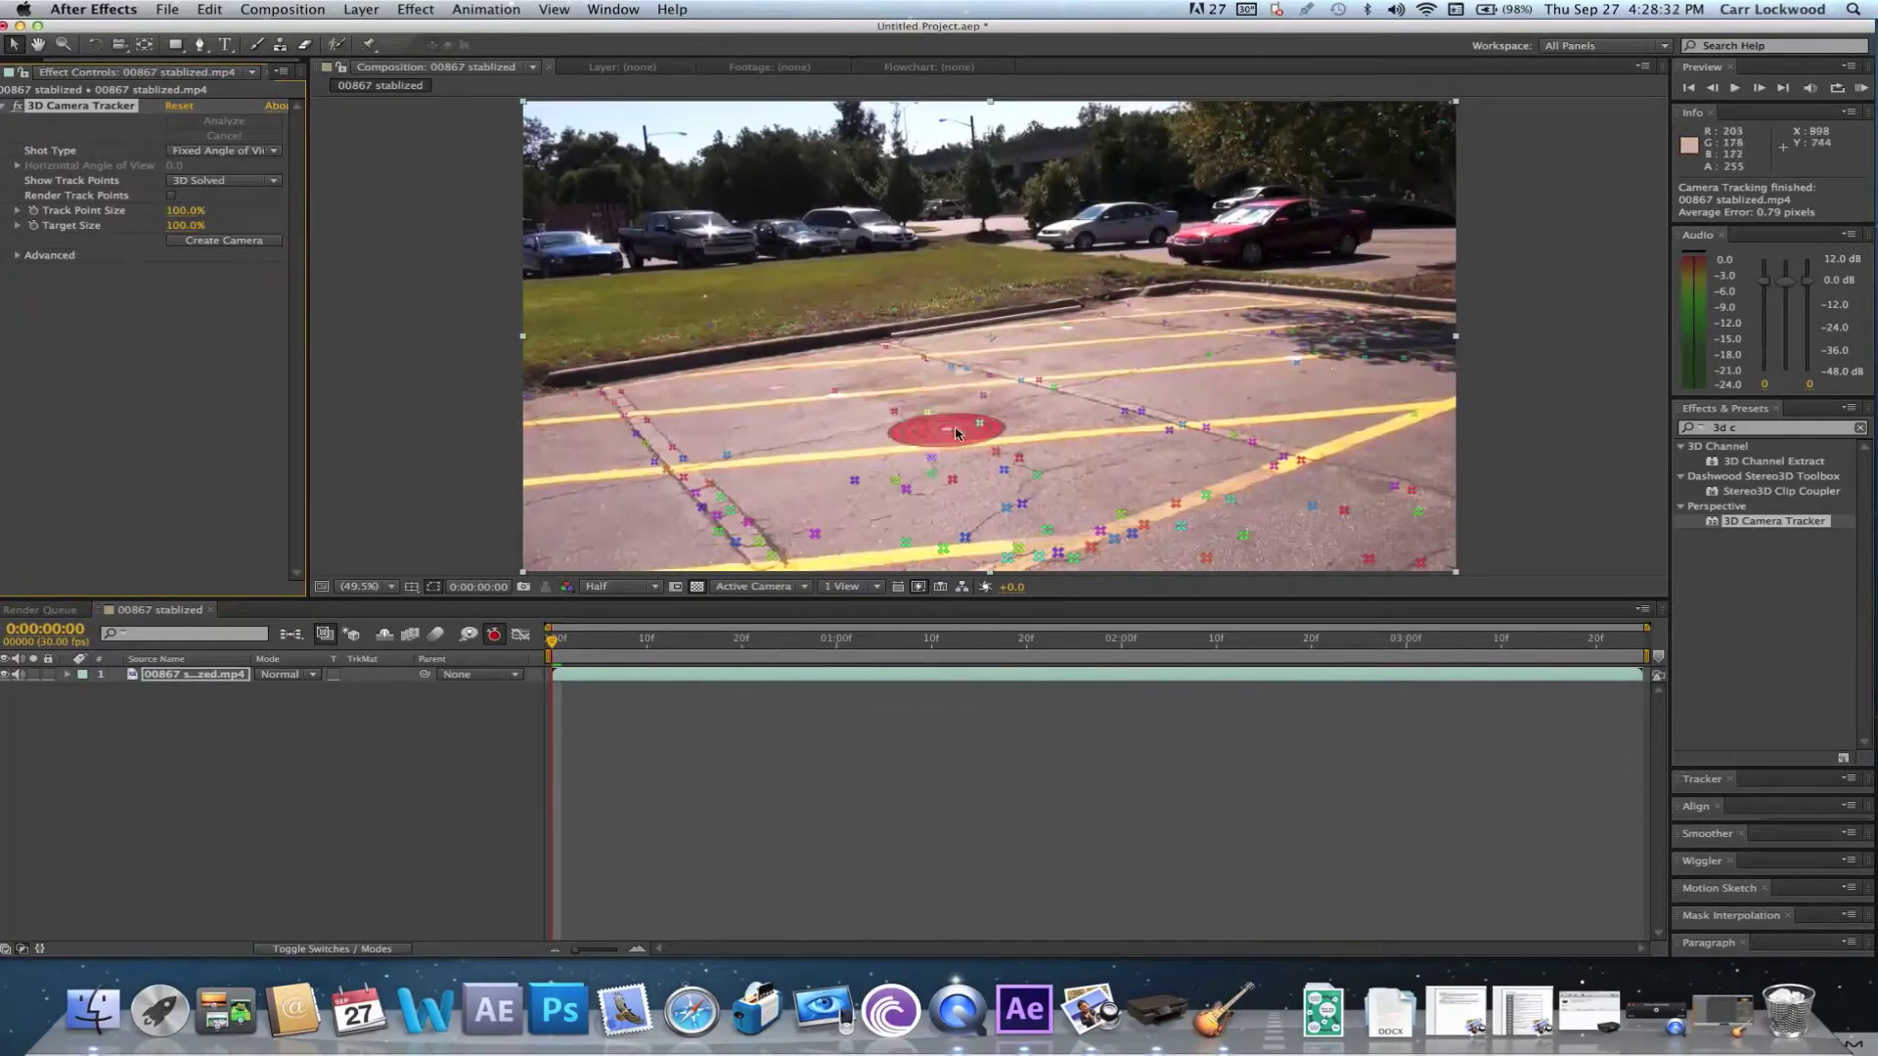
# Choose a ground track point and create a Text layer and tracked camera from it
pyautogui.moveTo(1035, 661); pyautogui.dragTo(1491, 665)
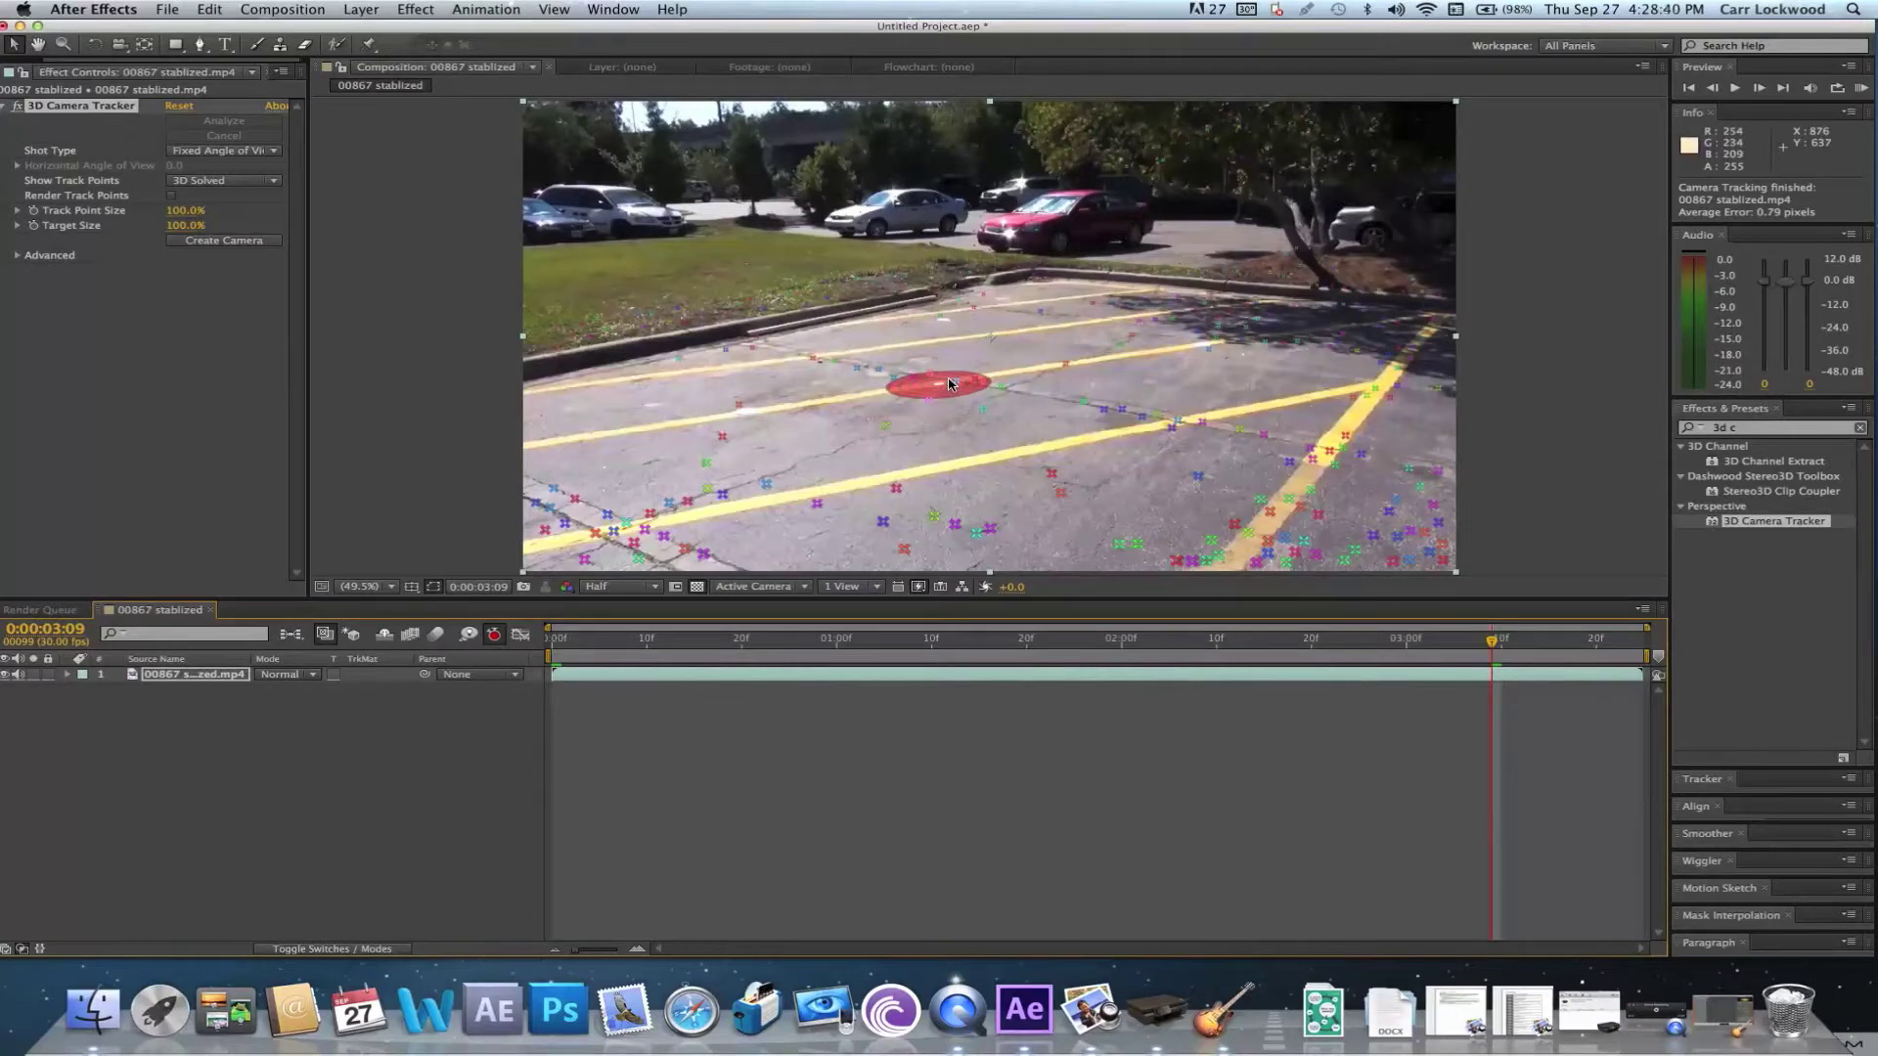
pyautogui.click(944, 388)
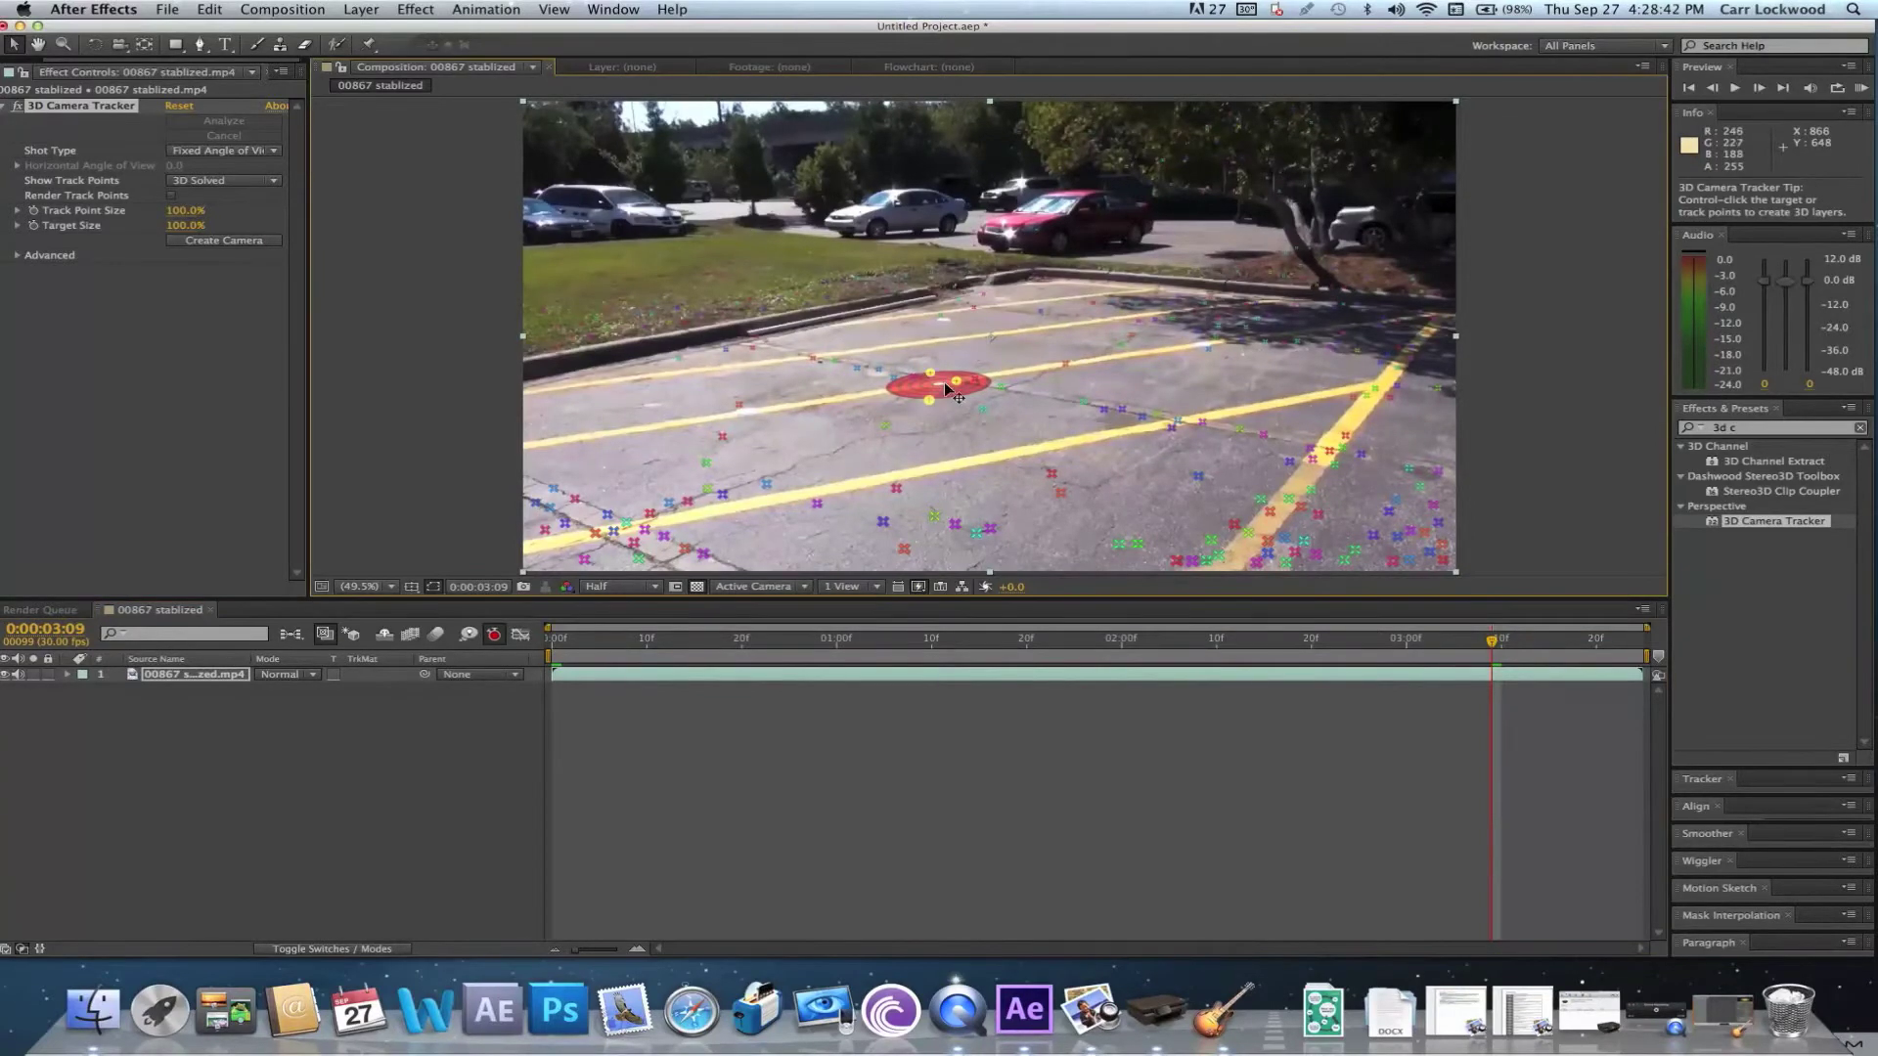
pyautogui.rightClick(944, 388)
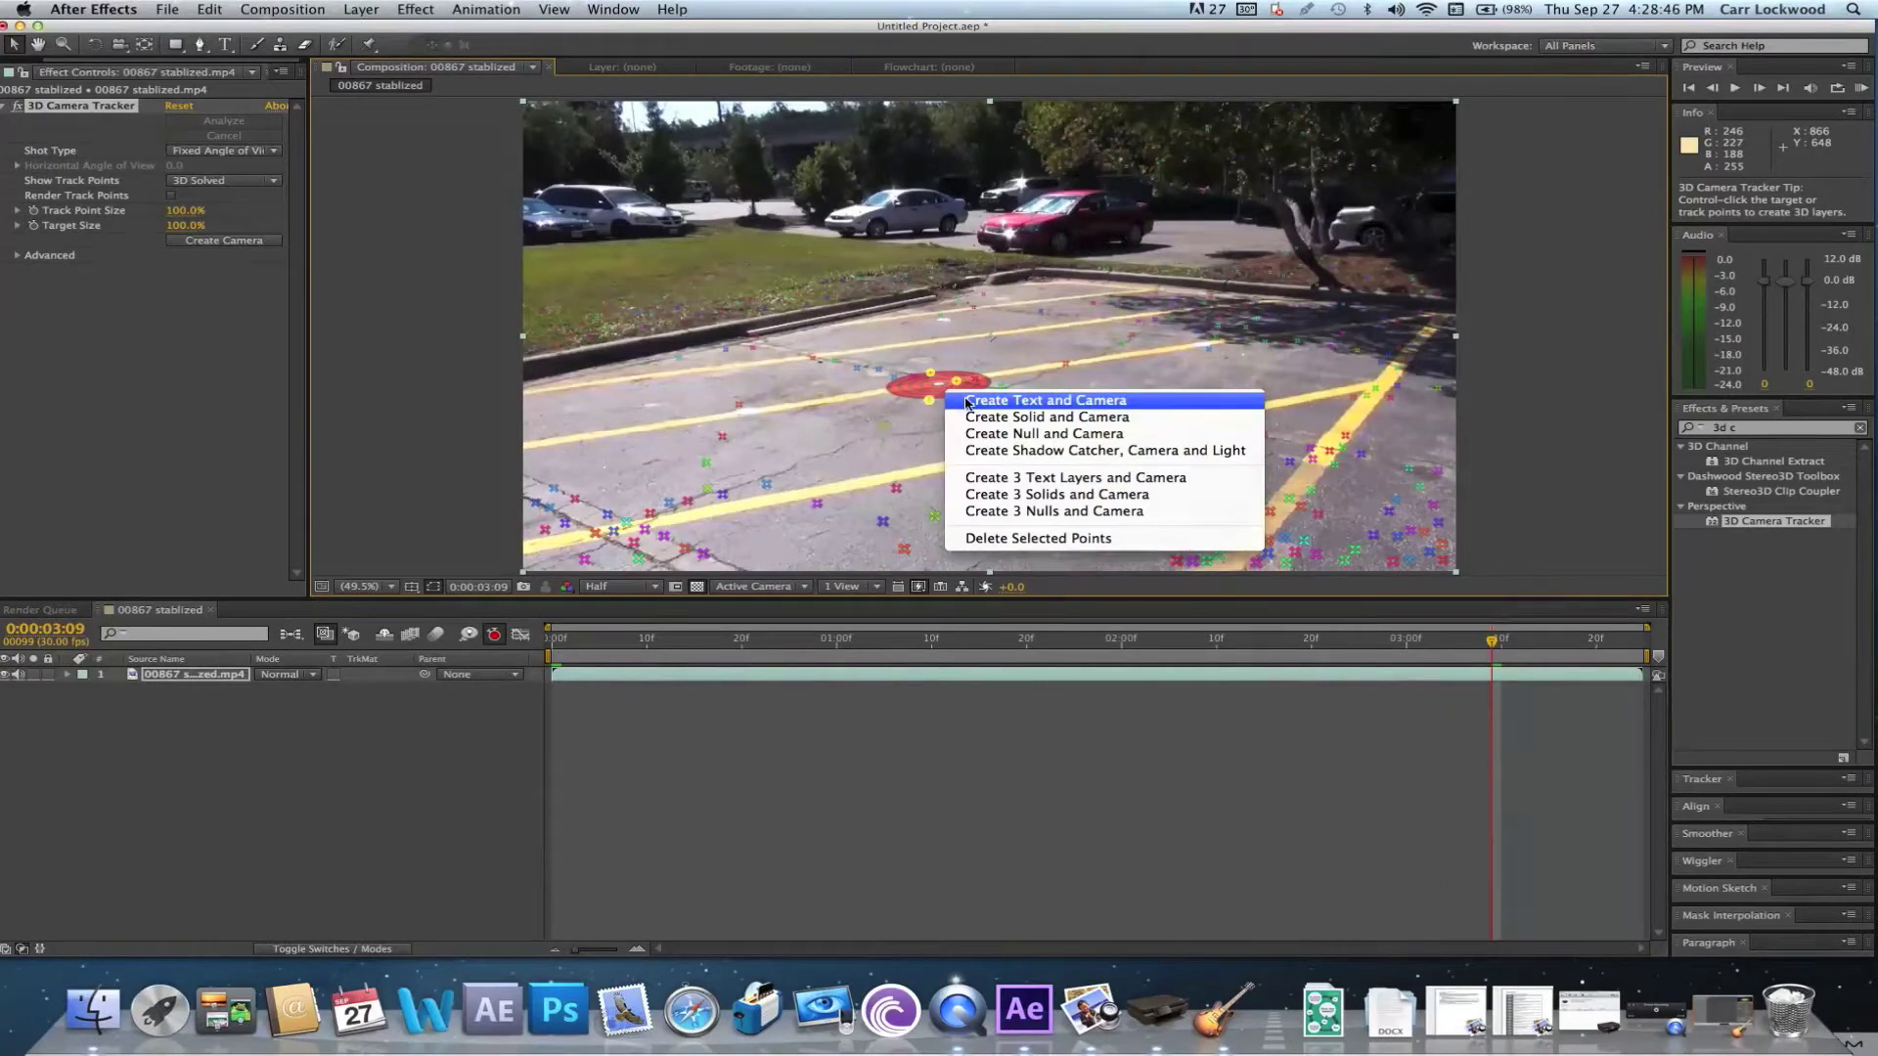
pyautogui.click(967, 401)
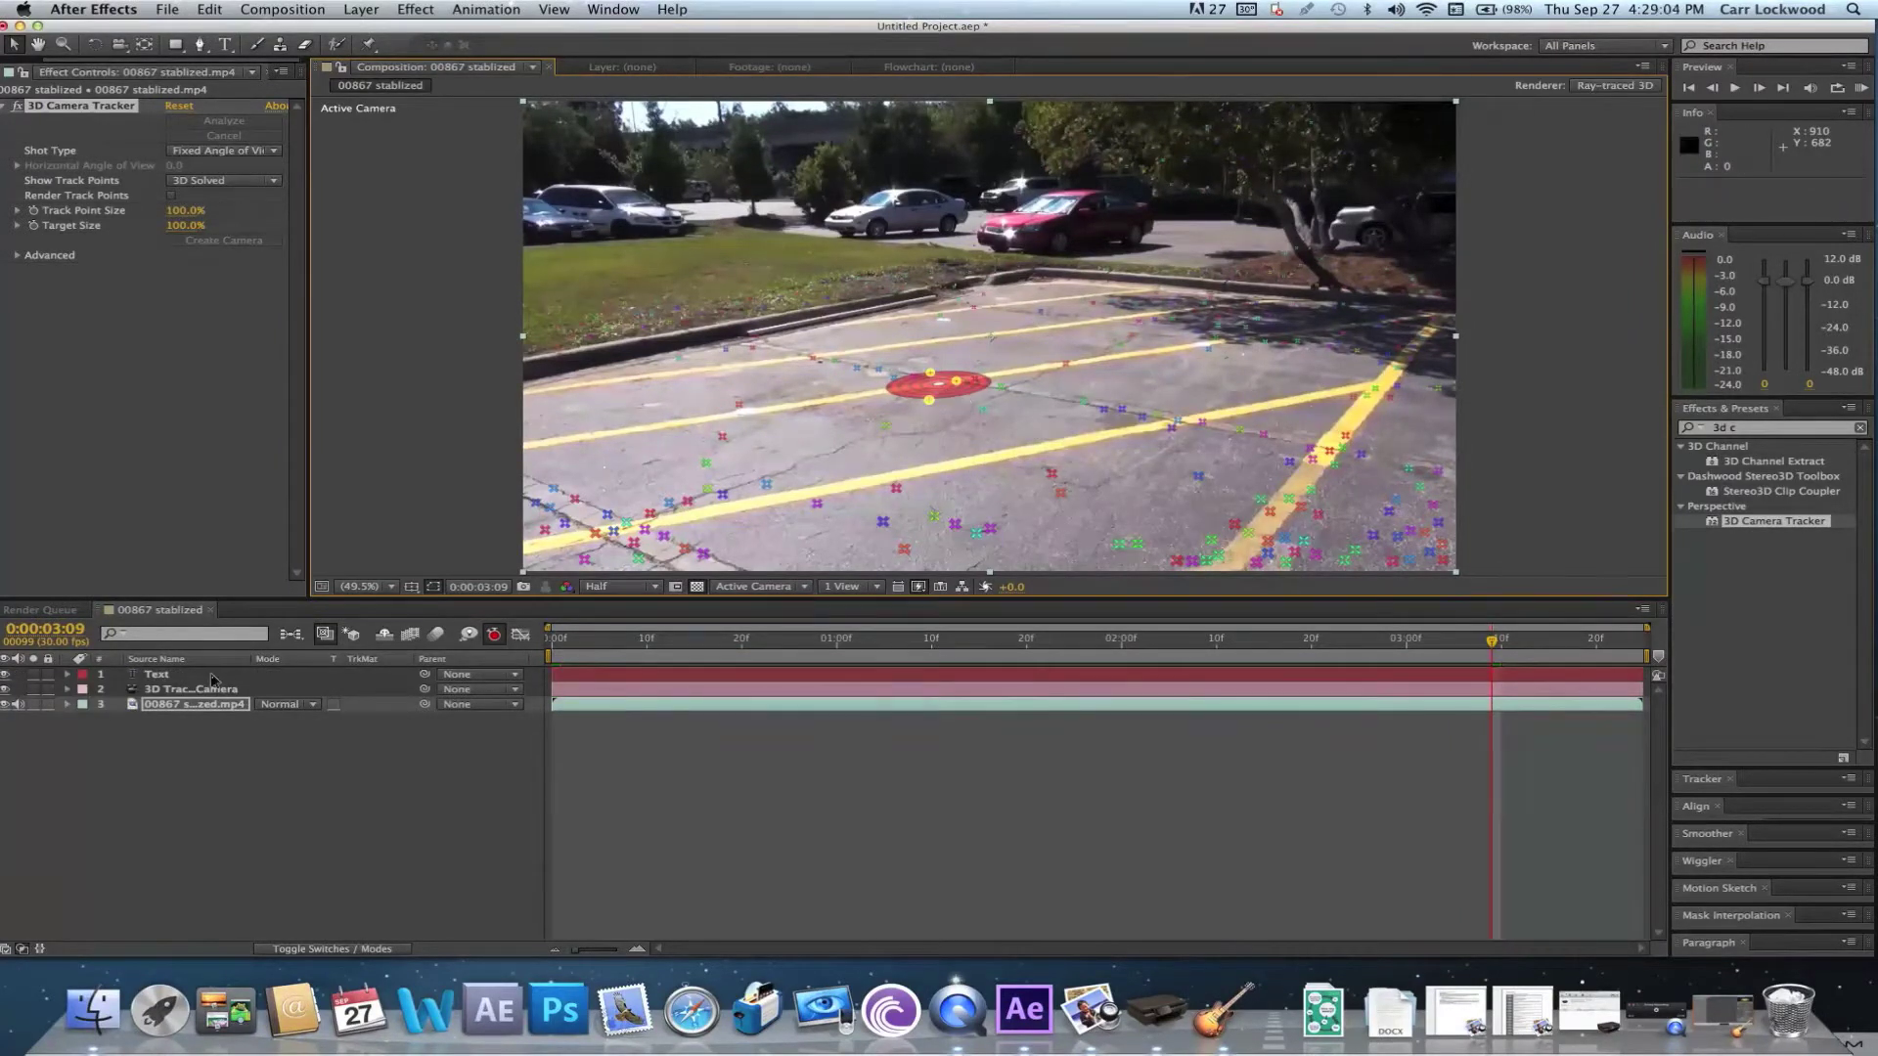
# Edit the tracked text to read TeFALLxt and reduce its font size to 340 px
pyautogui.click(227, 45)
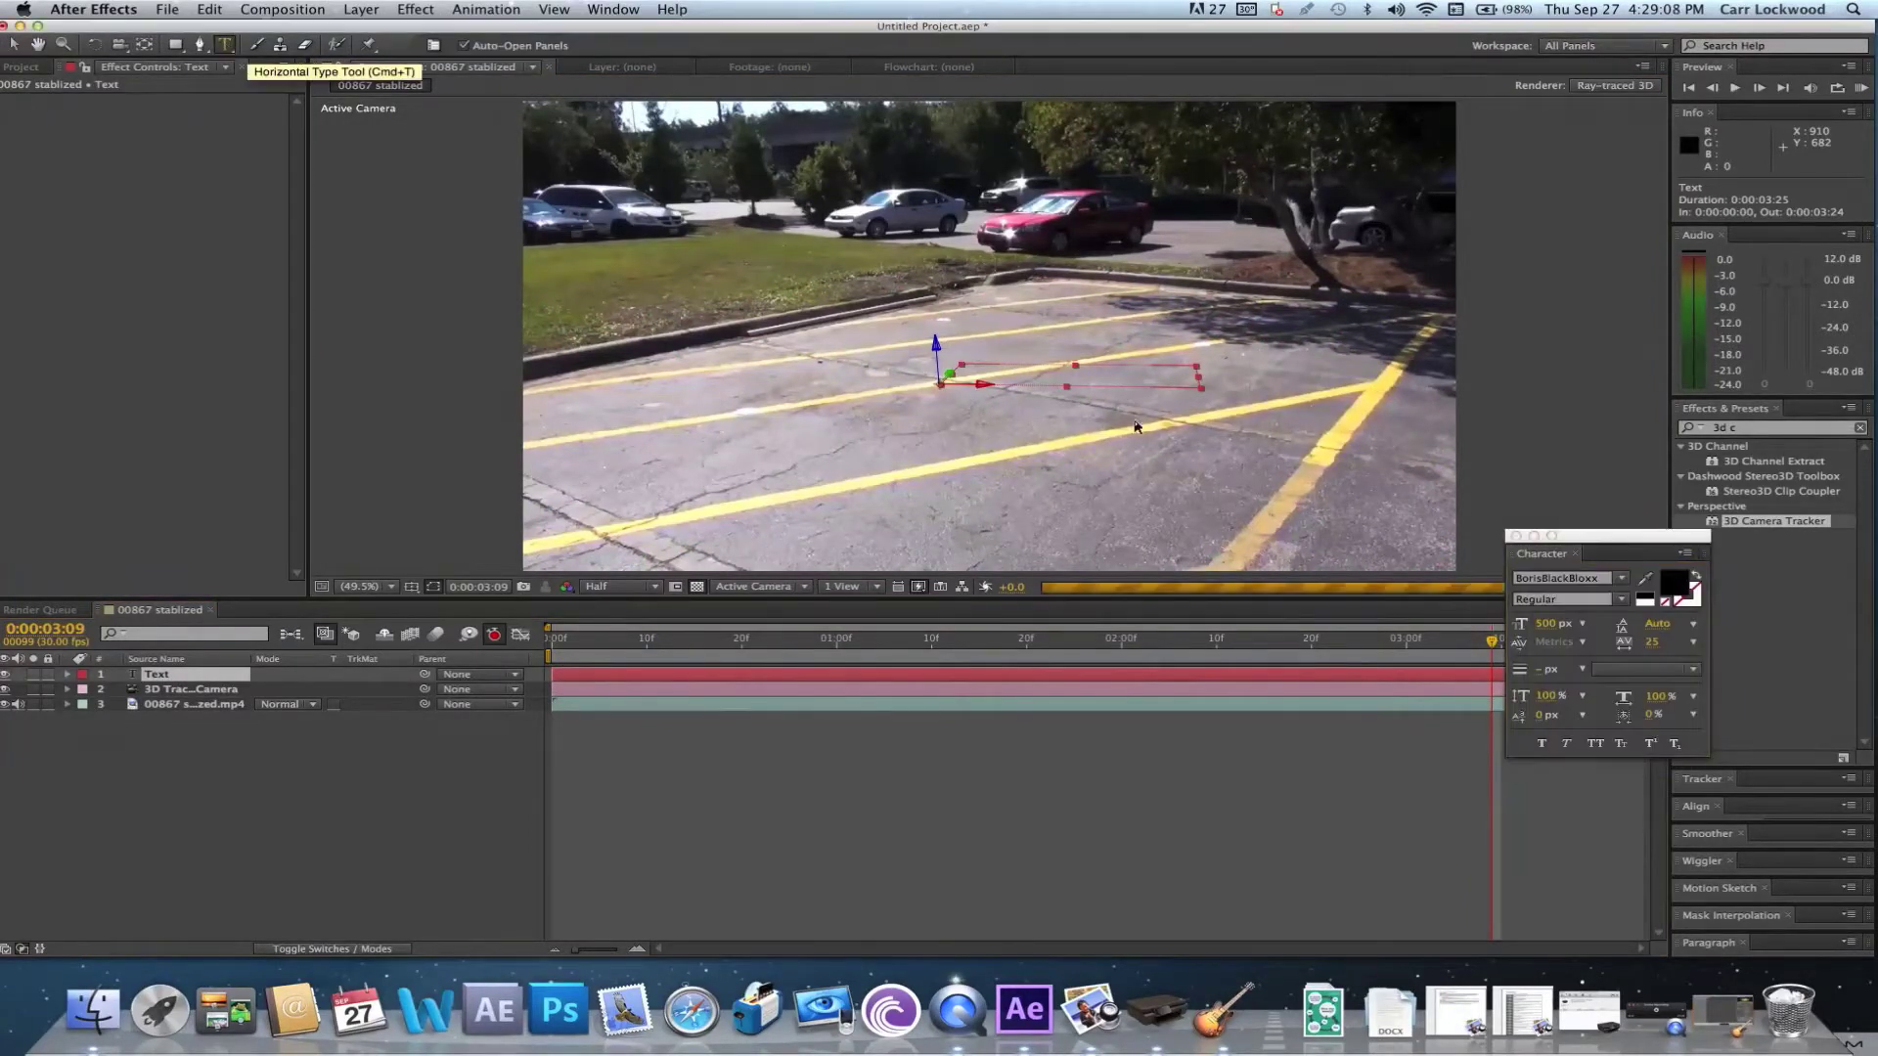
pyautogui.click(1073, 376)
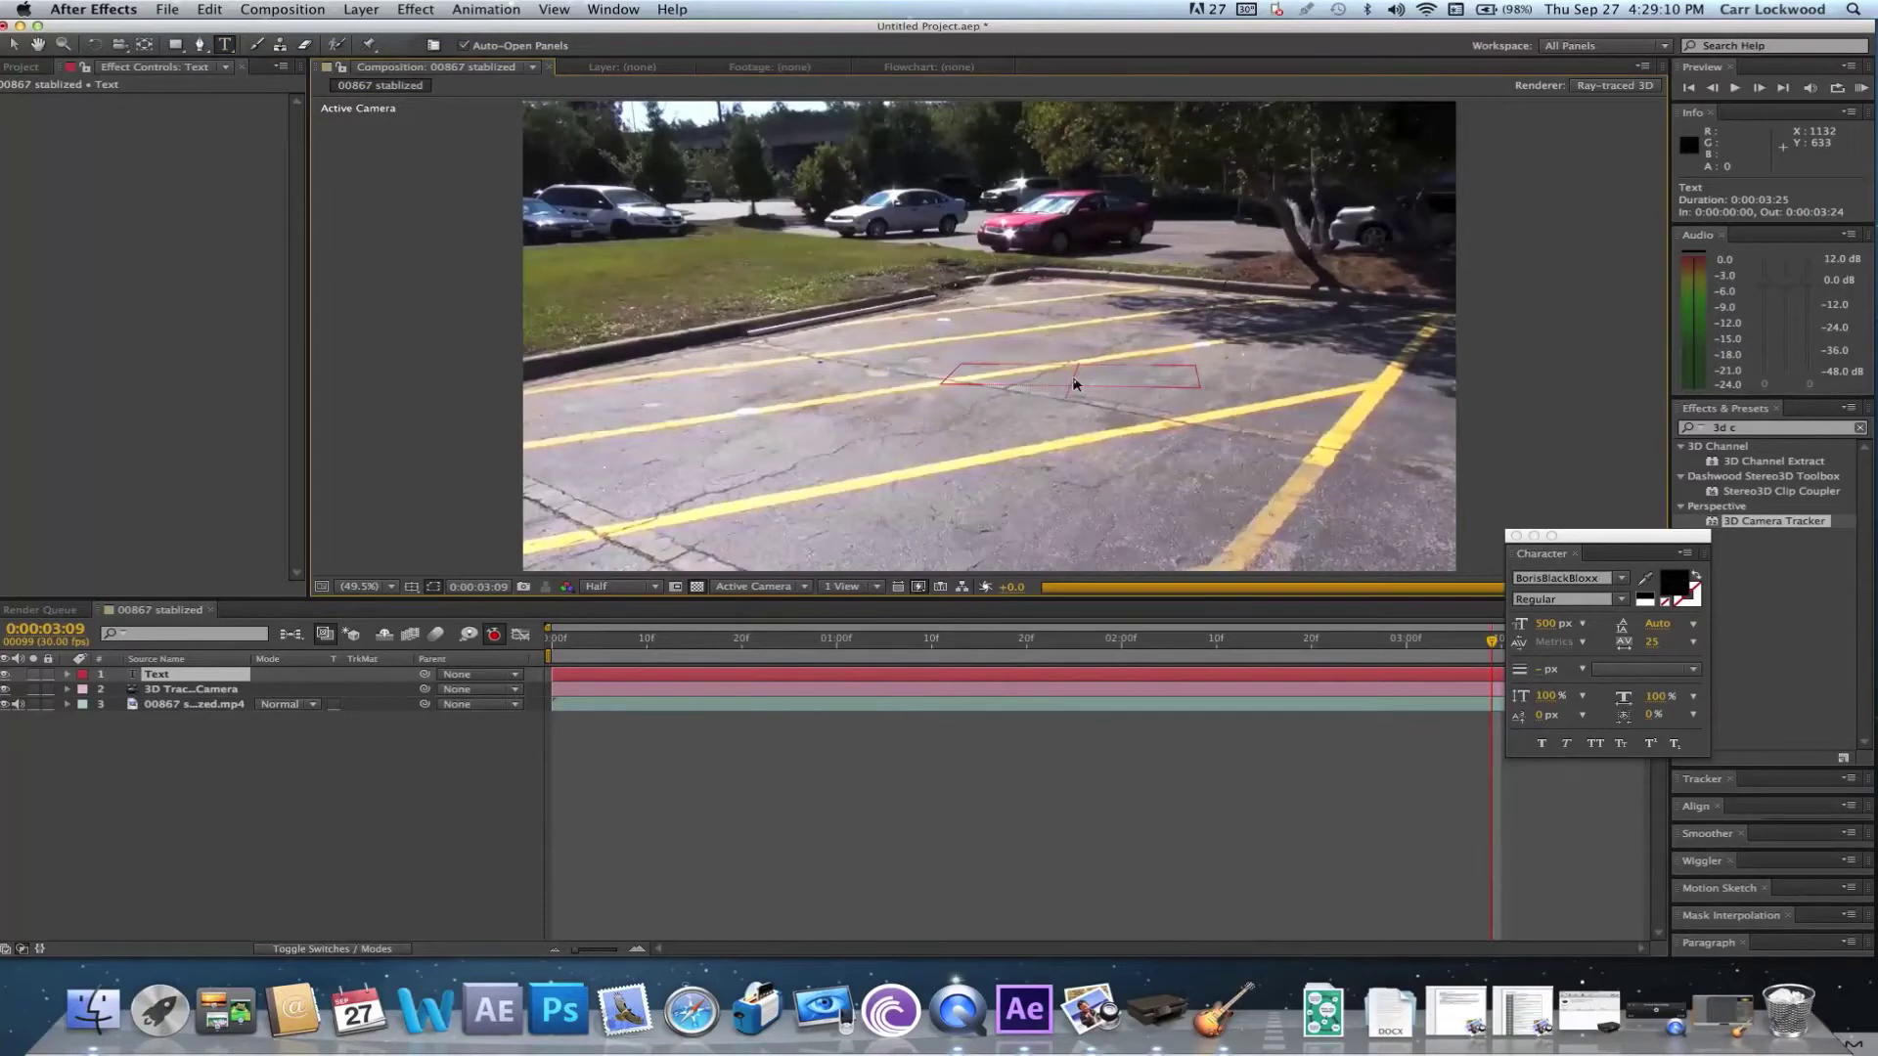
pyautogui.write('PA')
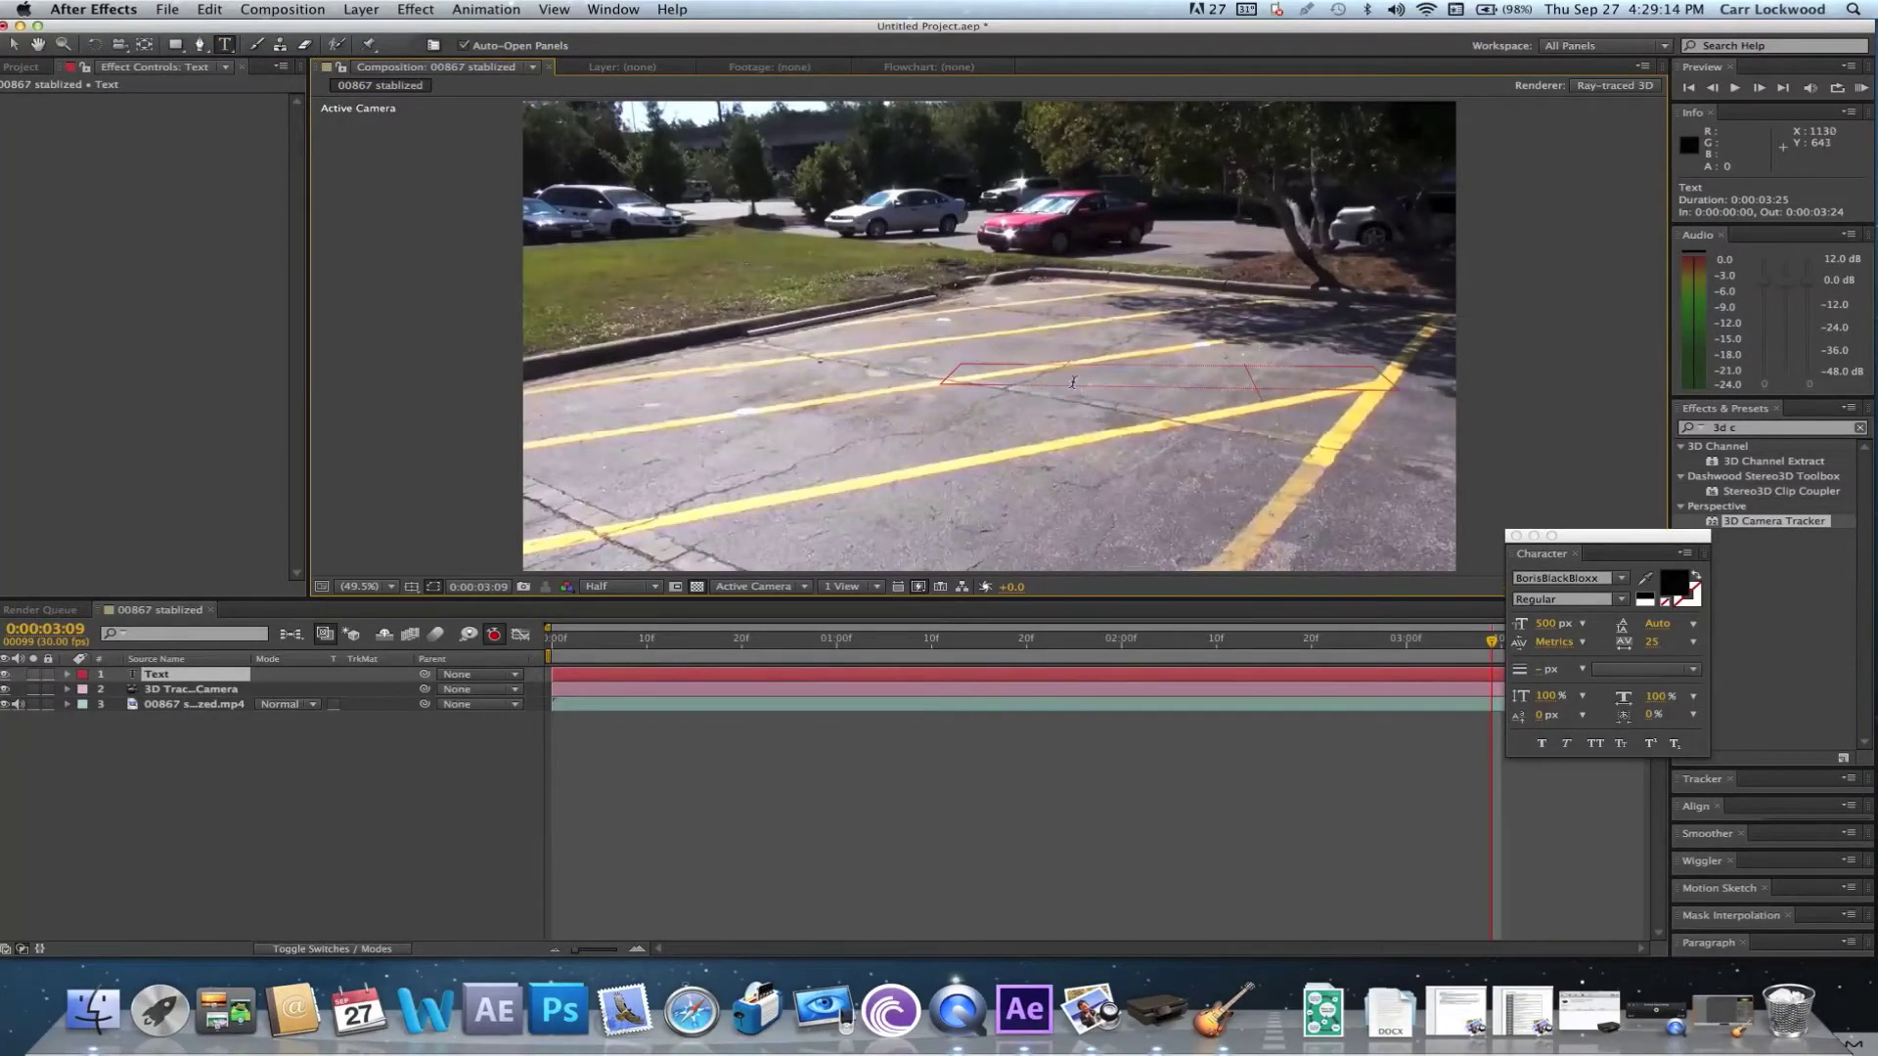
pyautogui.write('R')
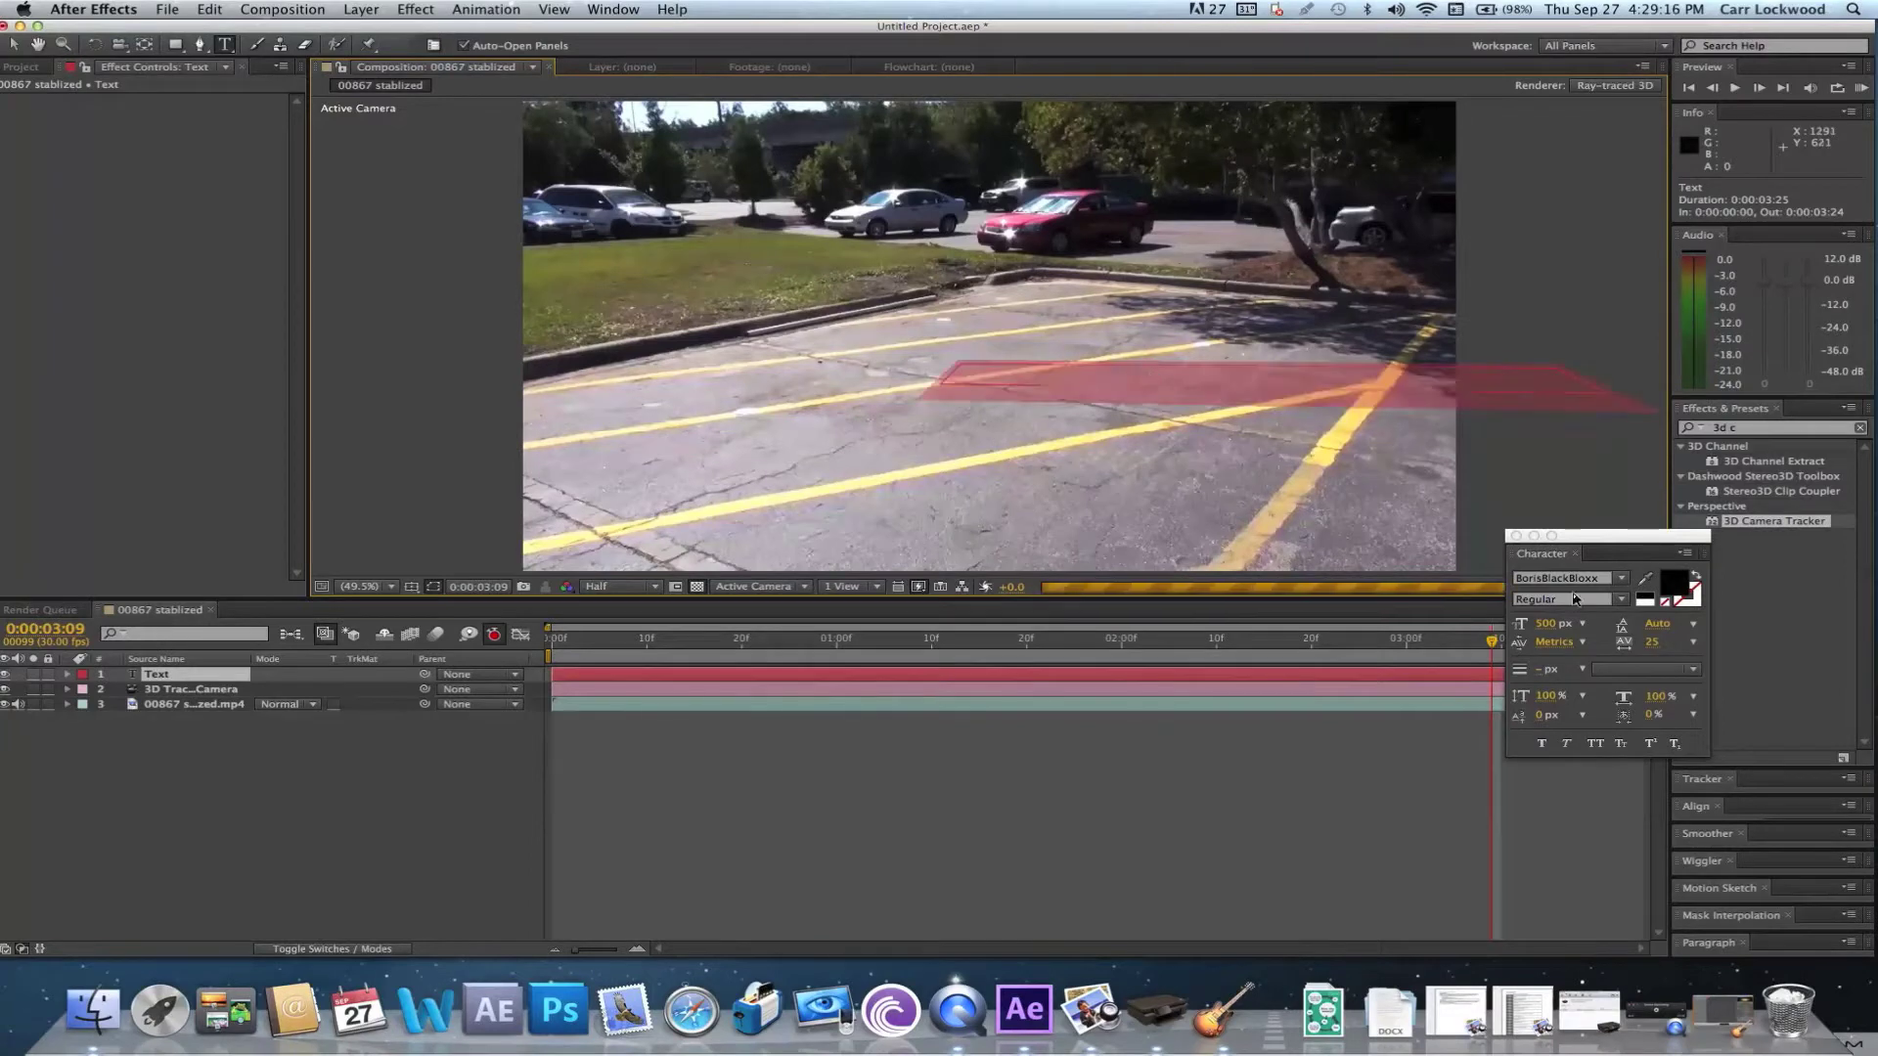
pyautogui.moveTo(1557, 626); pyautogui.dragTo(1378, 613)
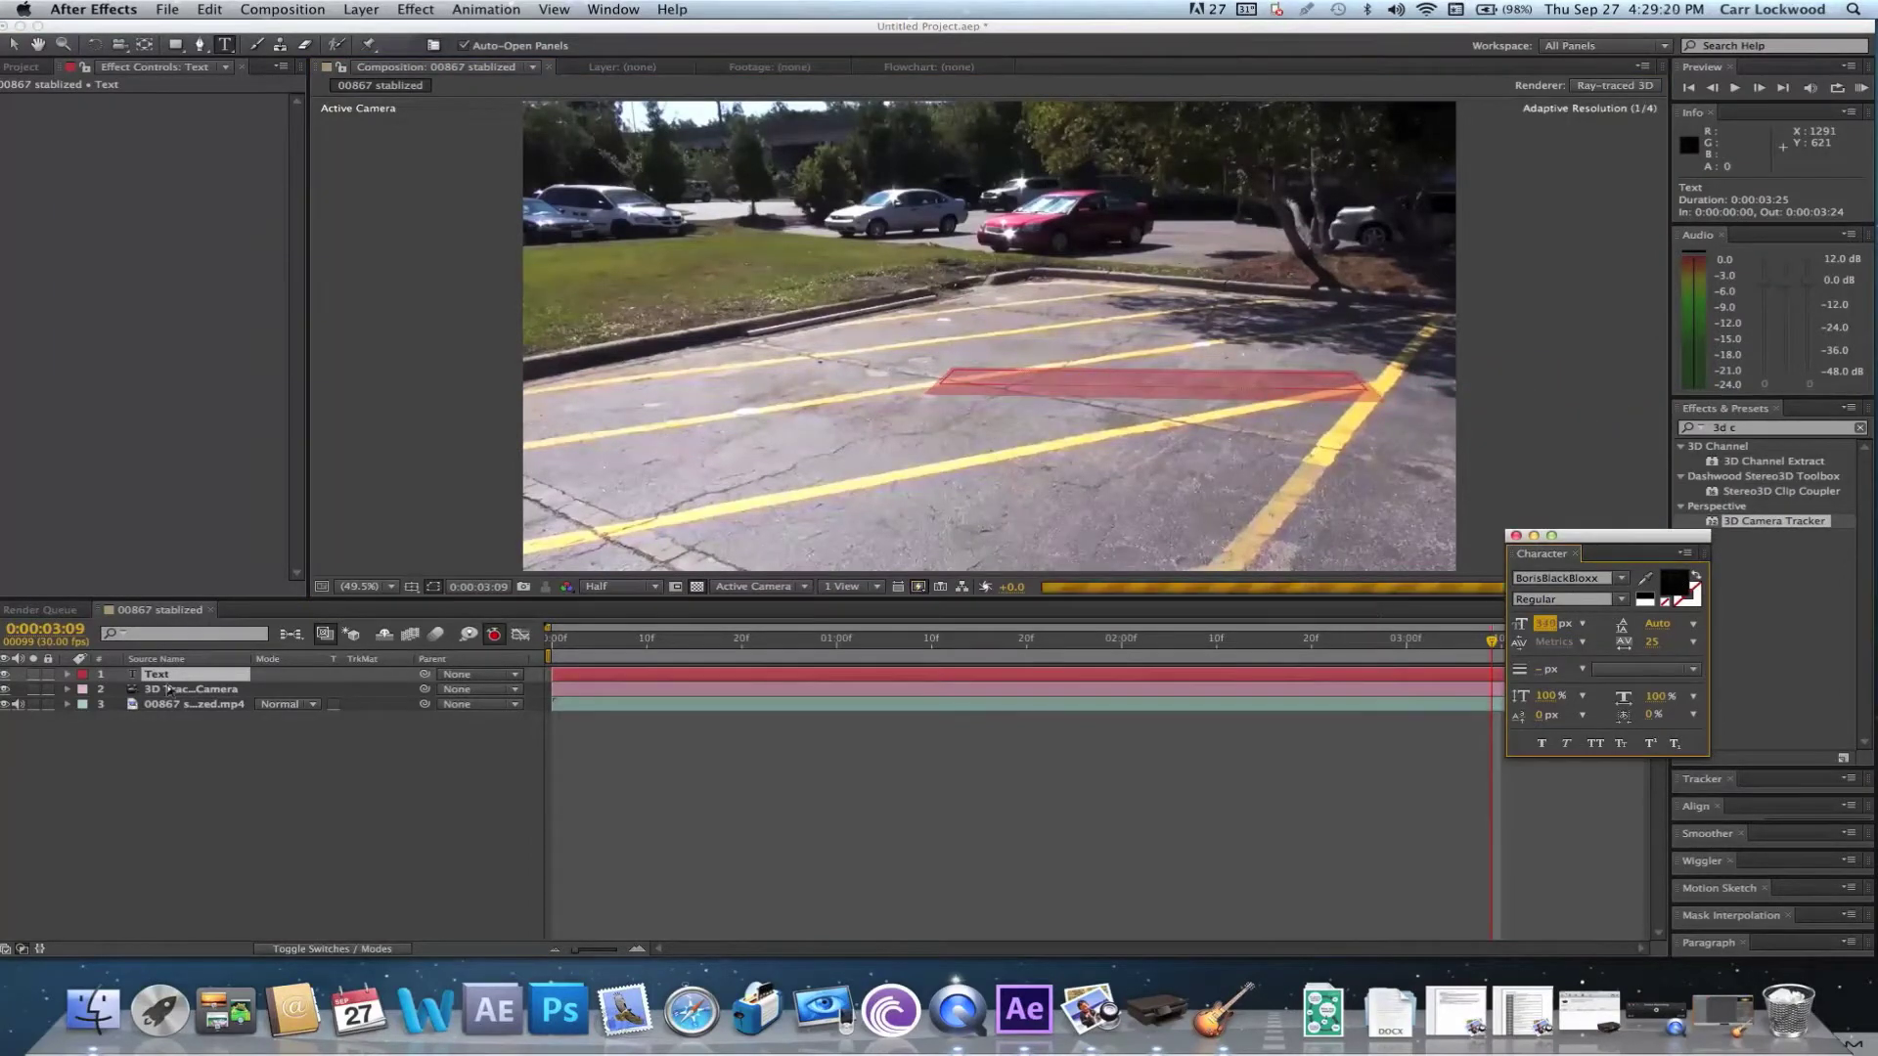
pyautogui.click(142, 716)
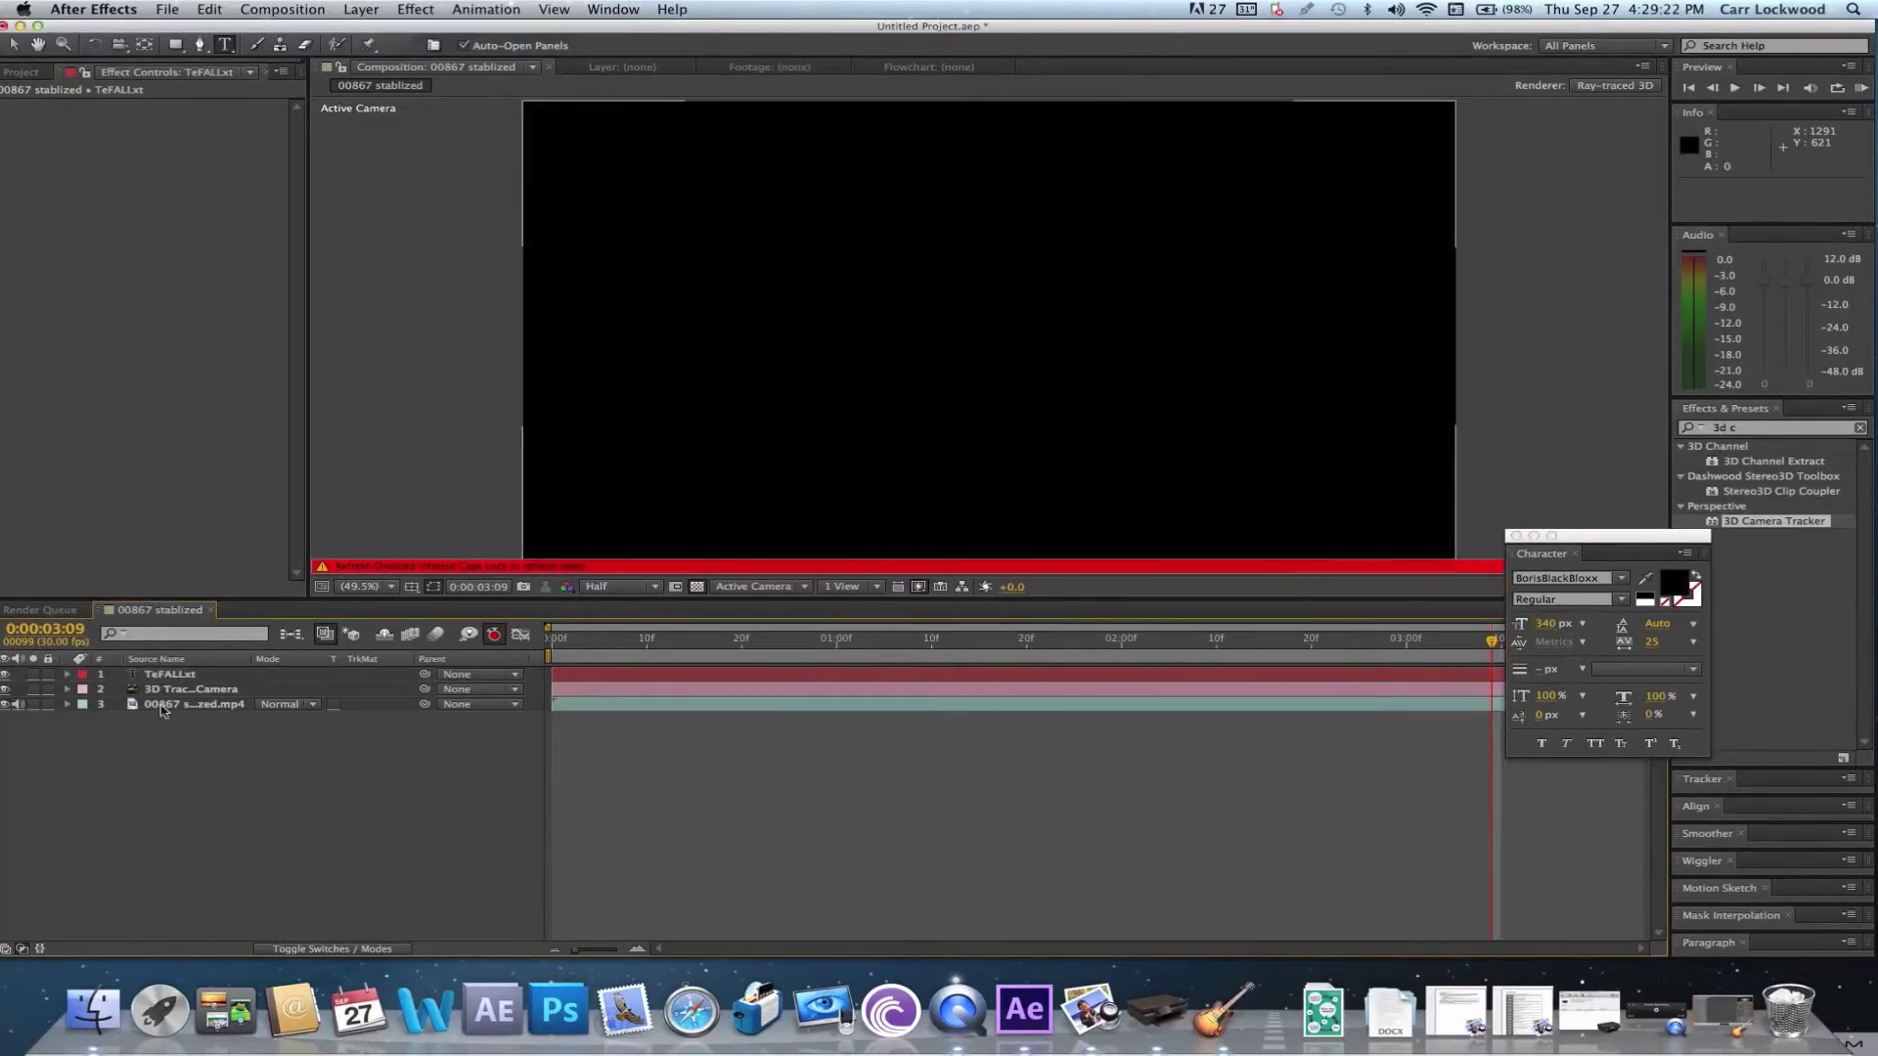
pyautogui.click(167, 674)
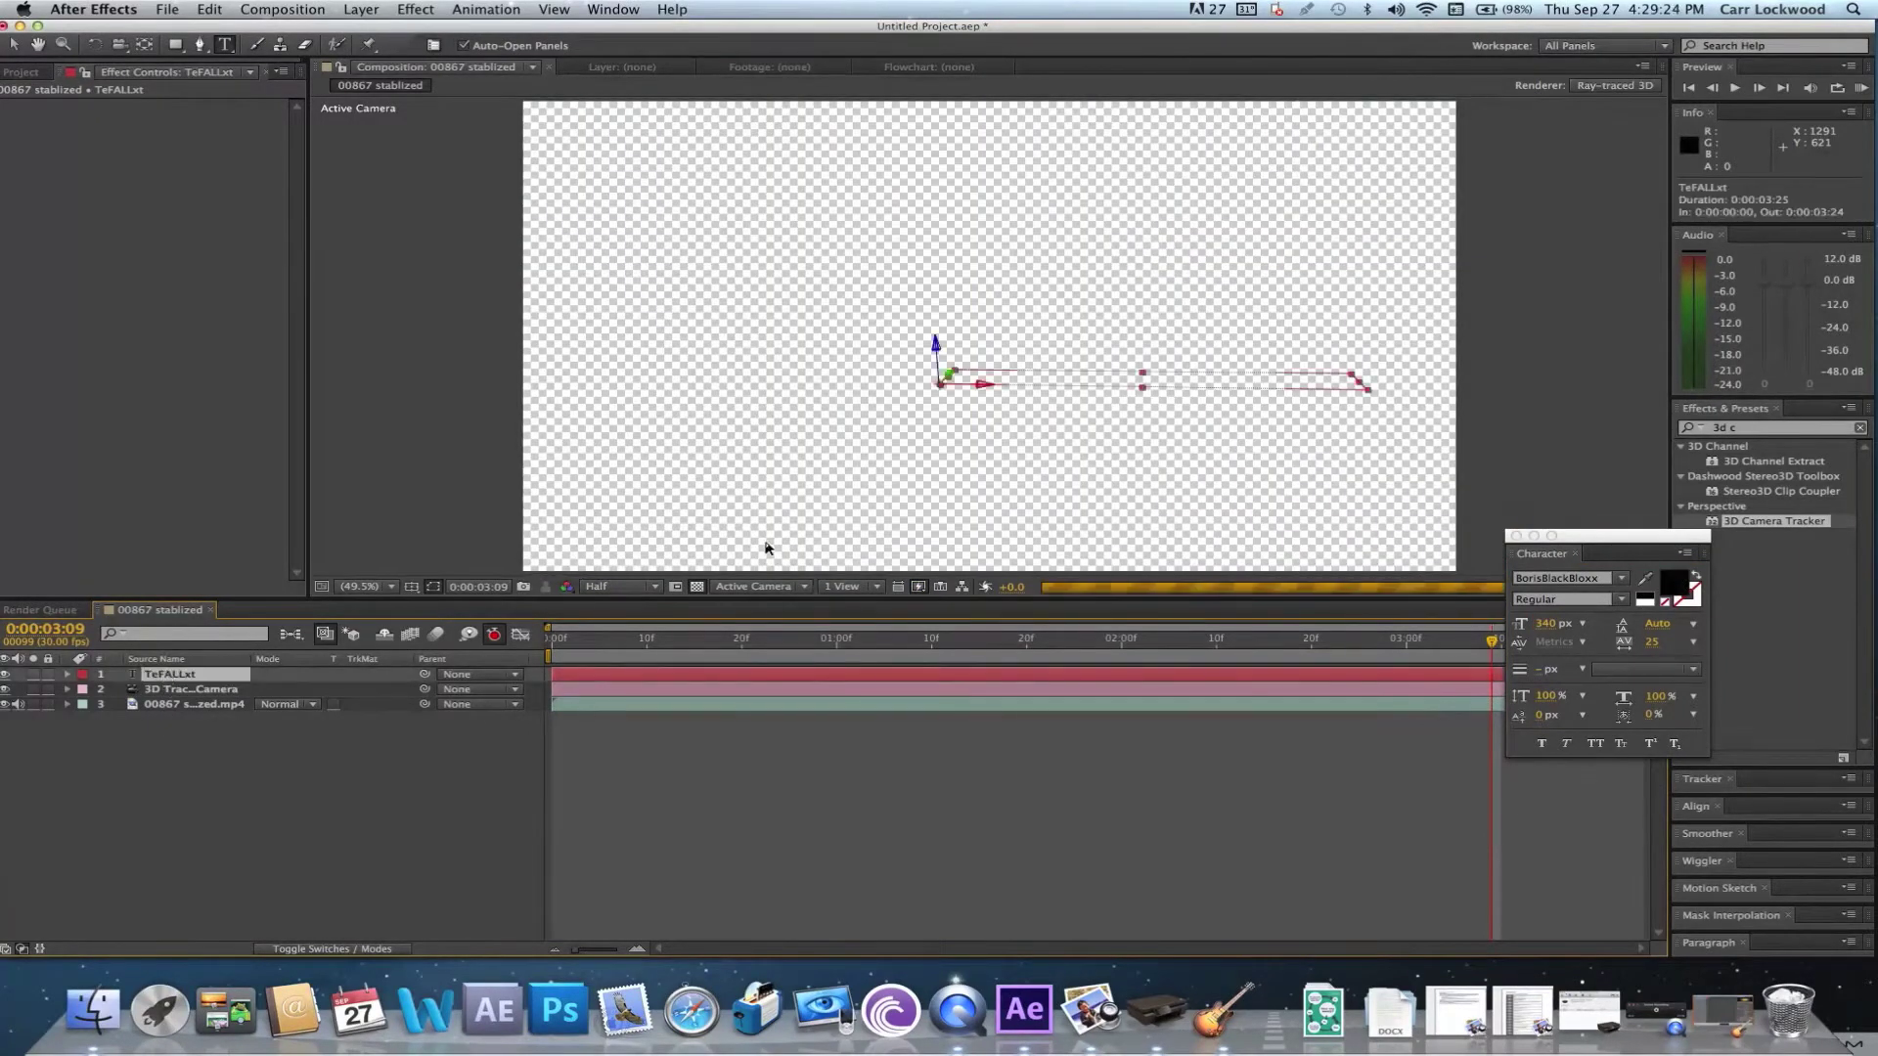
# Set the text layer's X Rotation to 90° so it lies flat on the ground
pyautogui.click(67, 674)
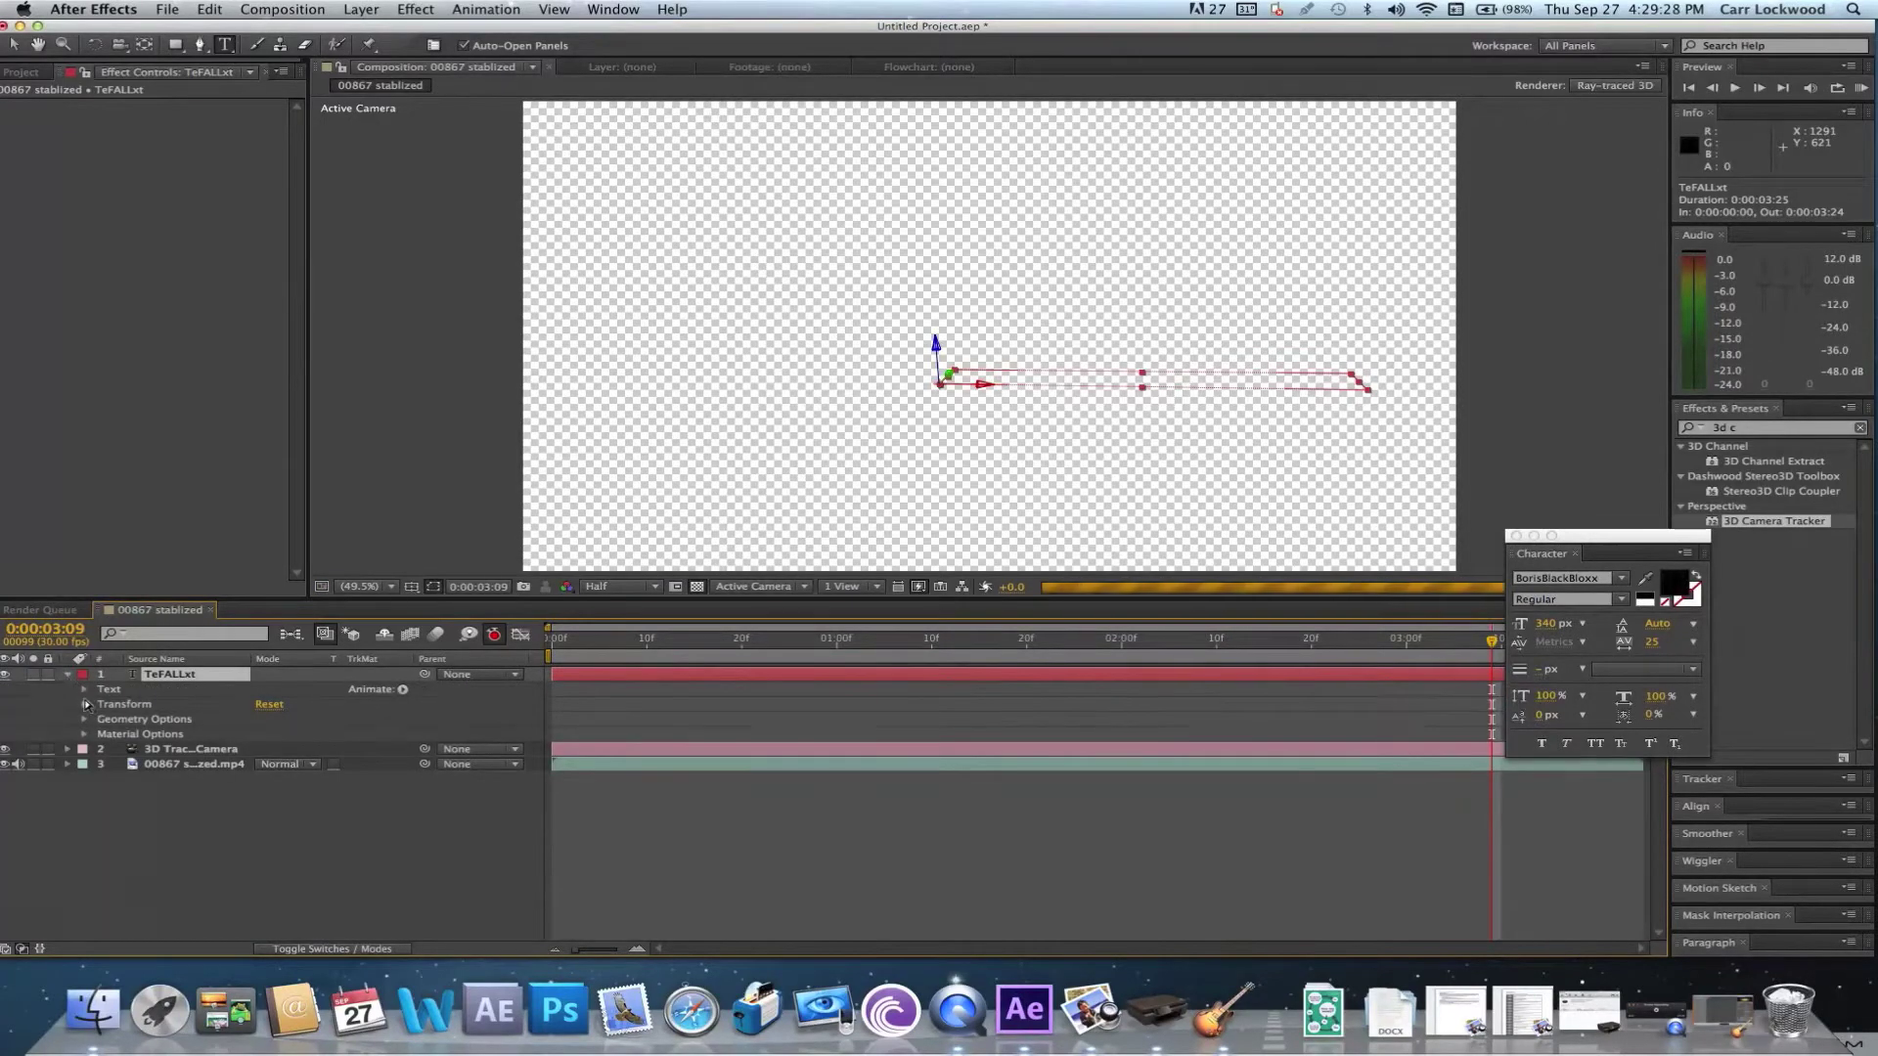
pyautogui.click(85, 704)
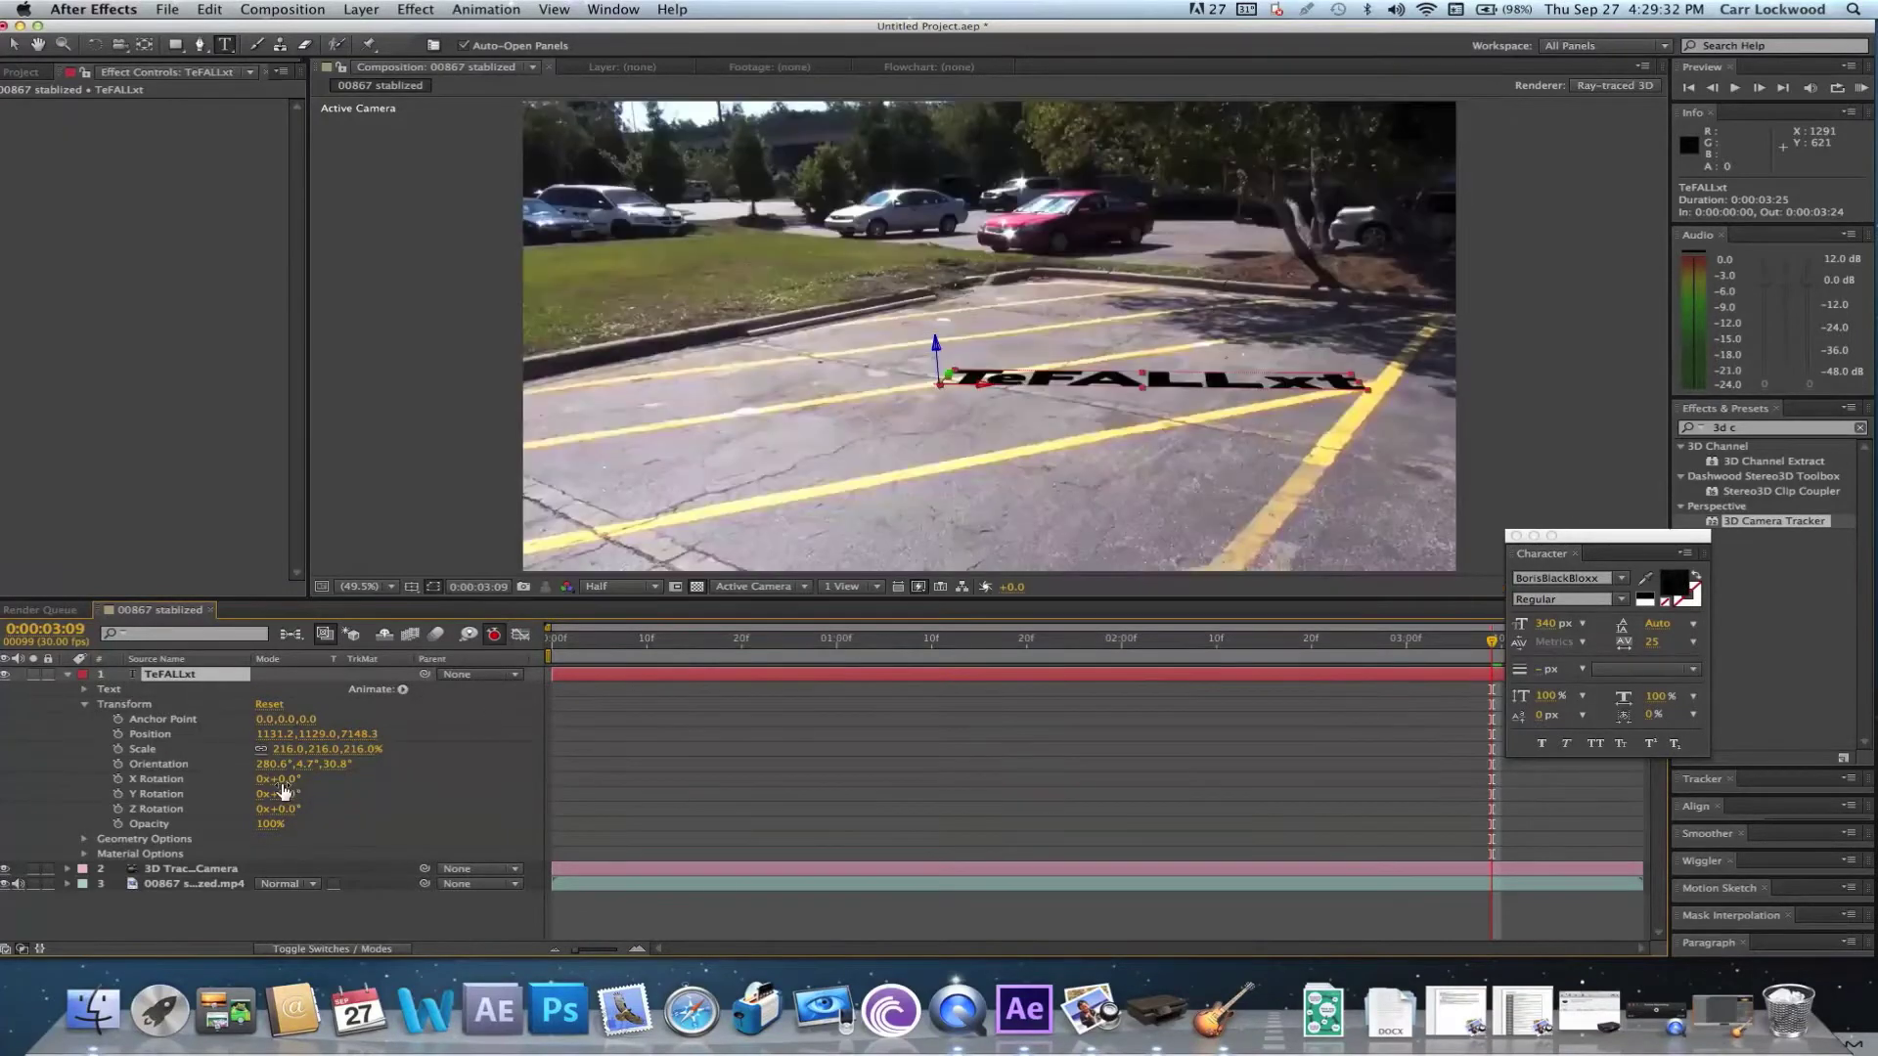
pyautogui.moveTo(283, 777); pyautogui.dragTo(358, 769)
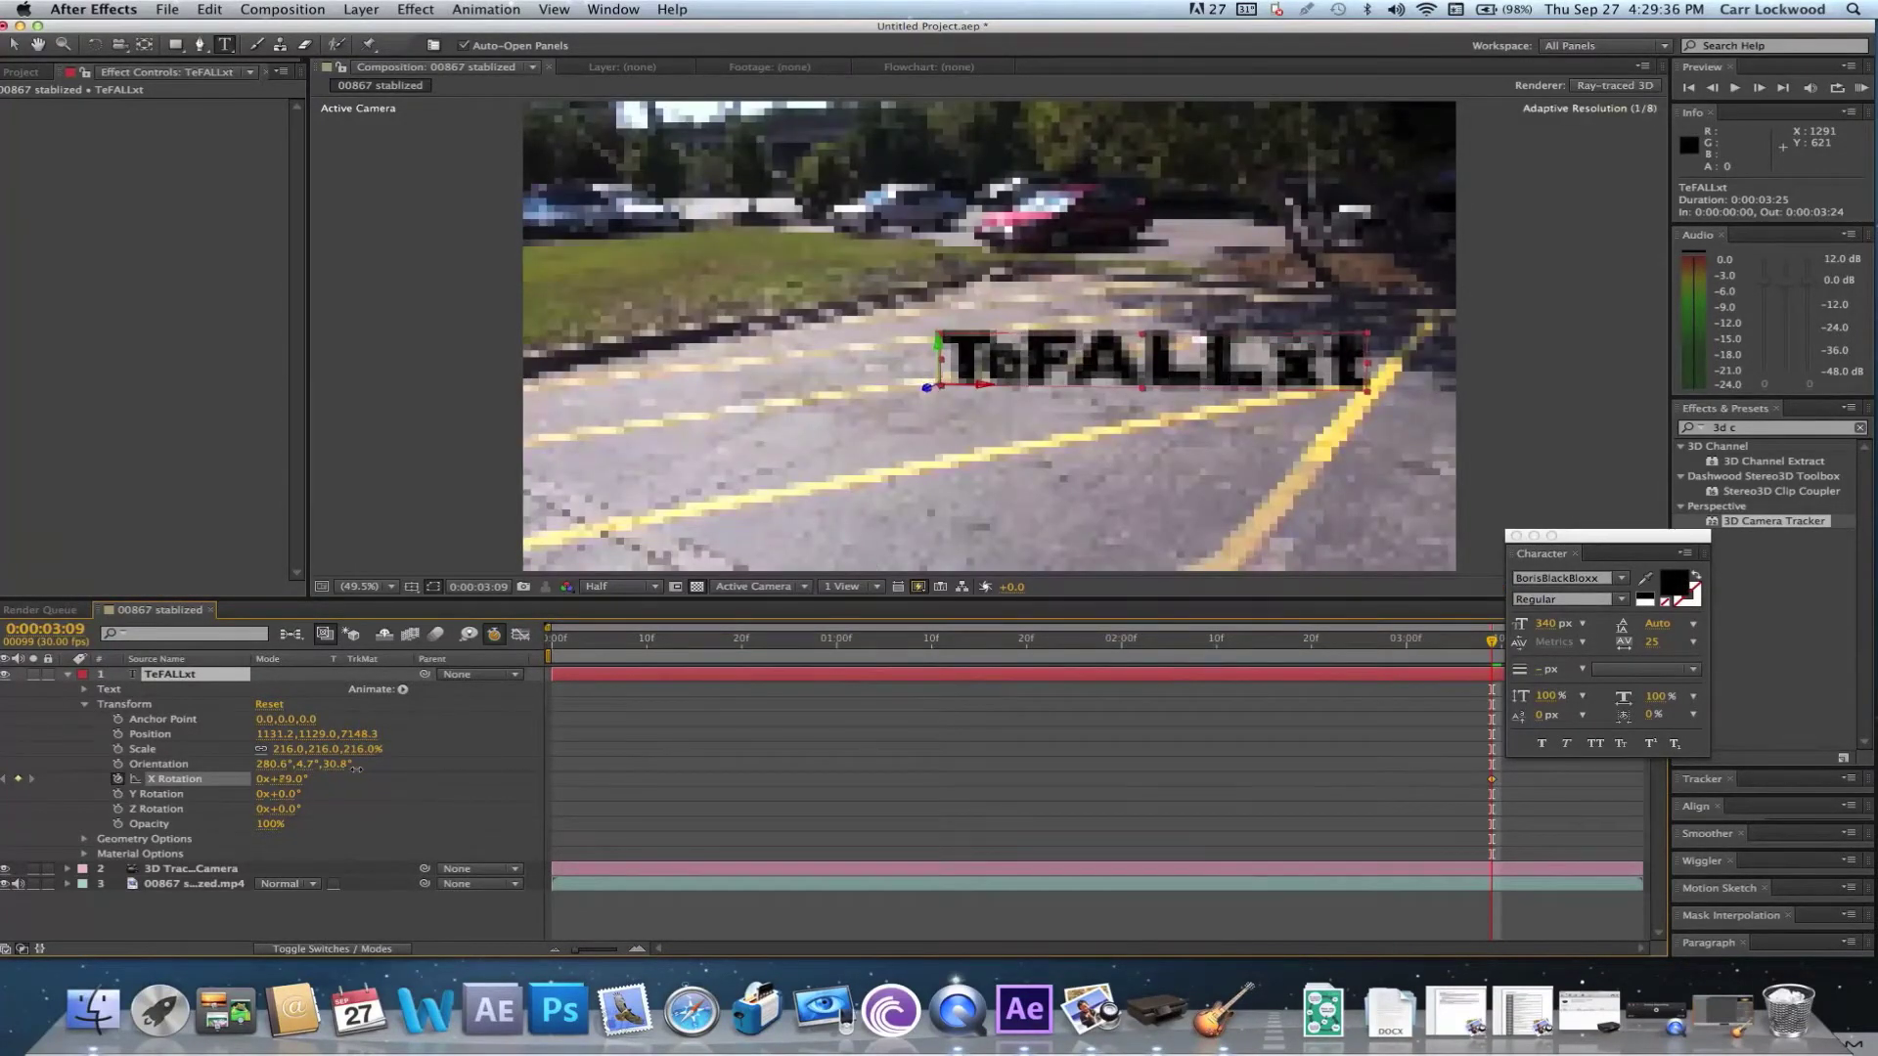
pyautogui.click(295, 779)
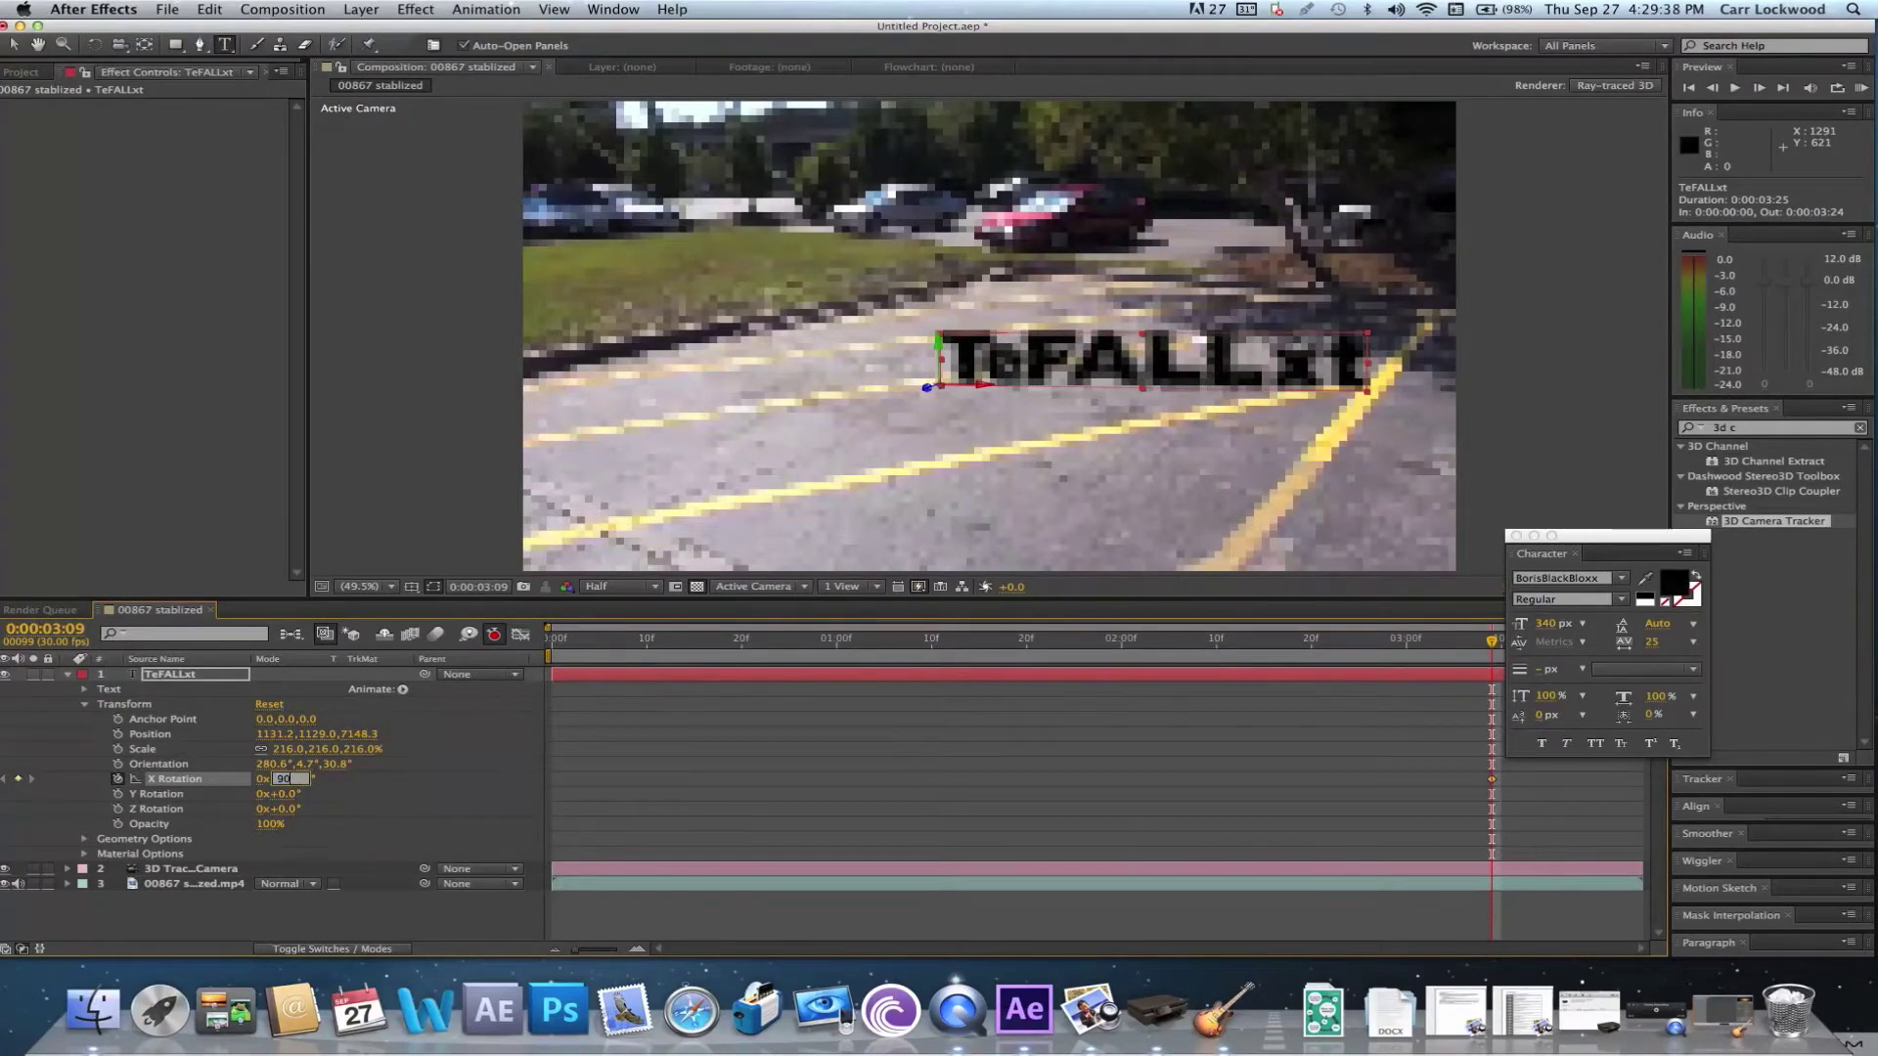
pyautogui.write('90')
pyautogui.press('Return')
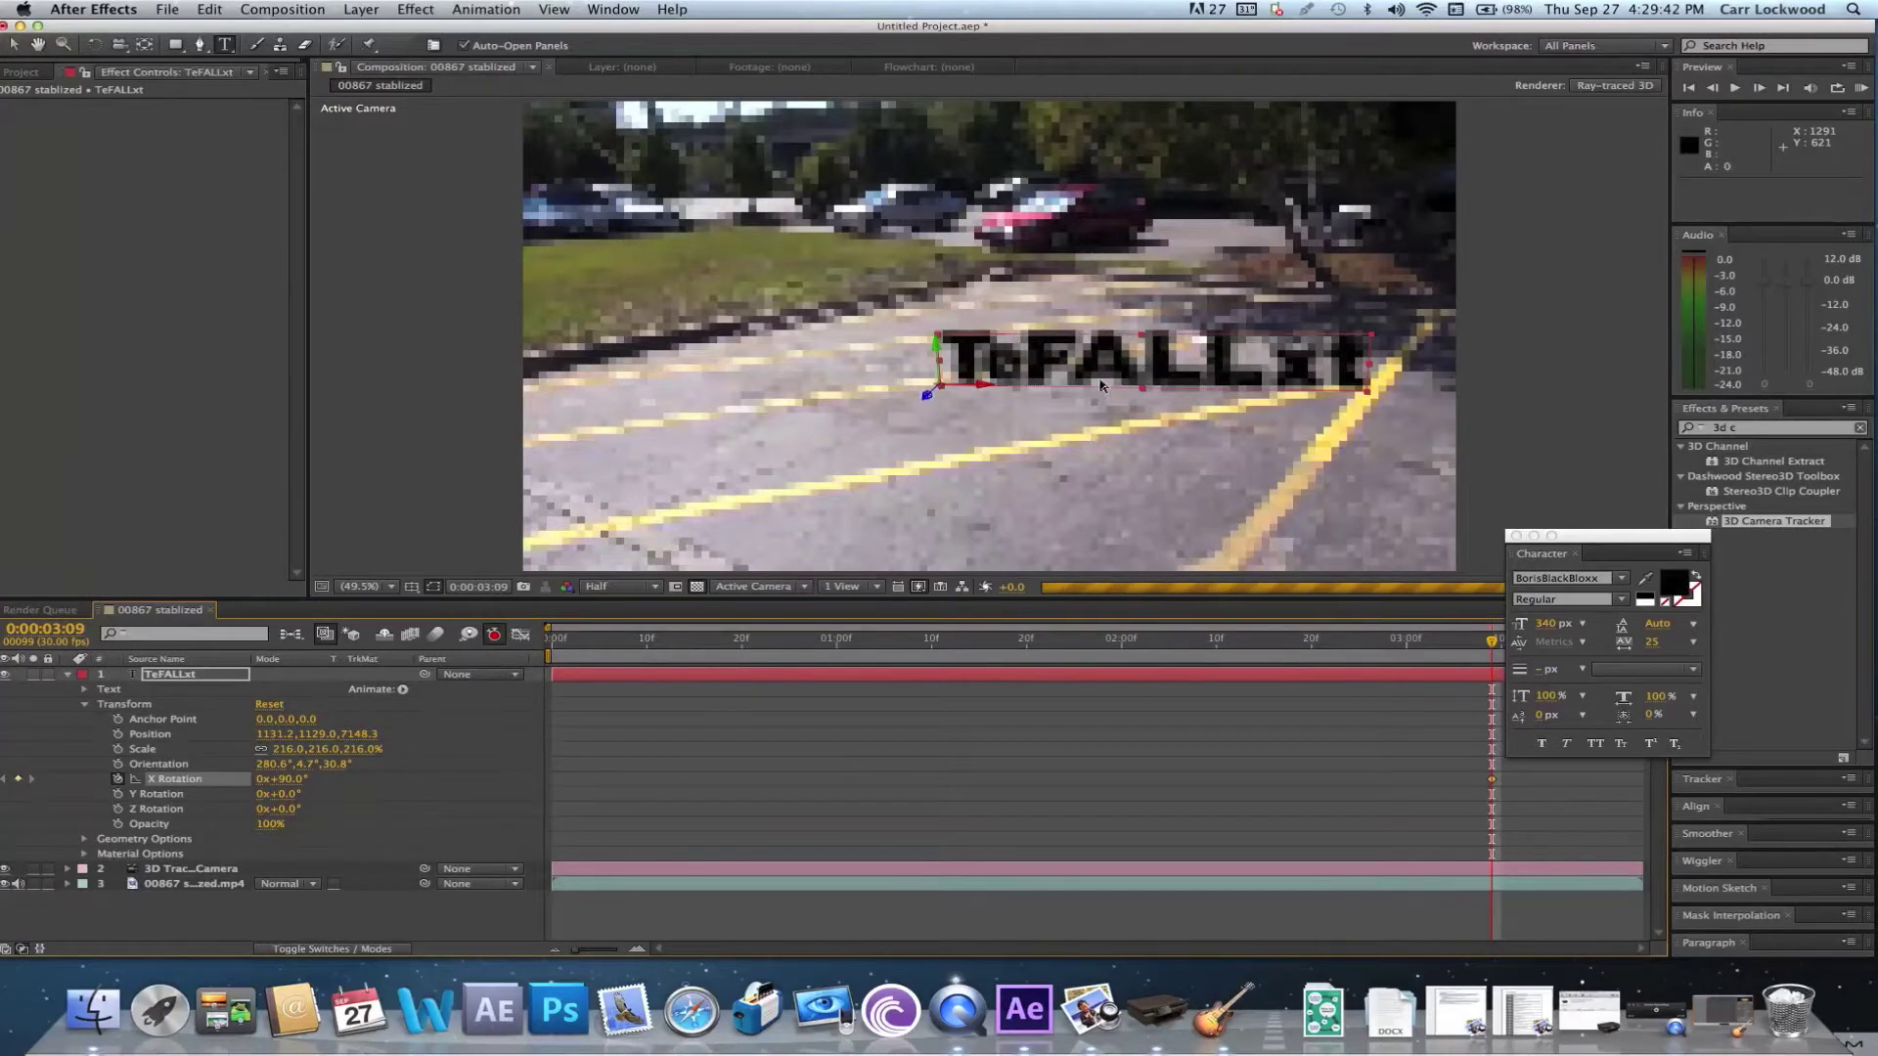
# Delete the leading 'Te' so the text reads FALLxt, then select the FALL characters
pyautogui.click(1024, 363)
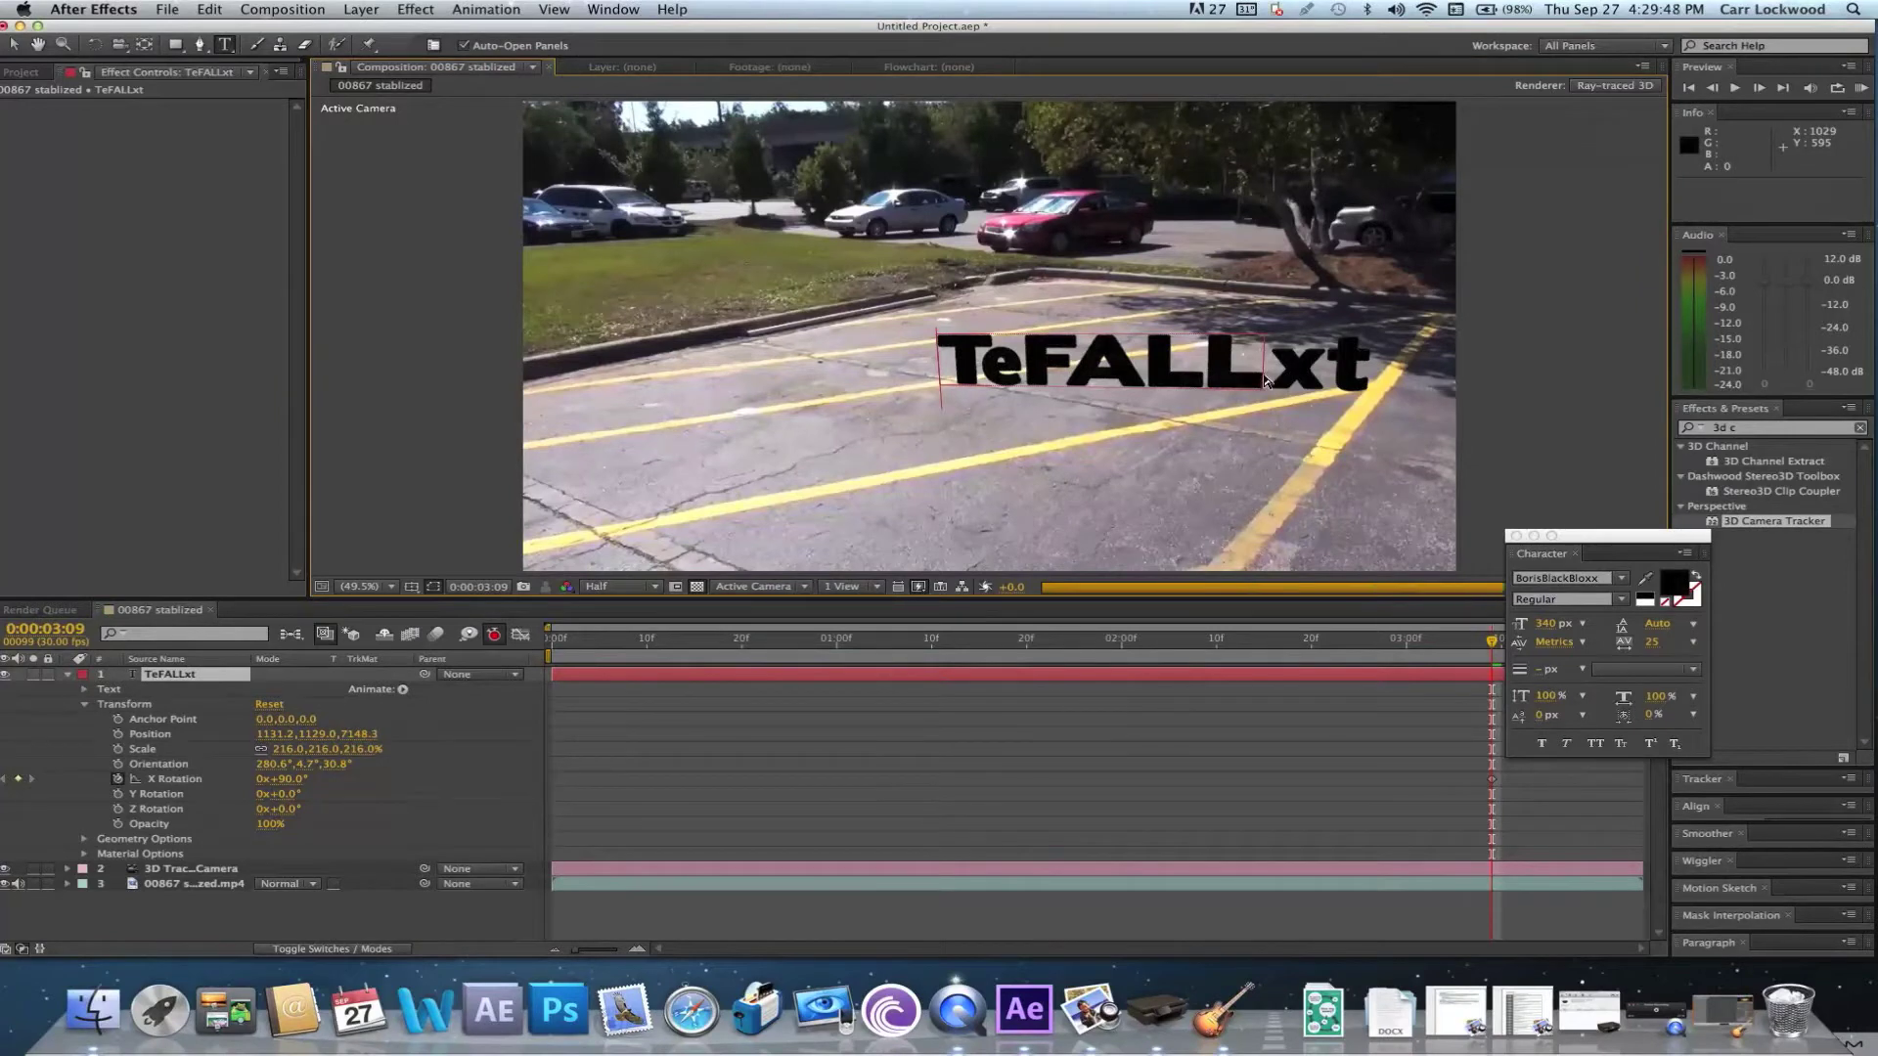
pyautogui.press('BackSpace')
pyautogui.press('BackSpace')
pyautogui.moveTo(1168, 364); pyautogui.dragTo(1259, 368)
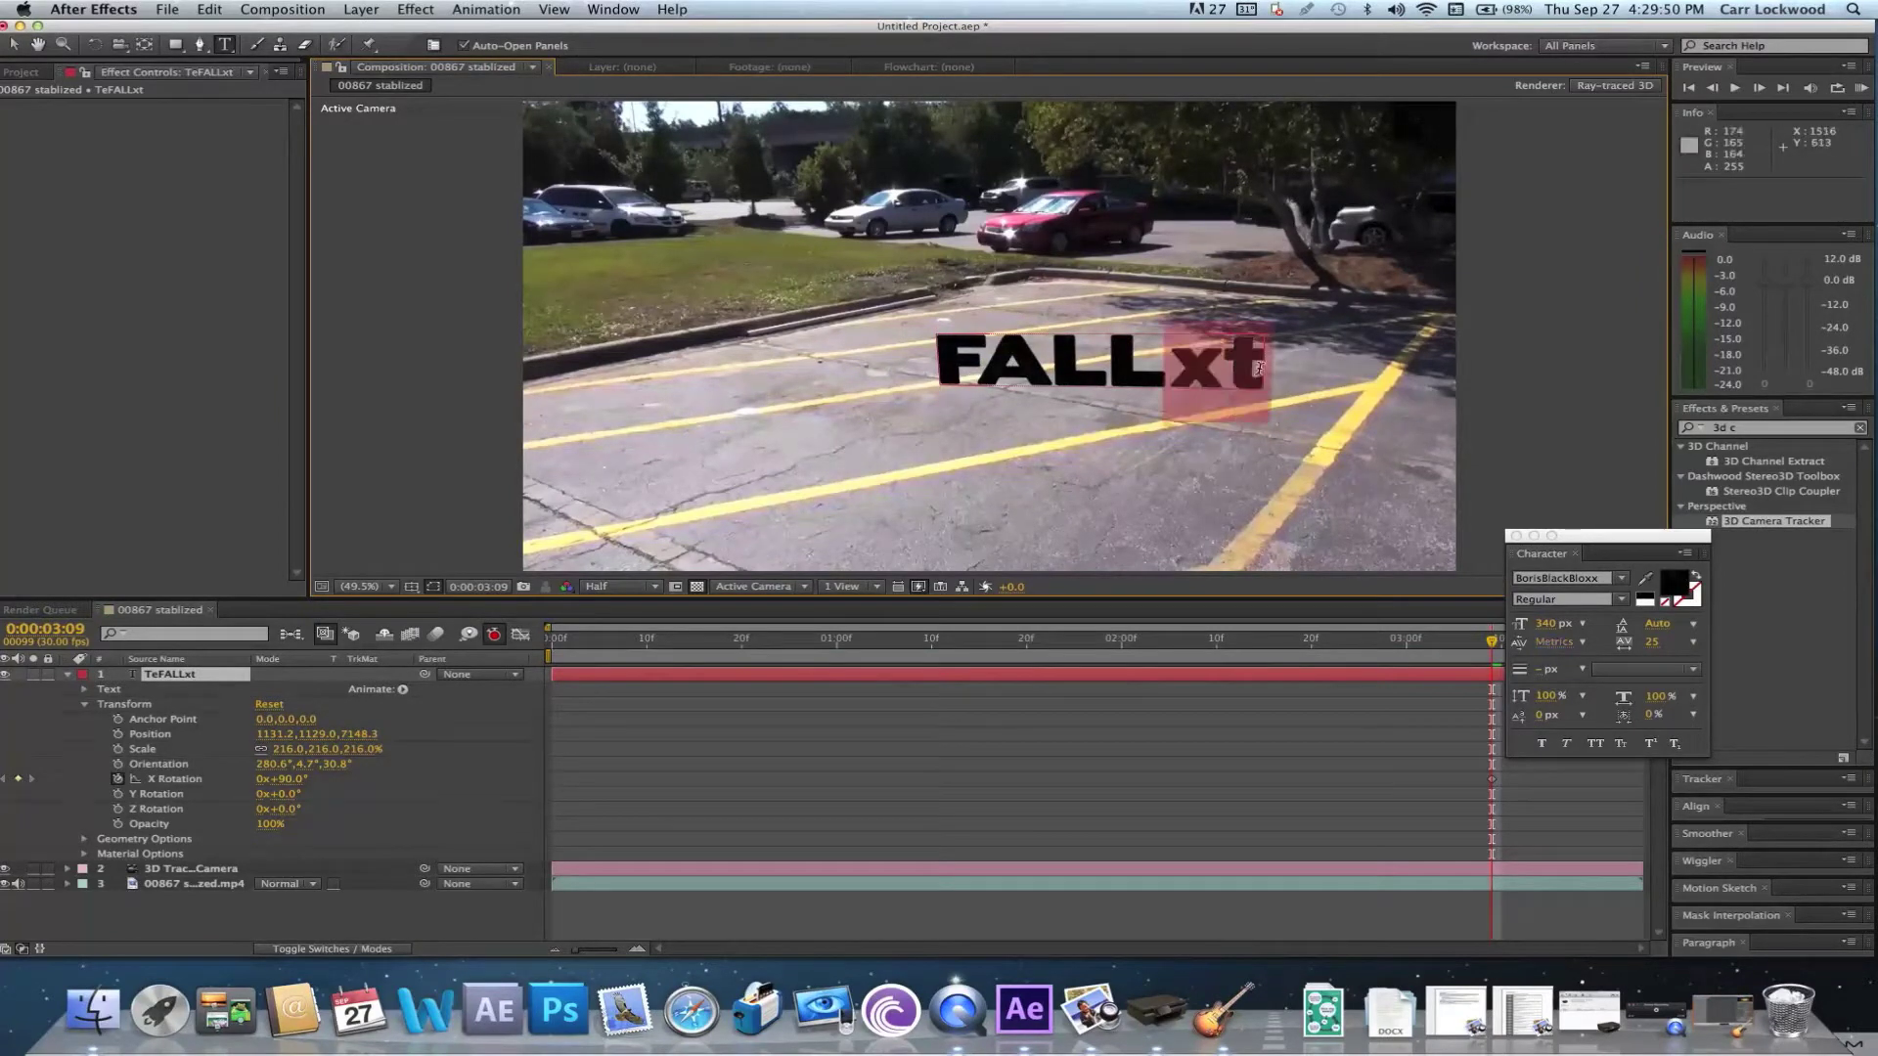
pyautogui.hotkey('shift', 'Home')
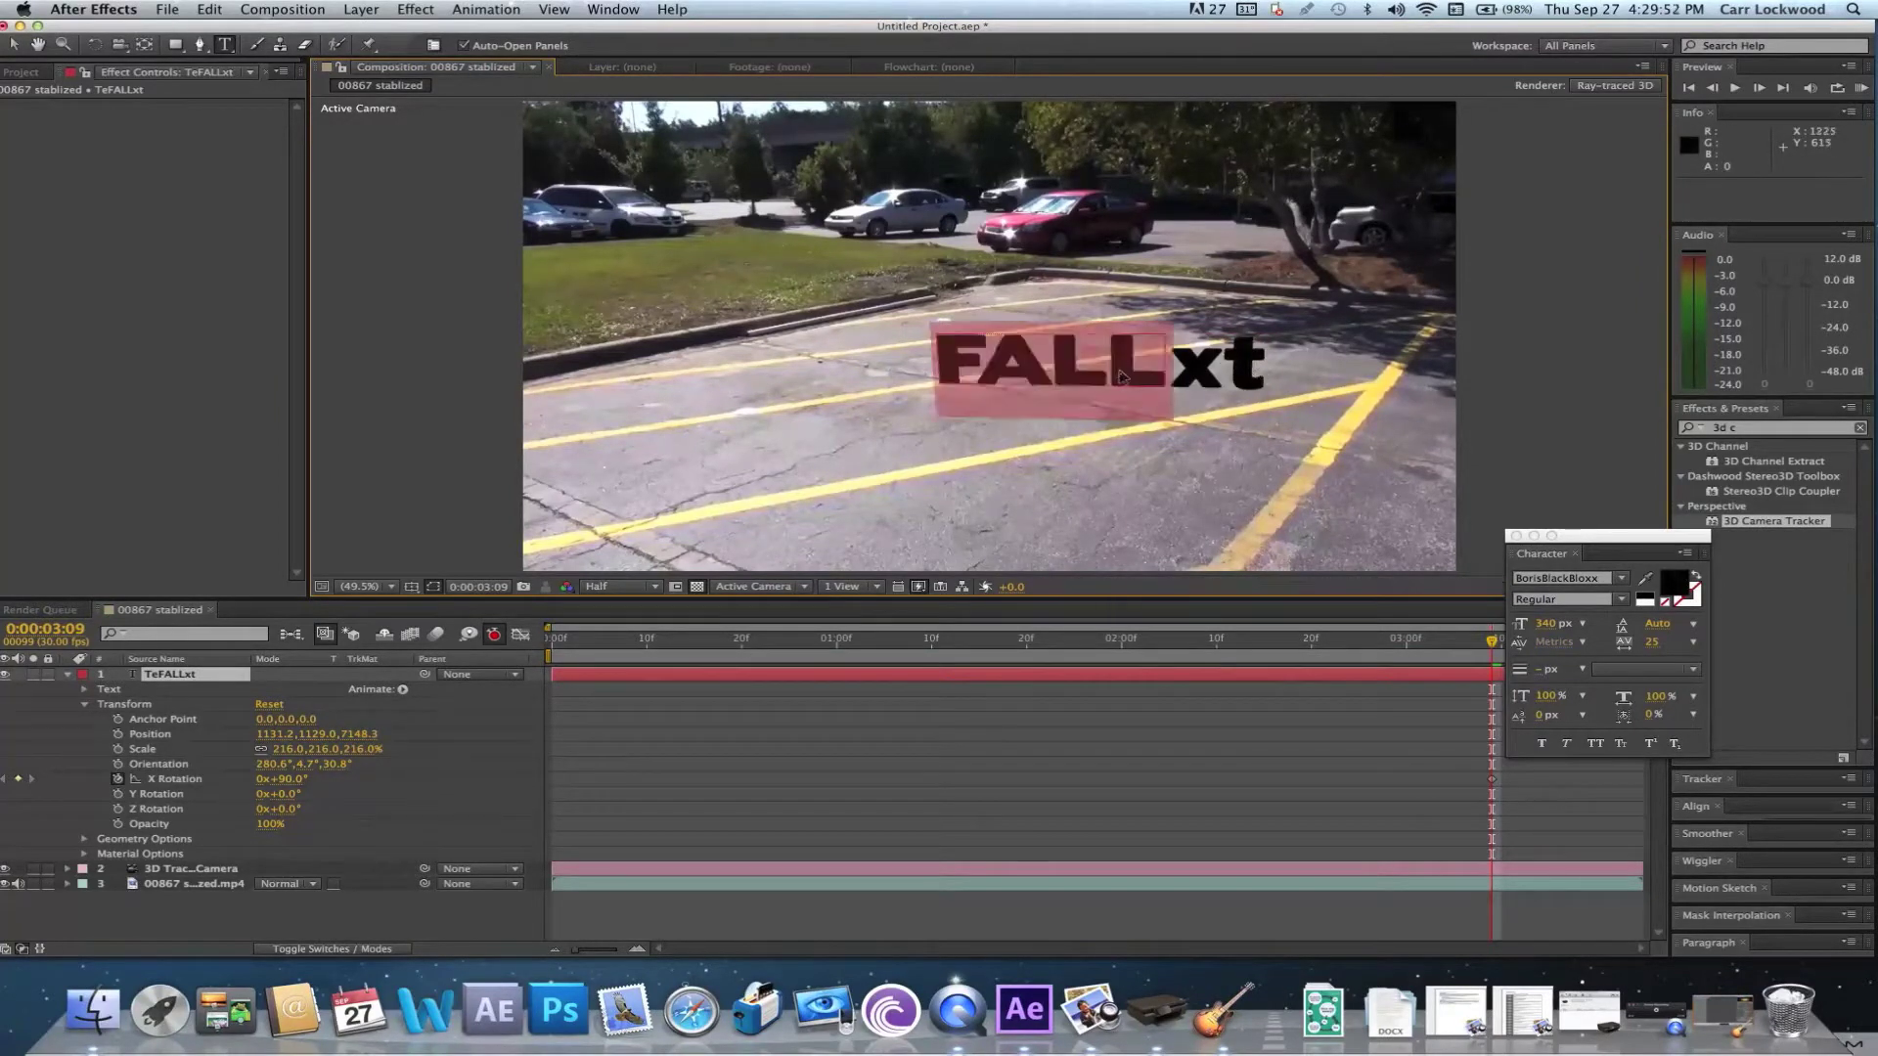
pyautogui.click(1540, 626)
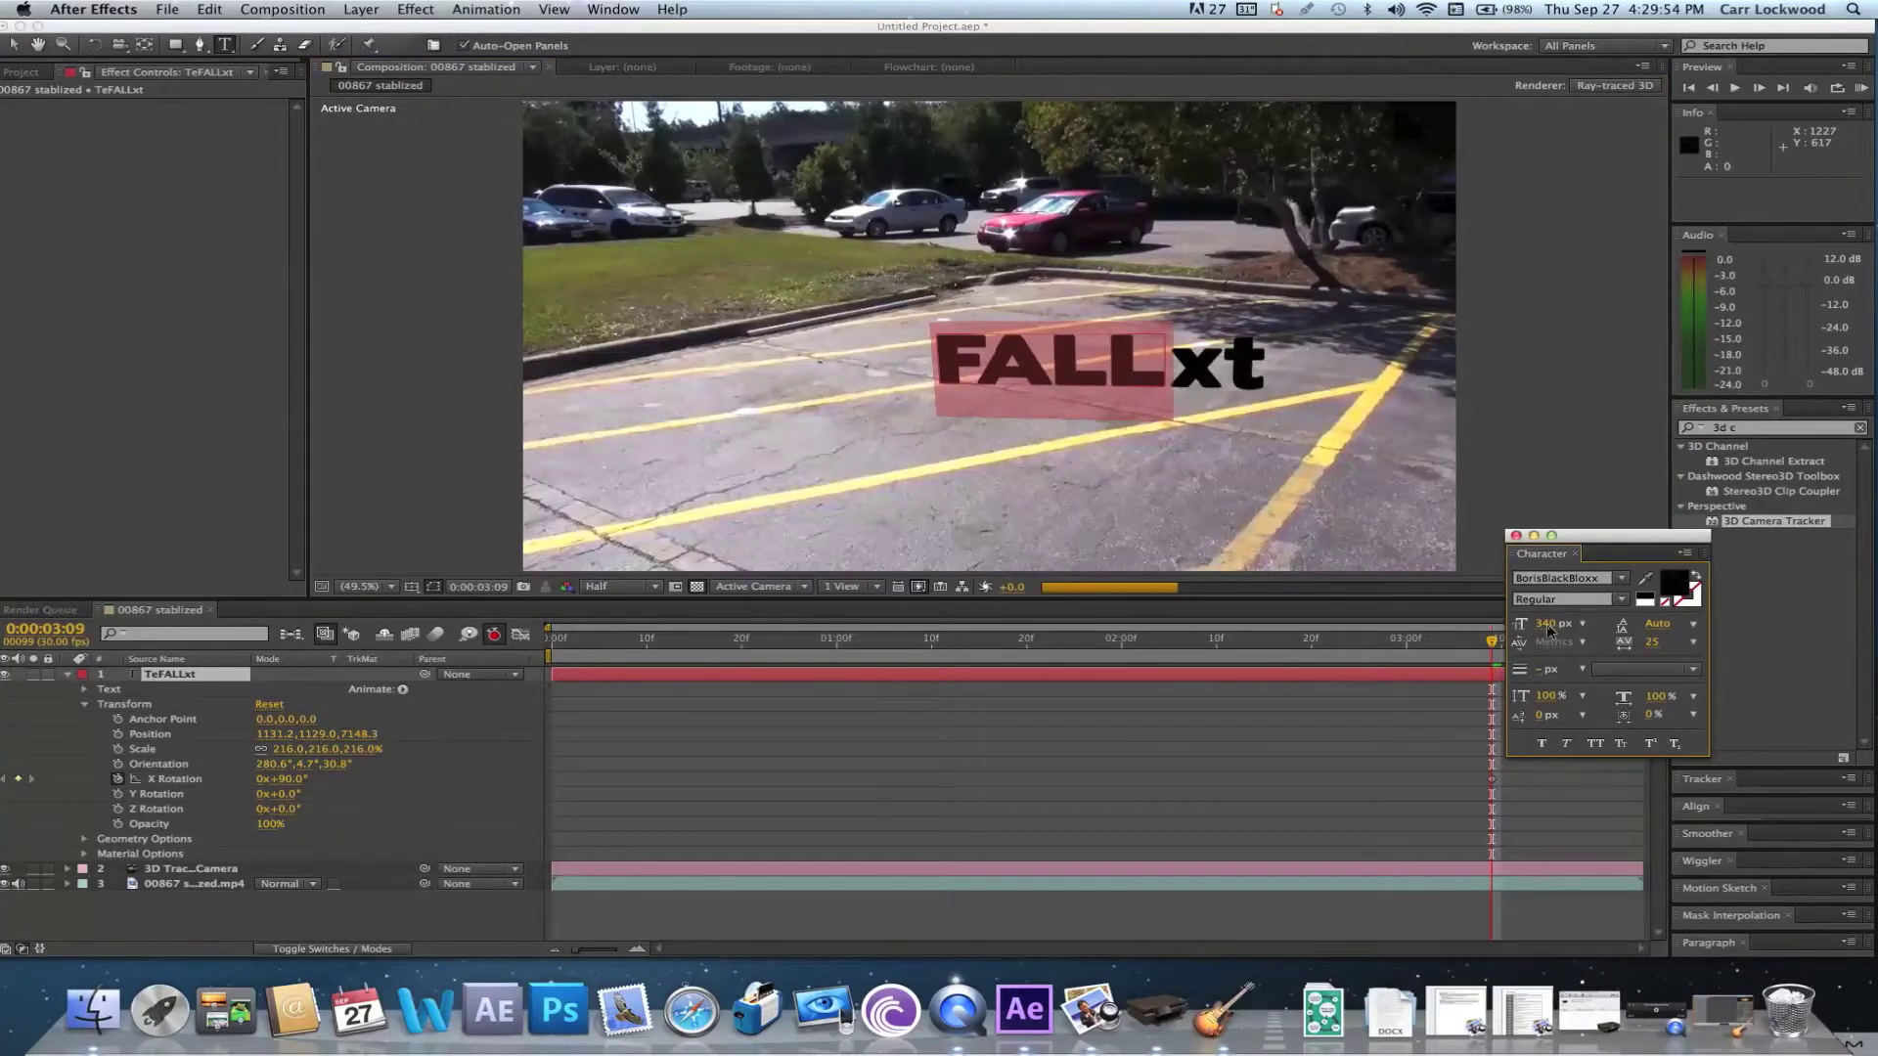
# Enlarge the FALL text to 591 px and move it left to 171.8, 1165.2, 7471.2
pyautogui.moveTo(1548, 630); pyautogui.dragTo(1799, 624)
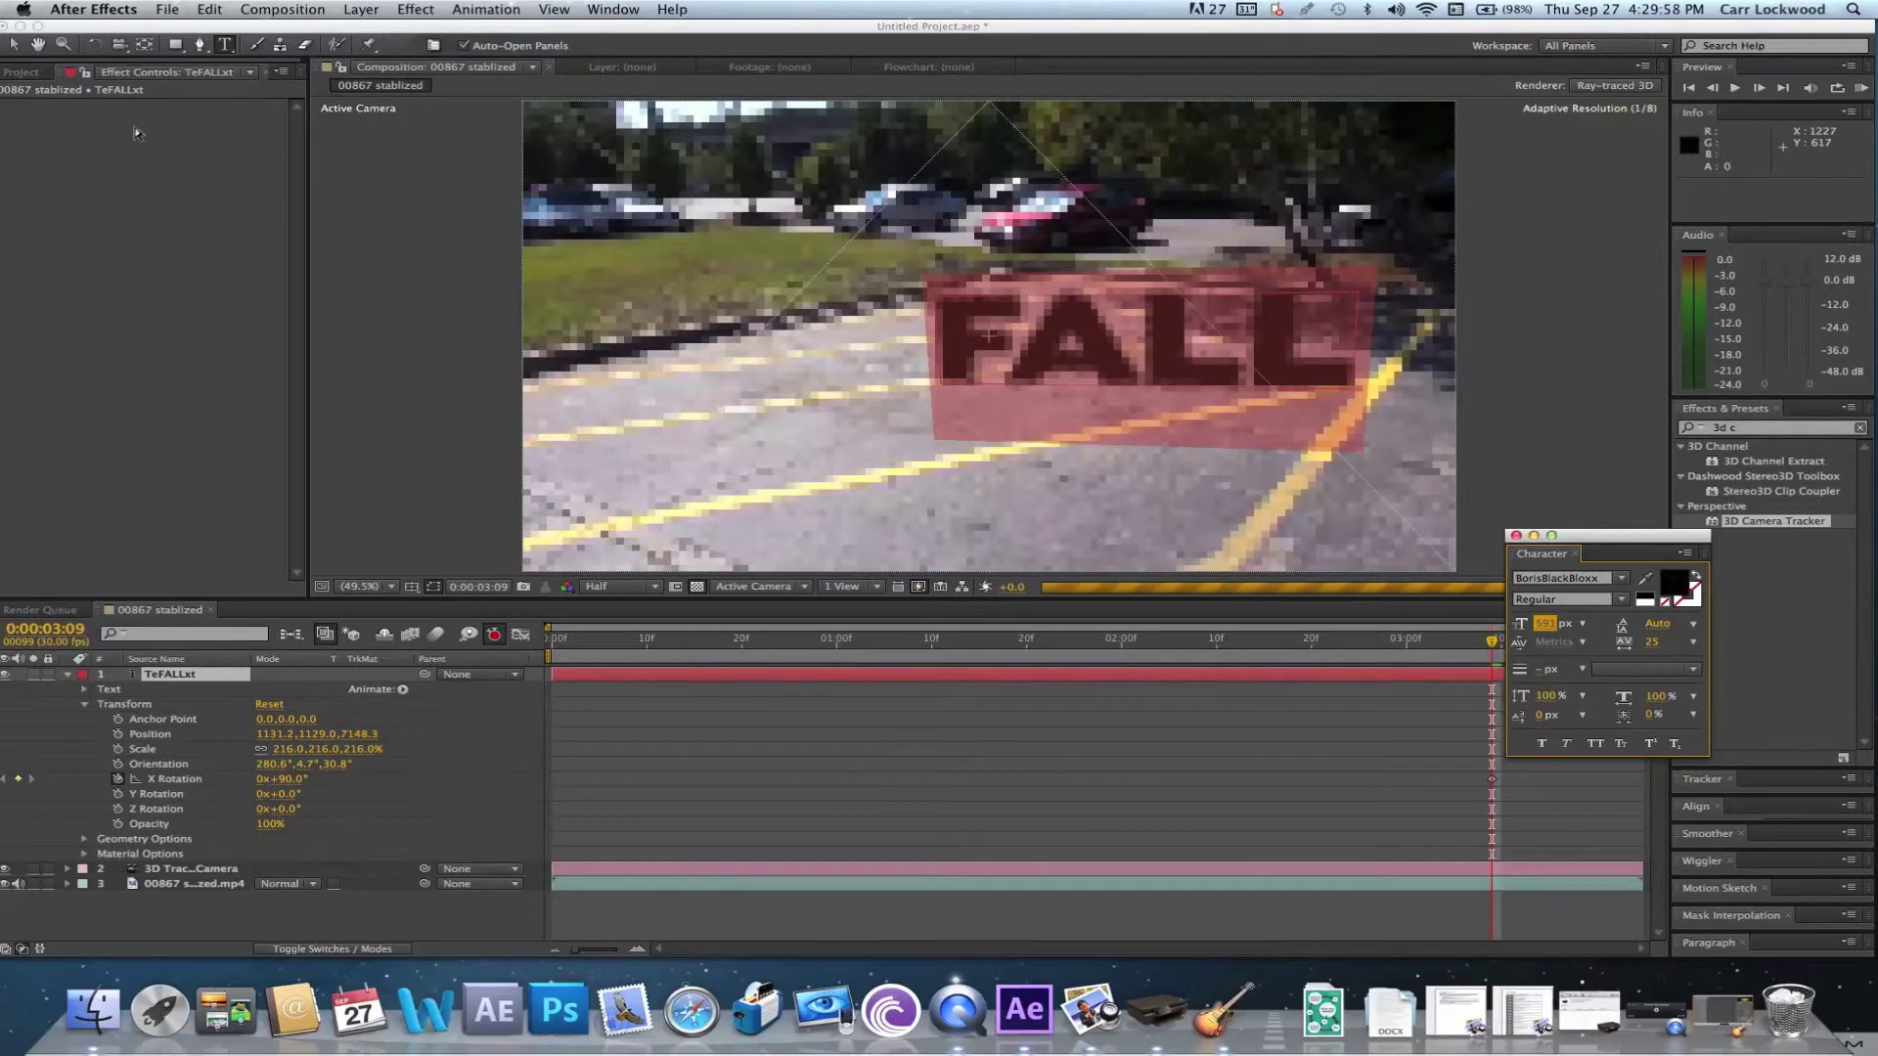
pyautogui.click(16, 45)
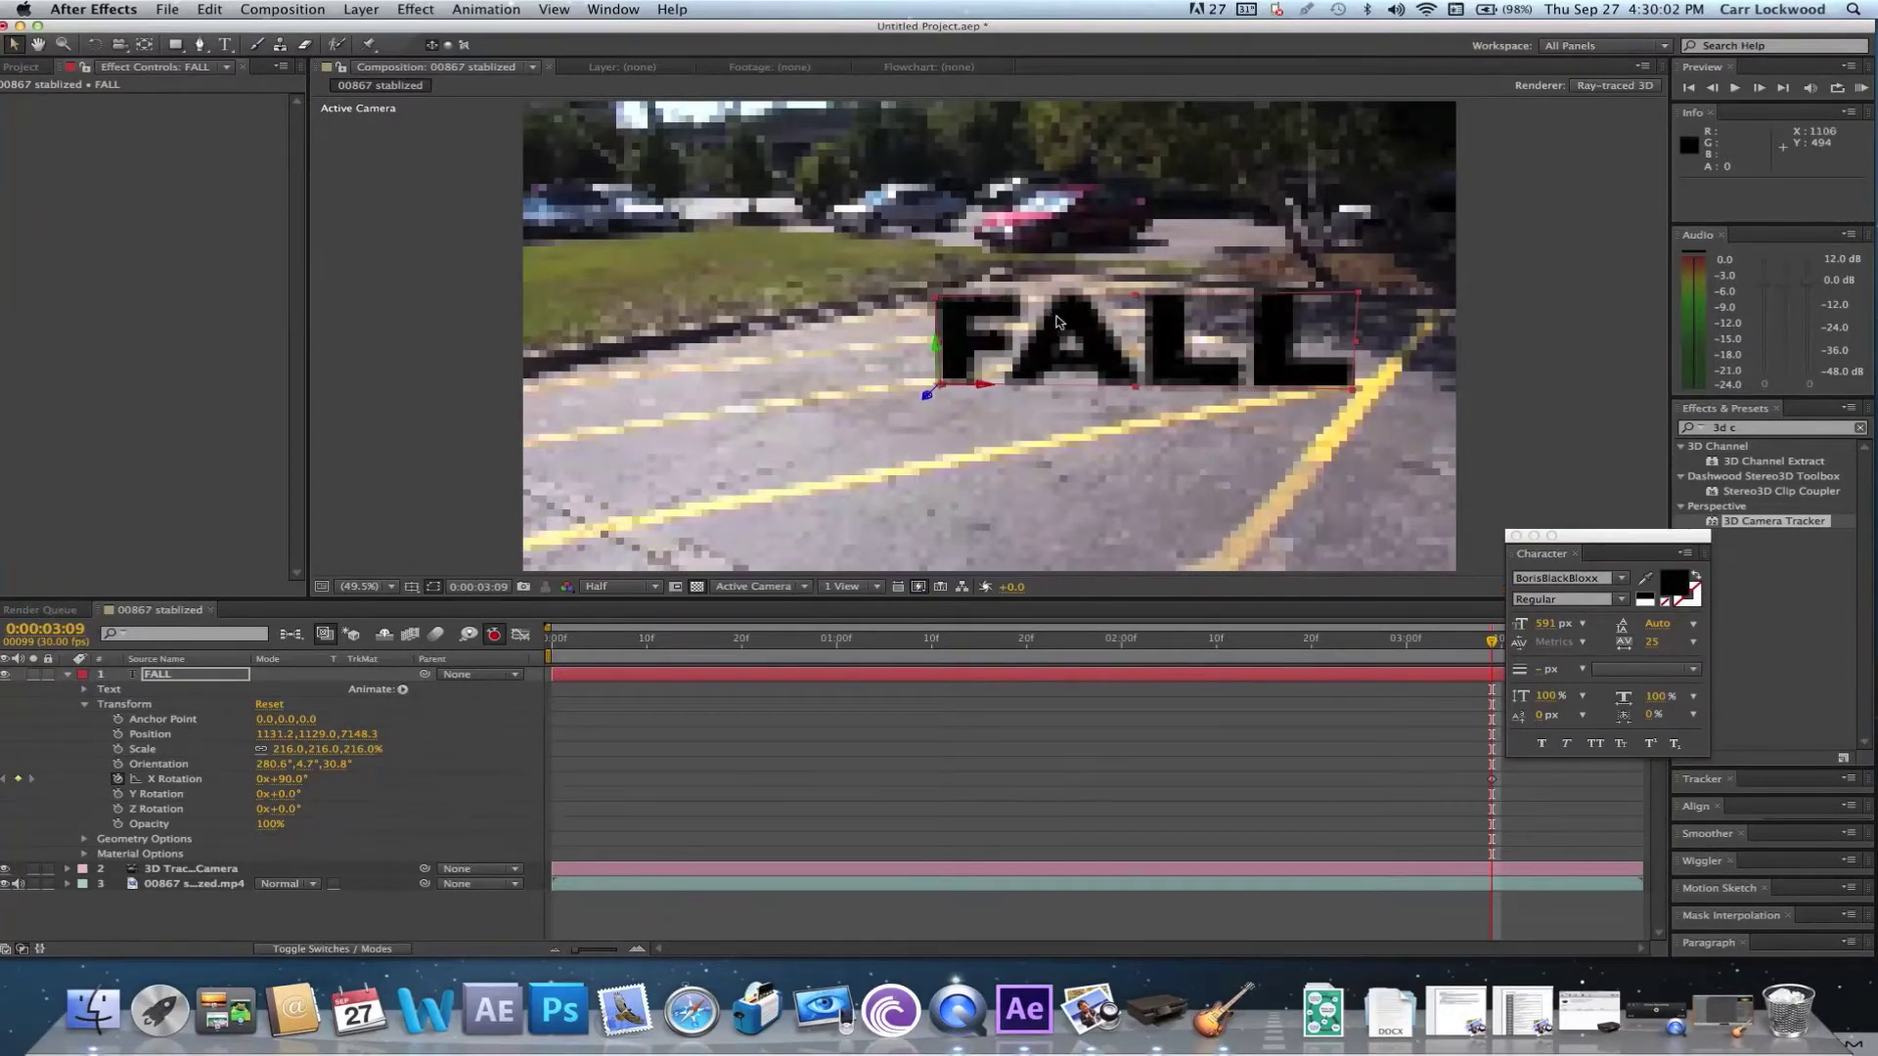
pyautogui.moveTo(1029, 326); pyautogui.dragTo(958, 329)
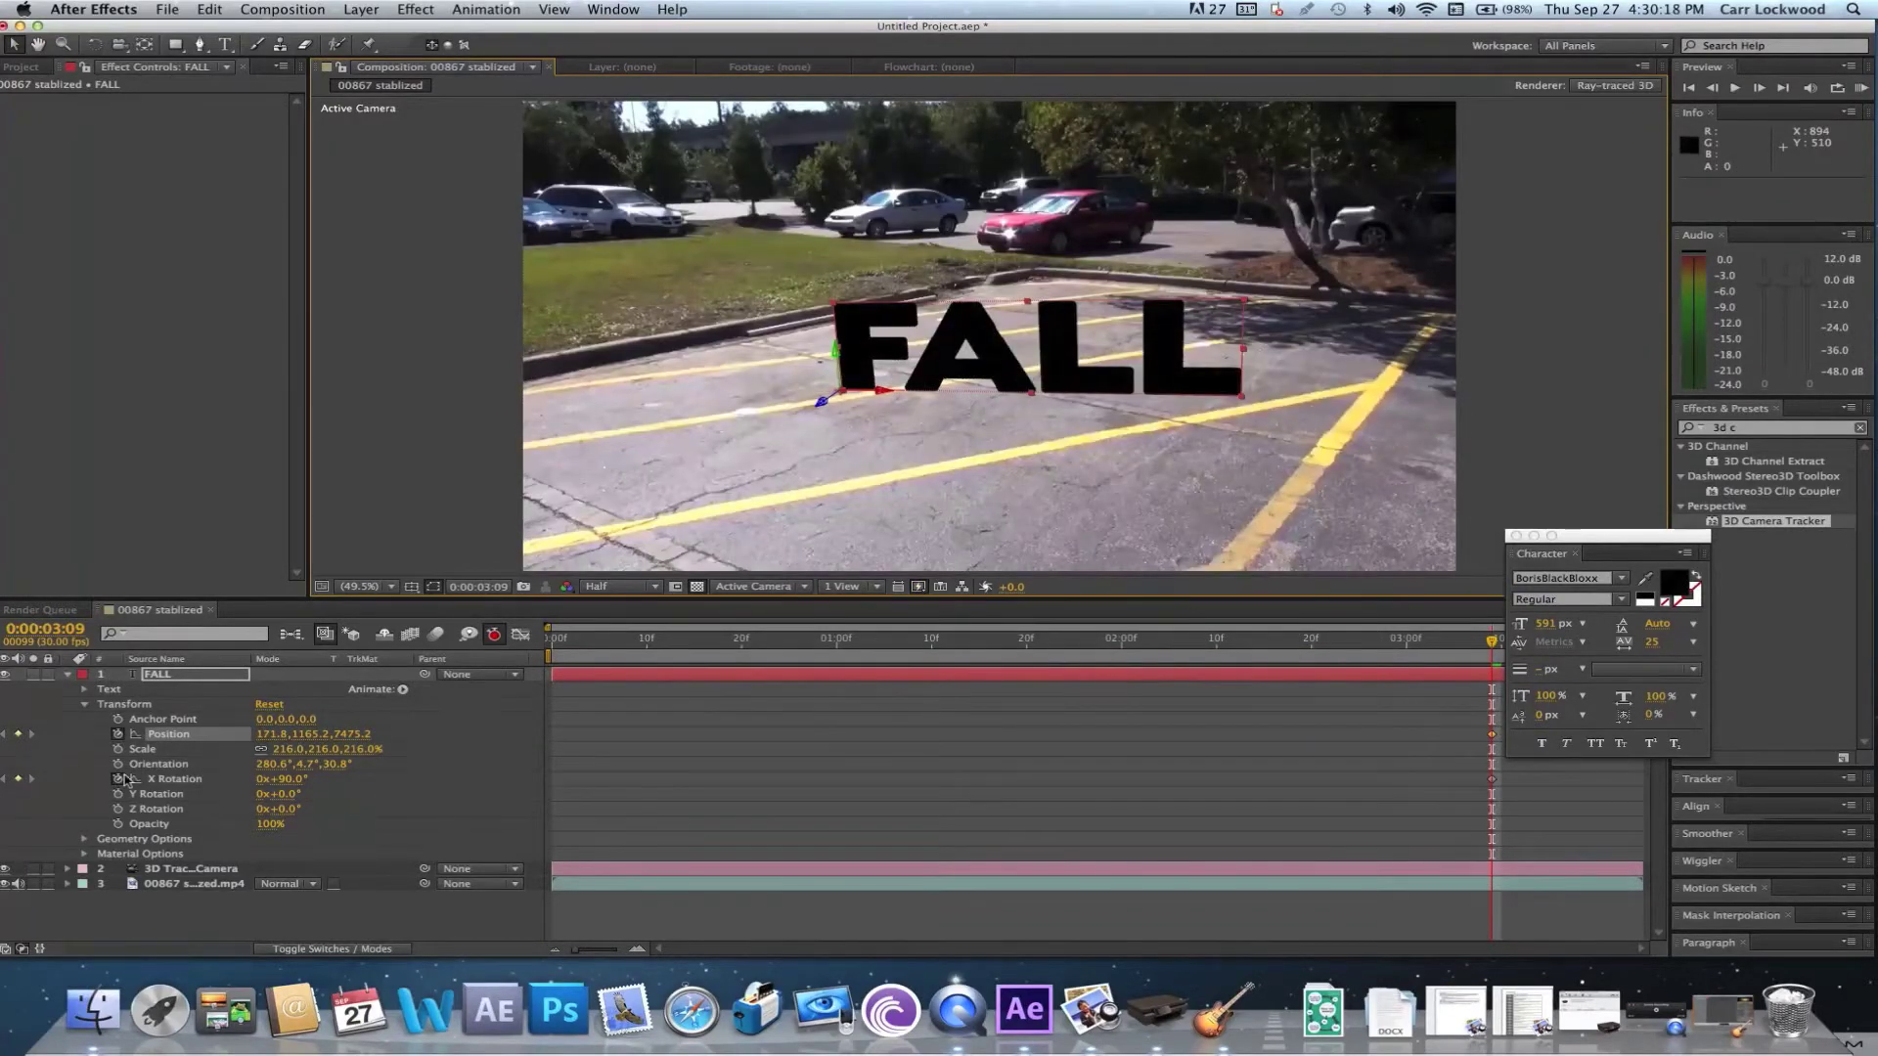
pyautogui.click(86, 839)
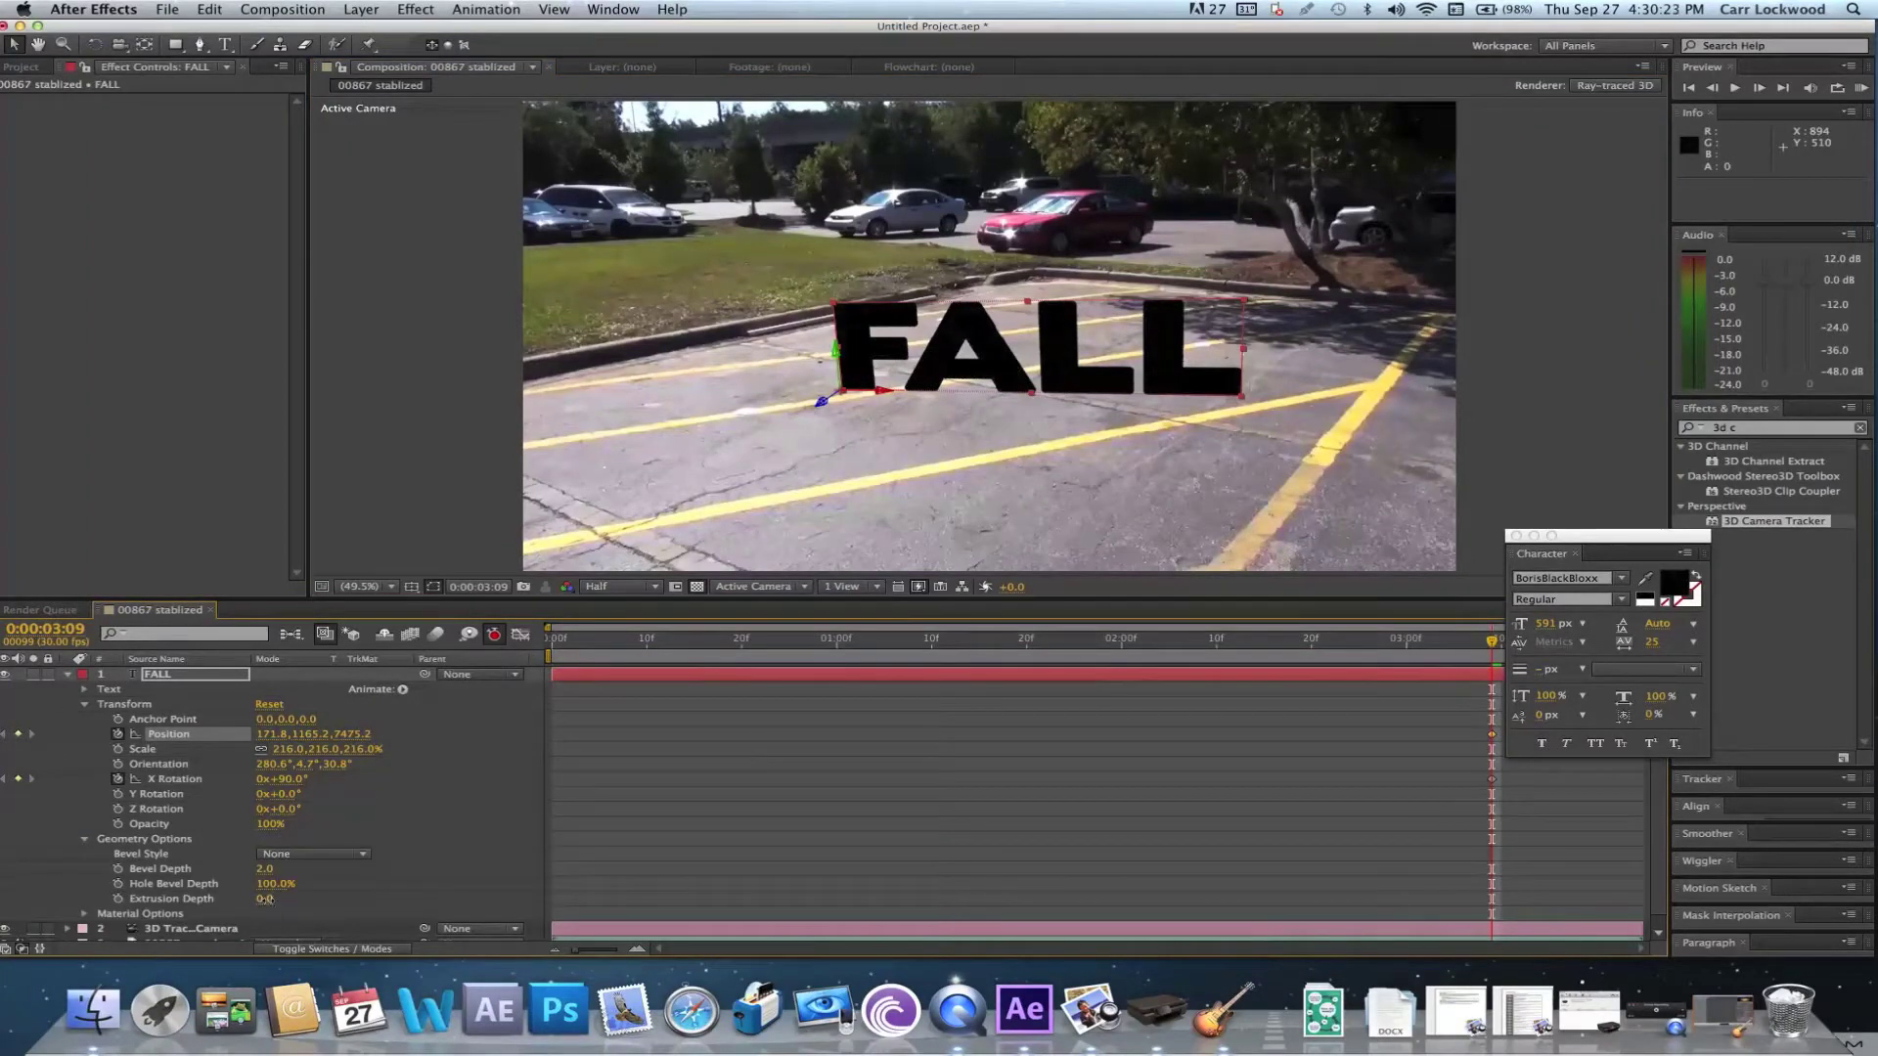
# Give the FALL text an Extrusion Depth of 220 and a white fill
pyautogui.moveTo(264, 898); pyautogui.dragTo(462, 880)
pyautogui.click(462, 880)
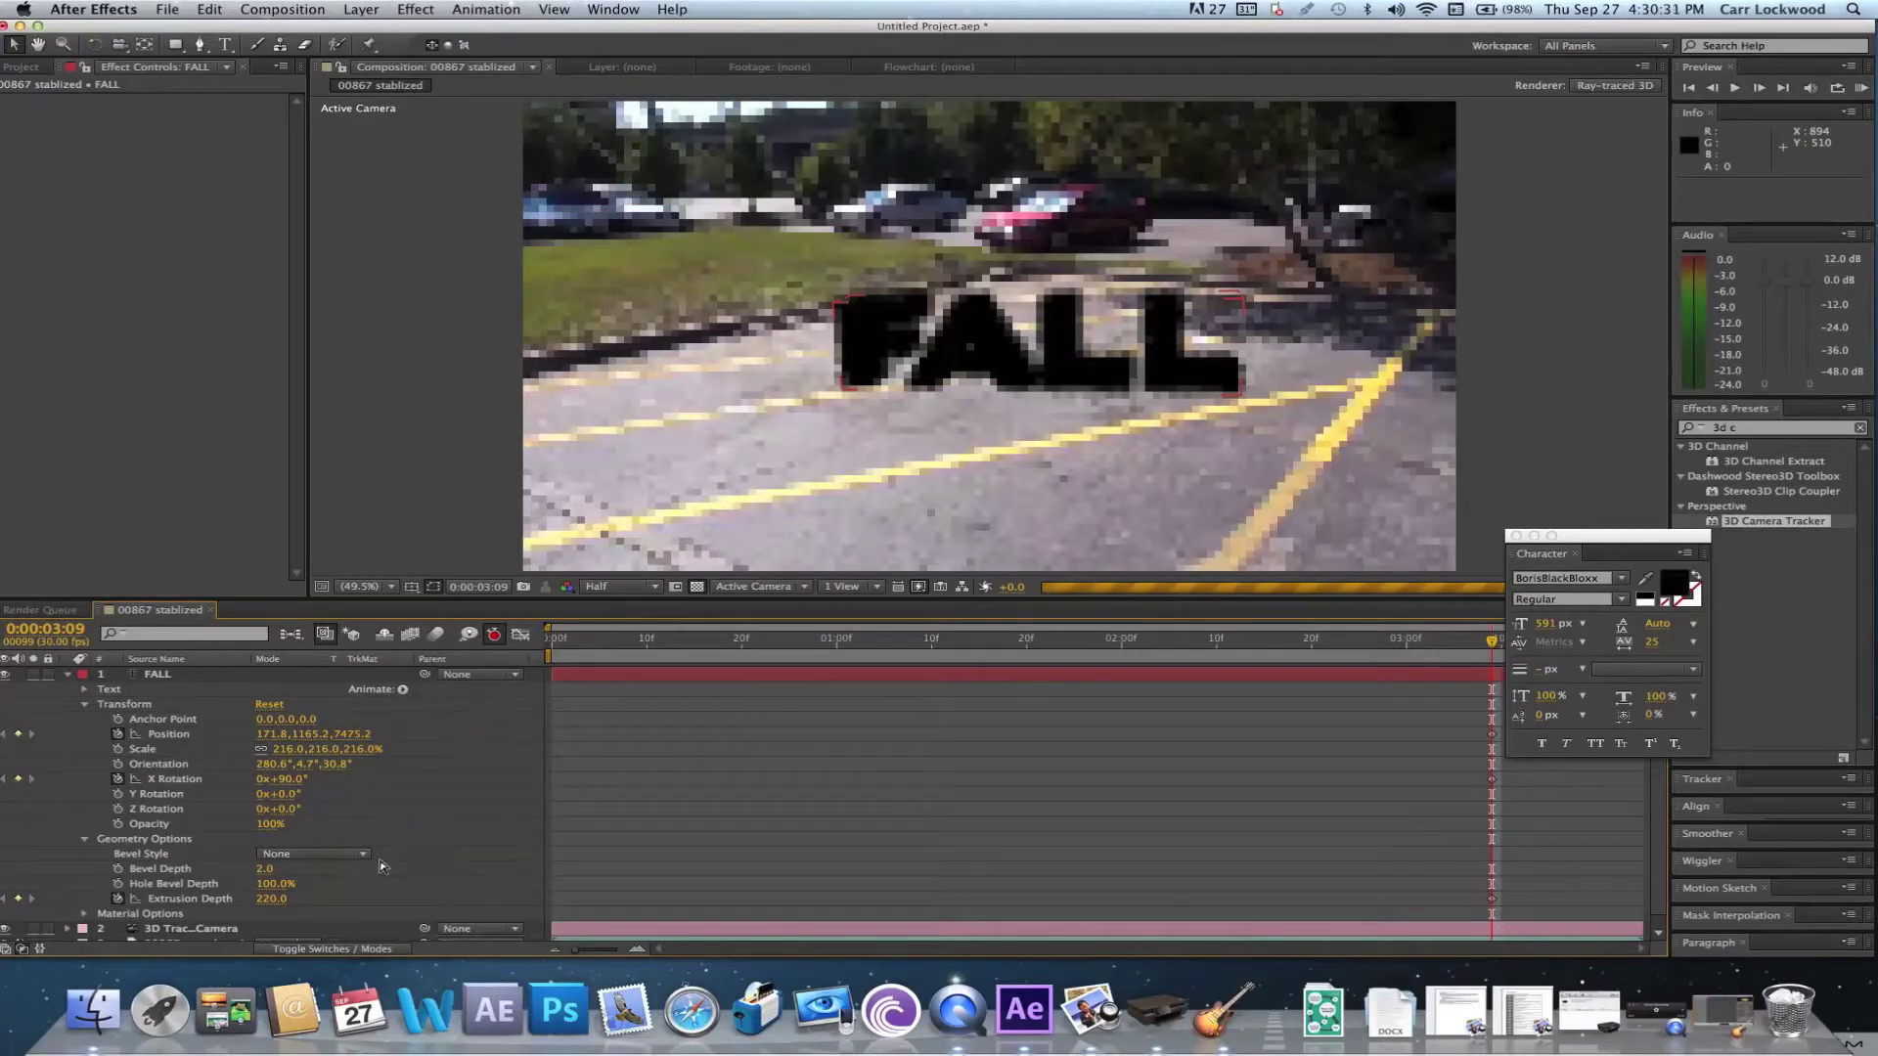
pyautogui.click(193, 679)
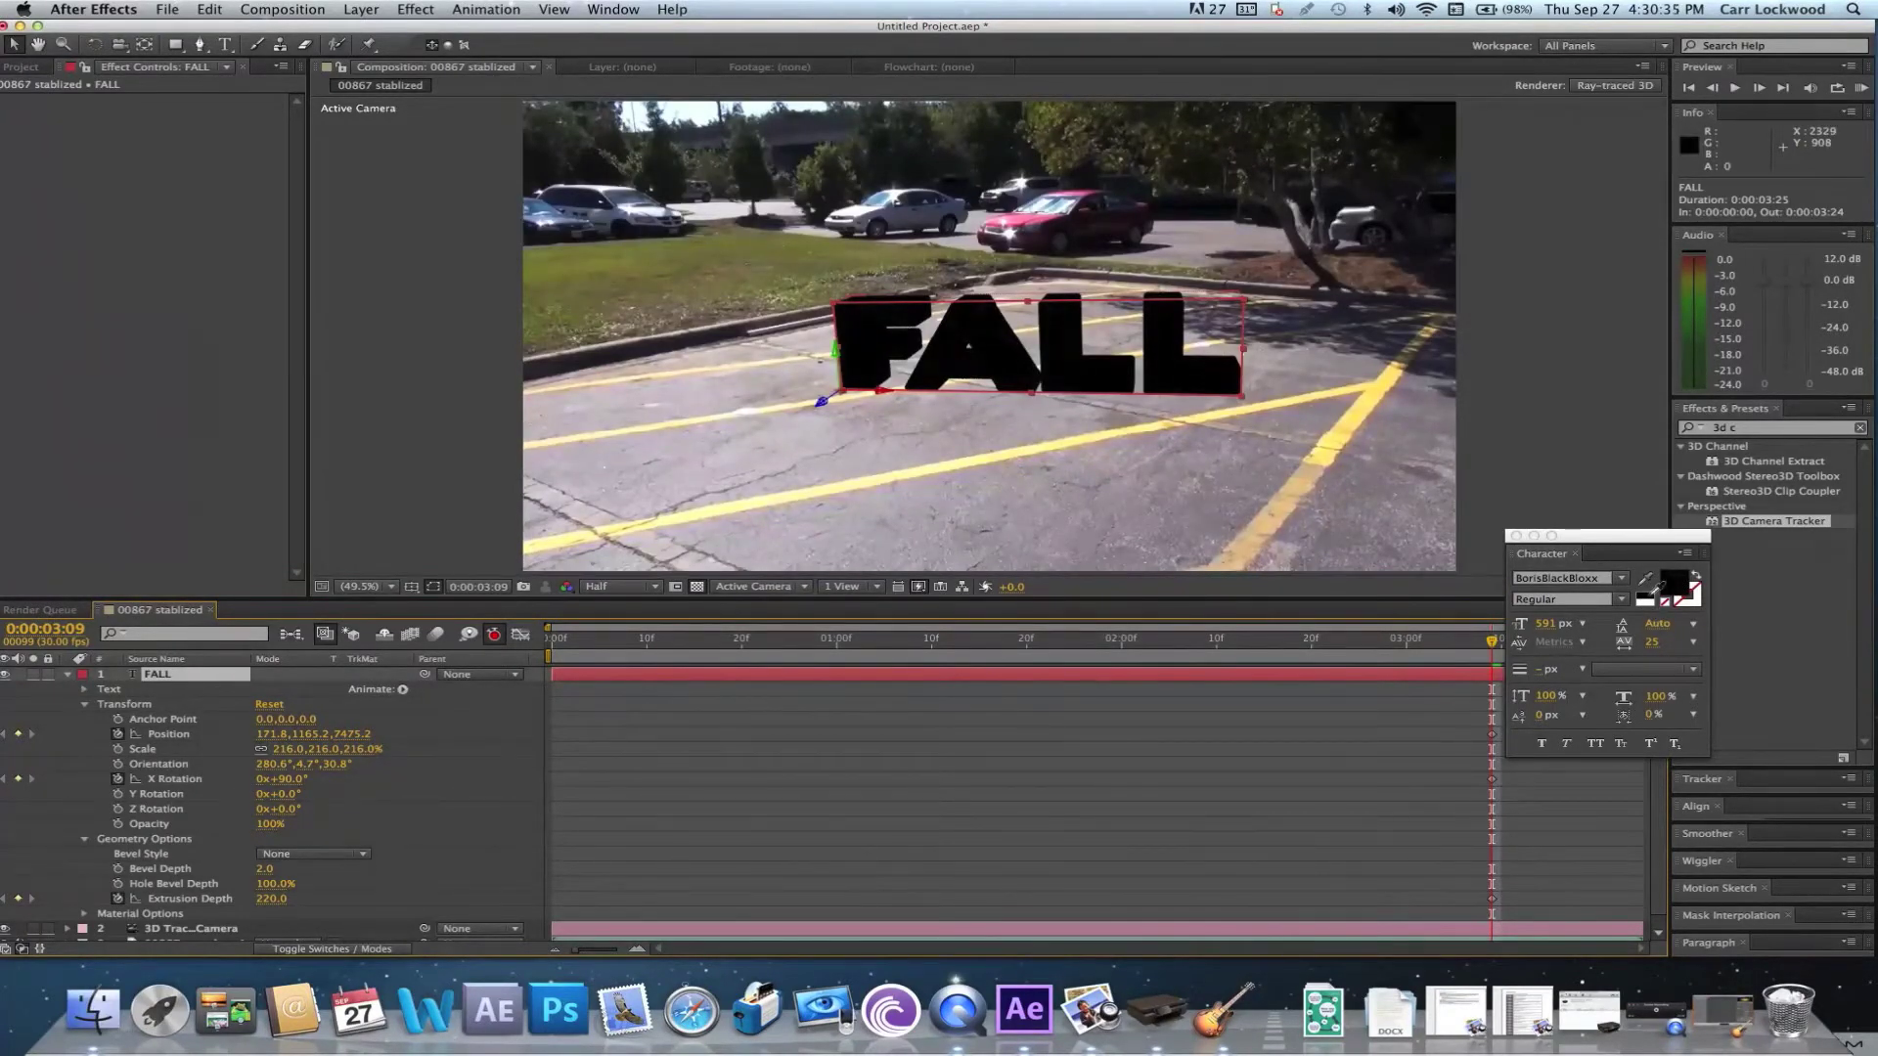
pyautogui.click(1647, 595)
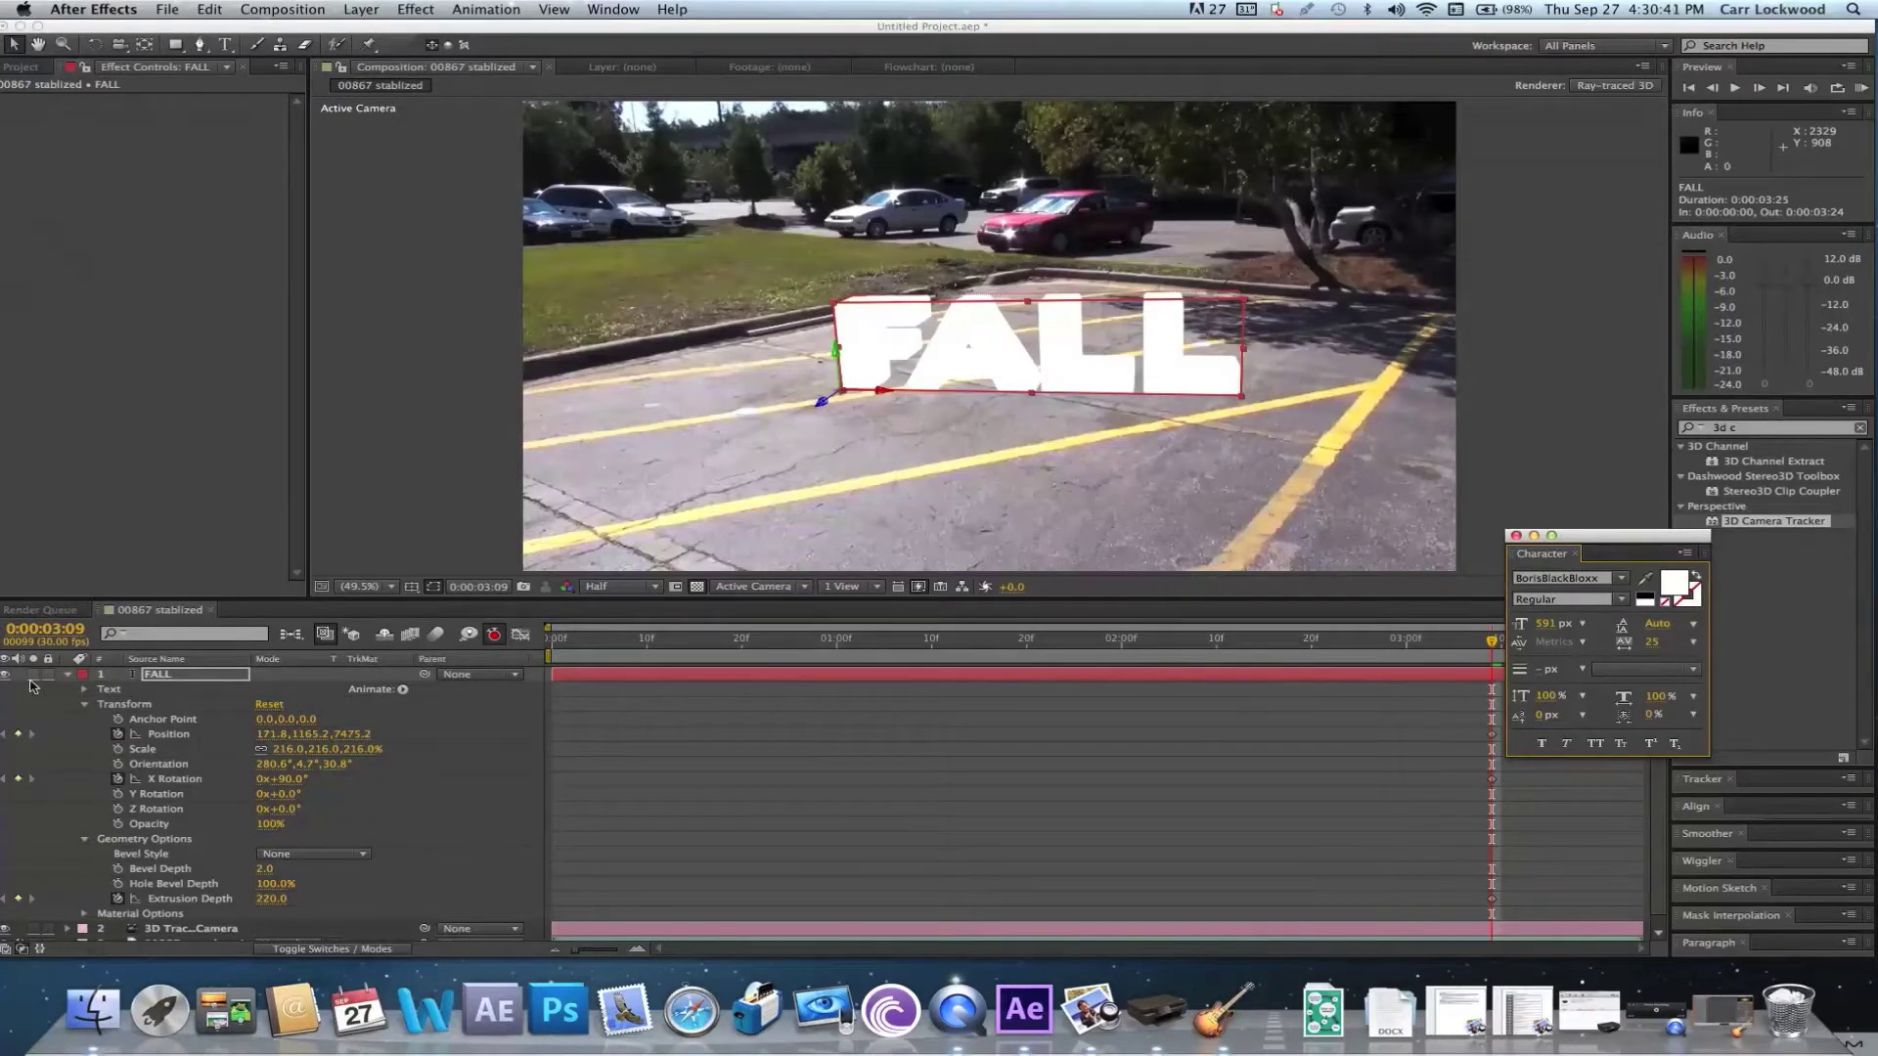
pyautogui.click(68, 682)
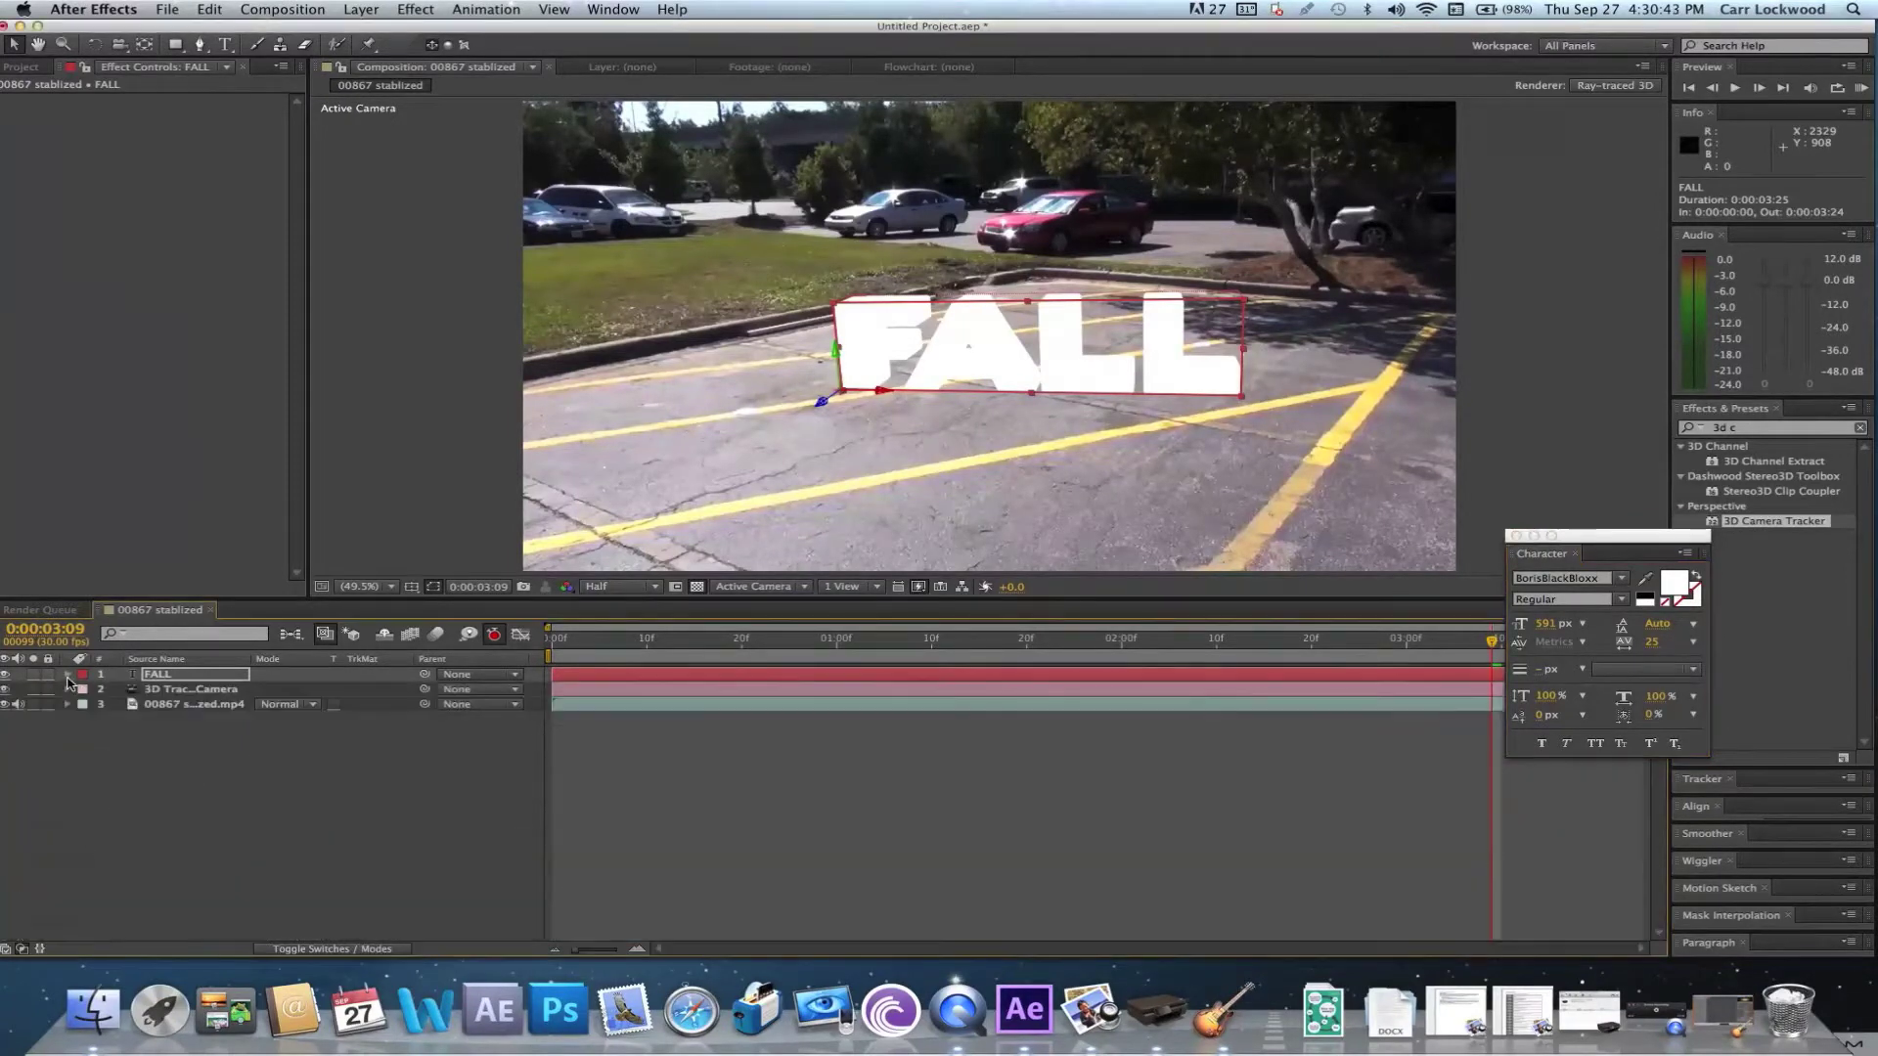
# Add a new light, Light 1, with an orange-red colour to light the extruded text
pyautogui.click(361, 9)
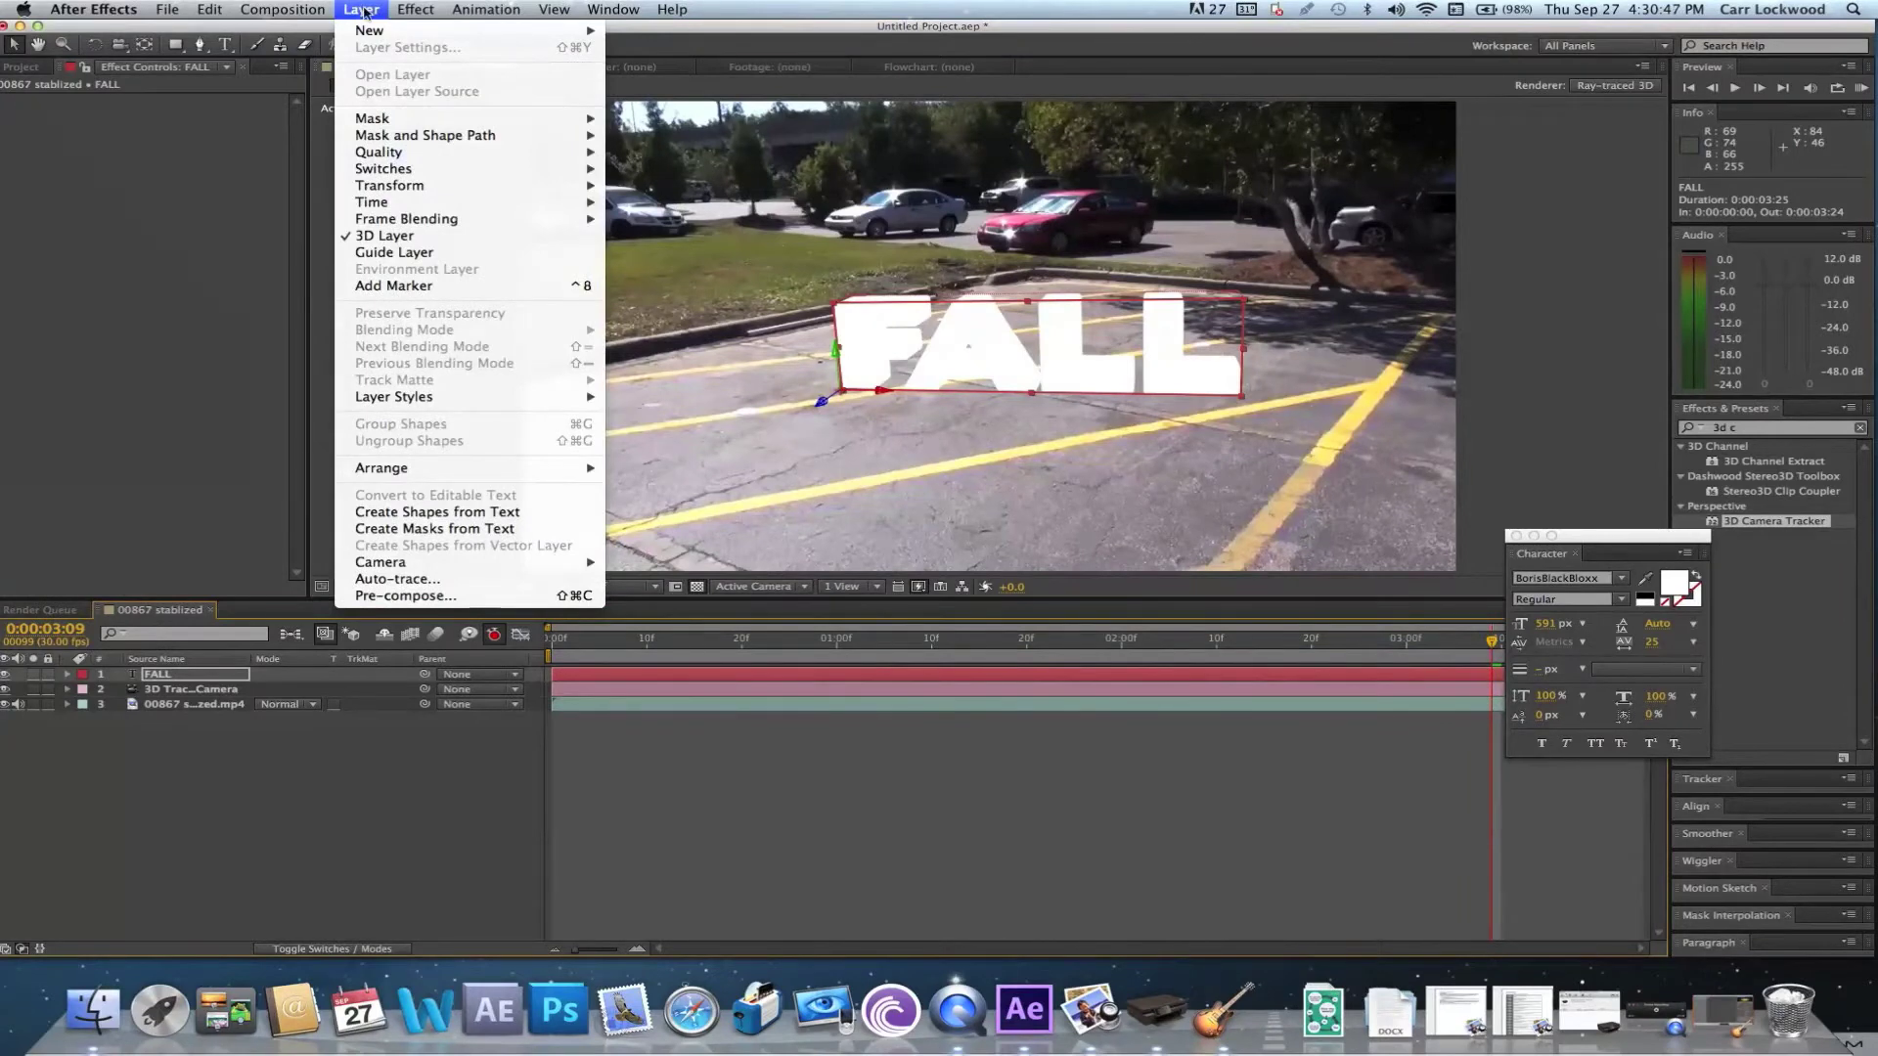
pyautogui.moveTo(375, 31)
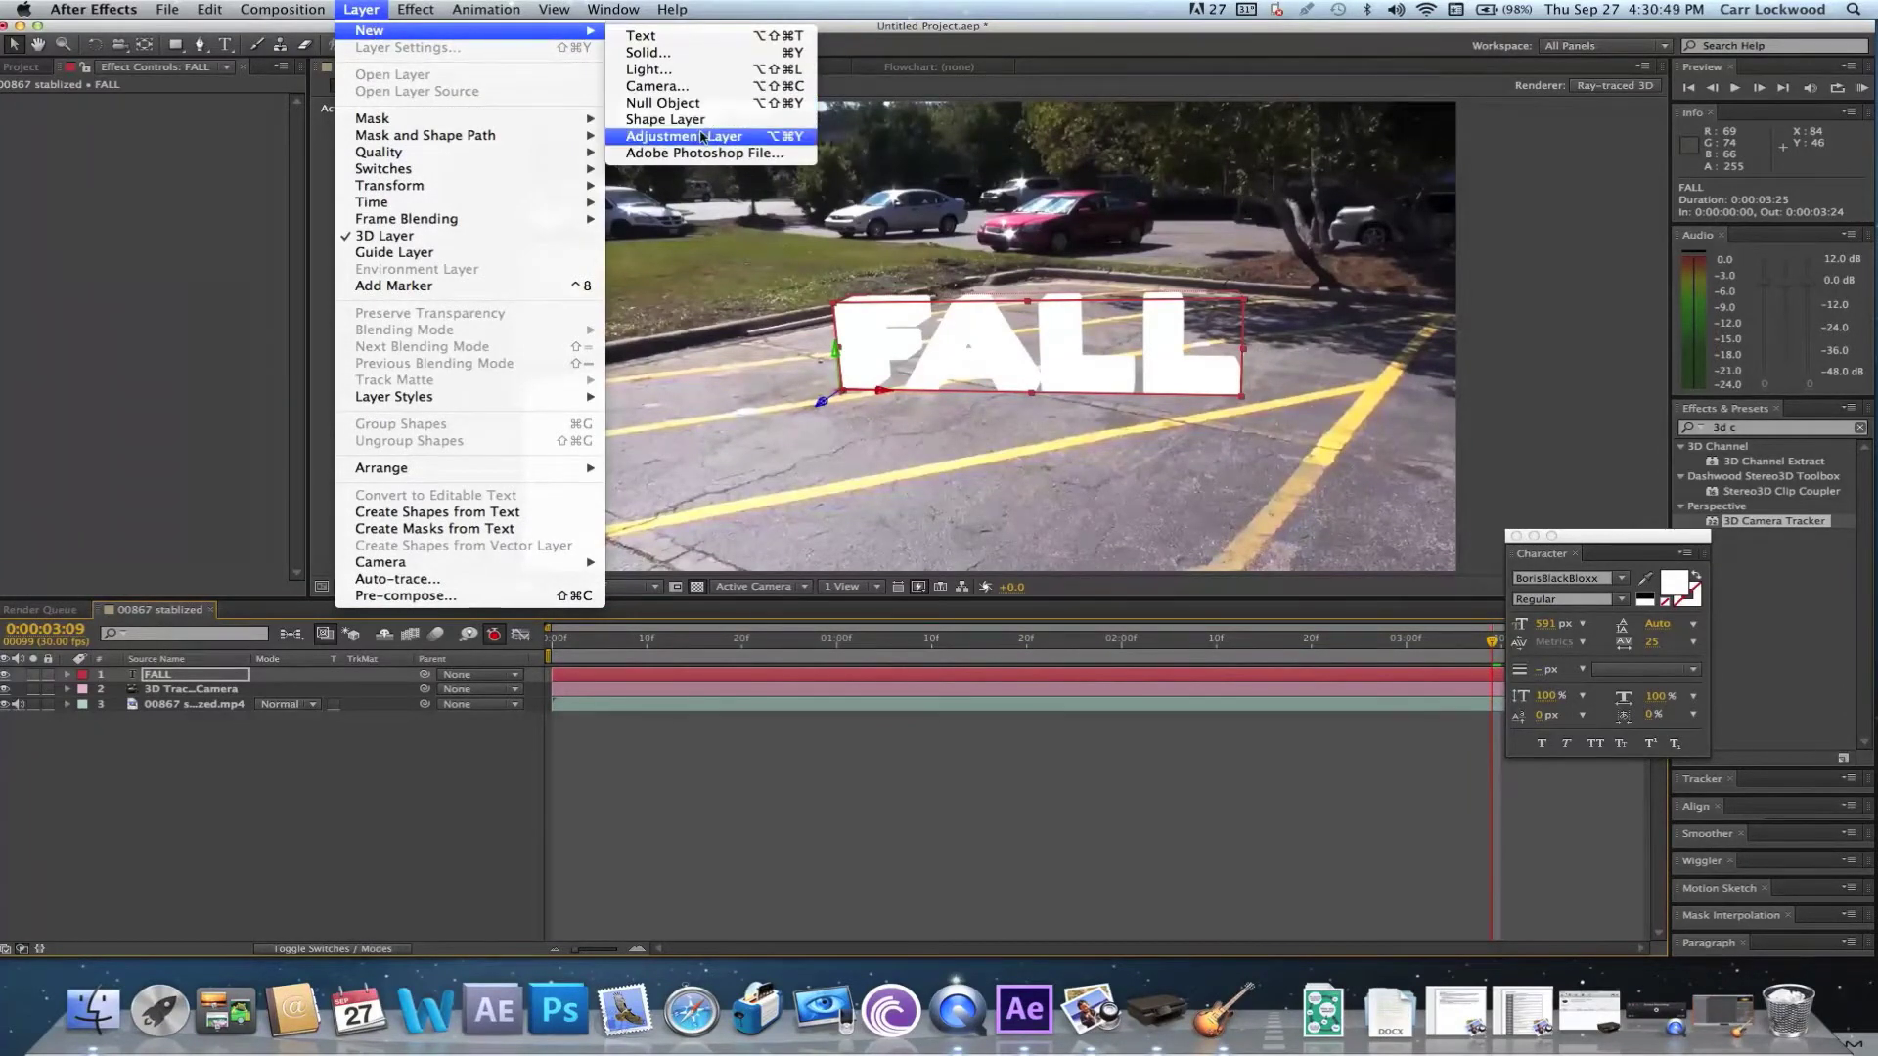
pyautogui.click(684, 69)
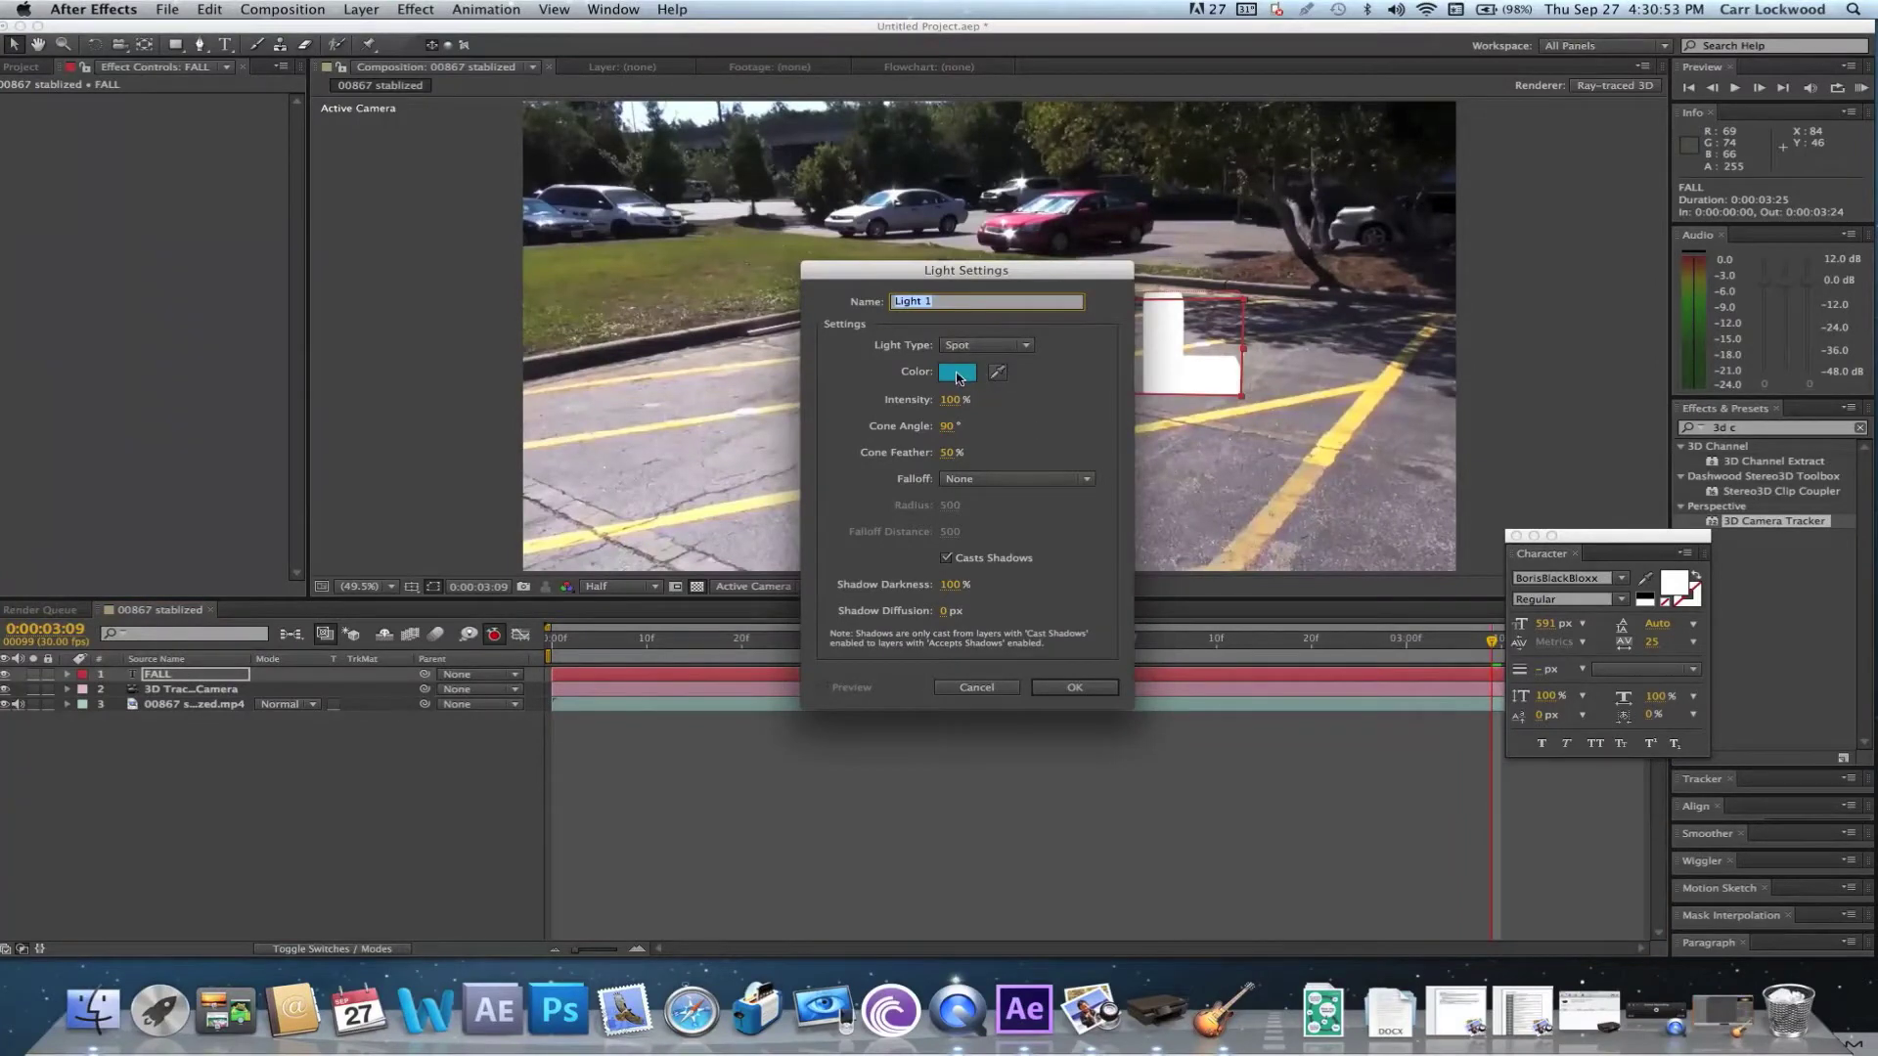
pyautogui.click(958, 379)
pyautogui.moveTo(1003, 521)
pyautogui.mouseDown()
pyautogui.moveTo(1004, 403)
pyautogui.moveTo(966, 379)
pyautogui.moveTo(973, 440)
pyautogui.mouseUp()
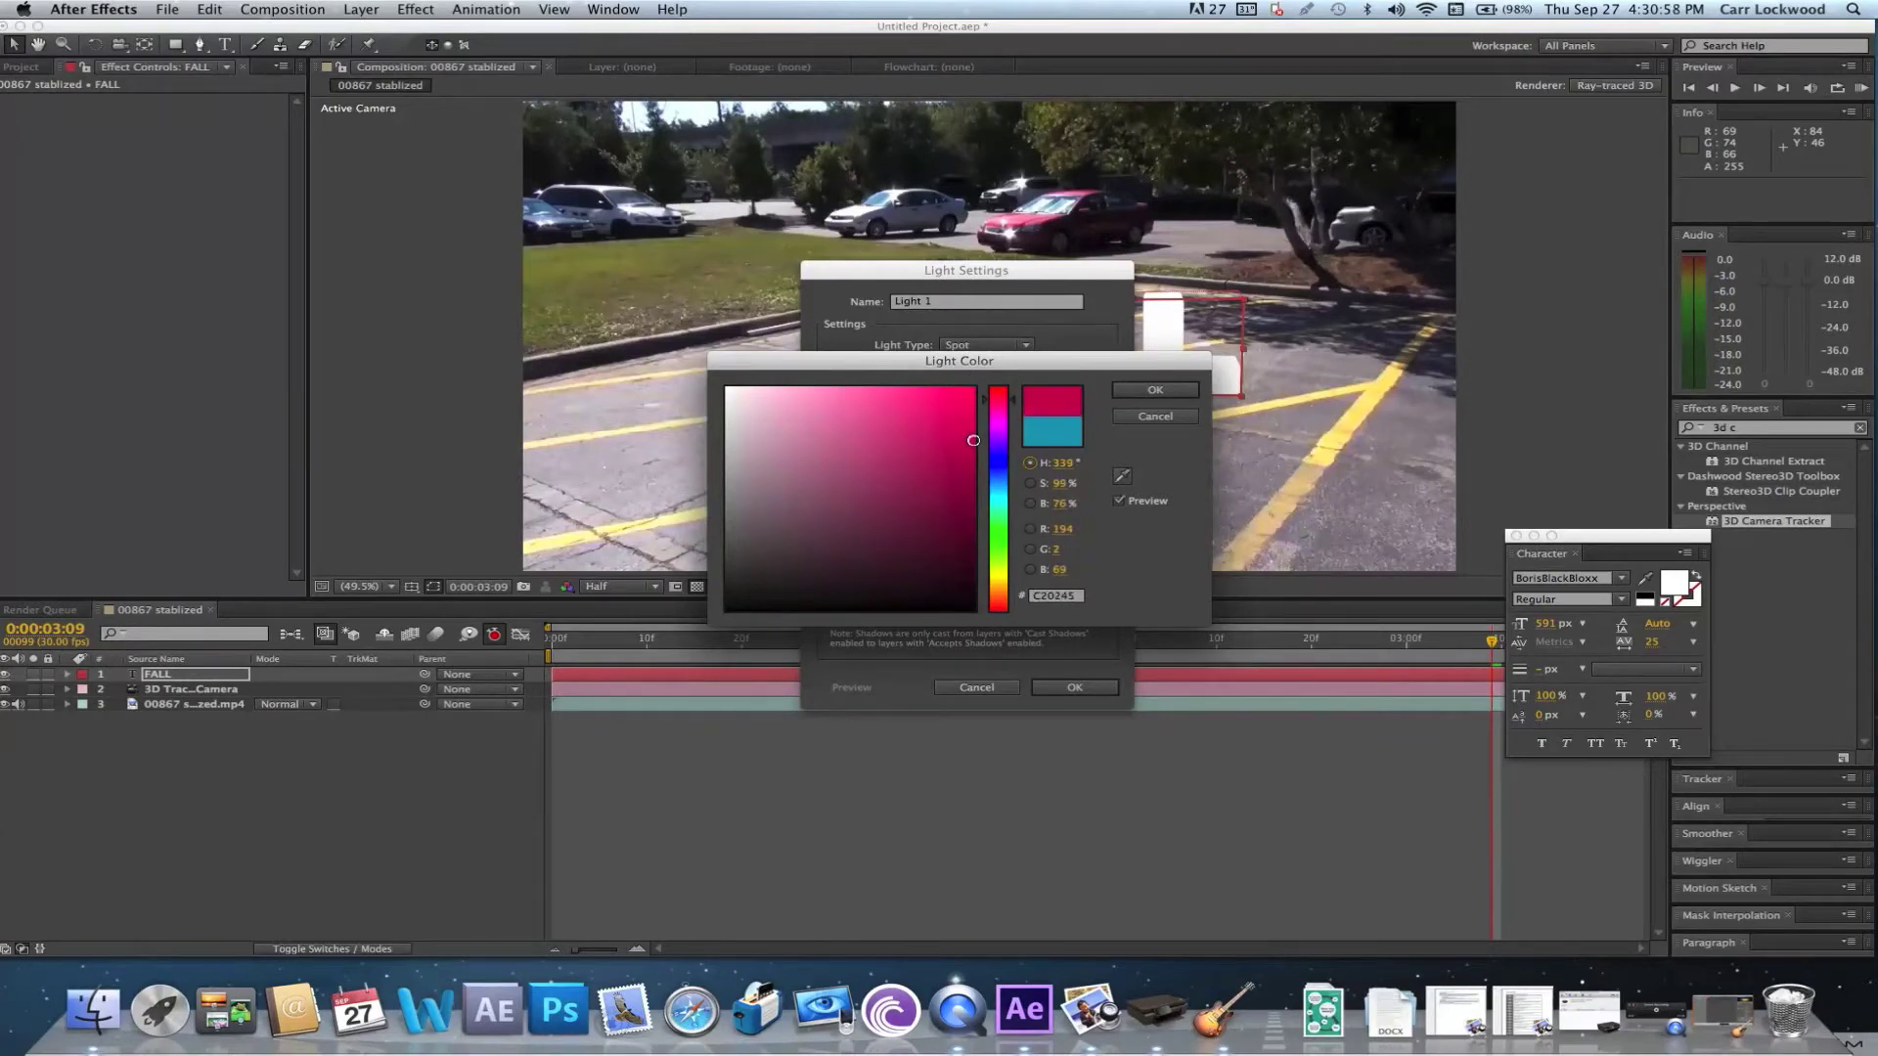
pyautogui.click(999, 599)
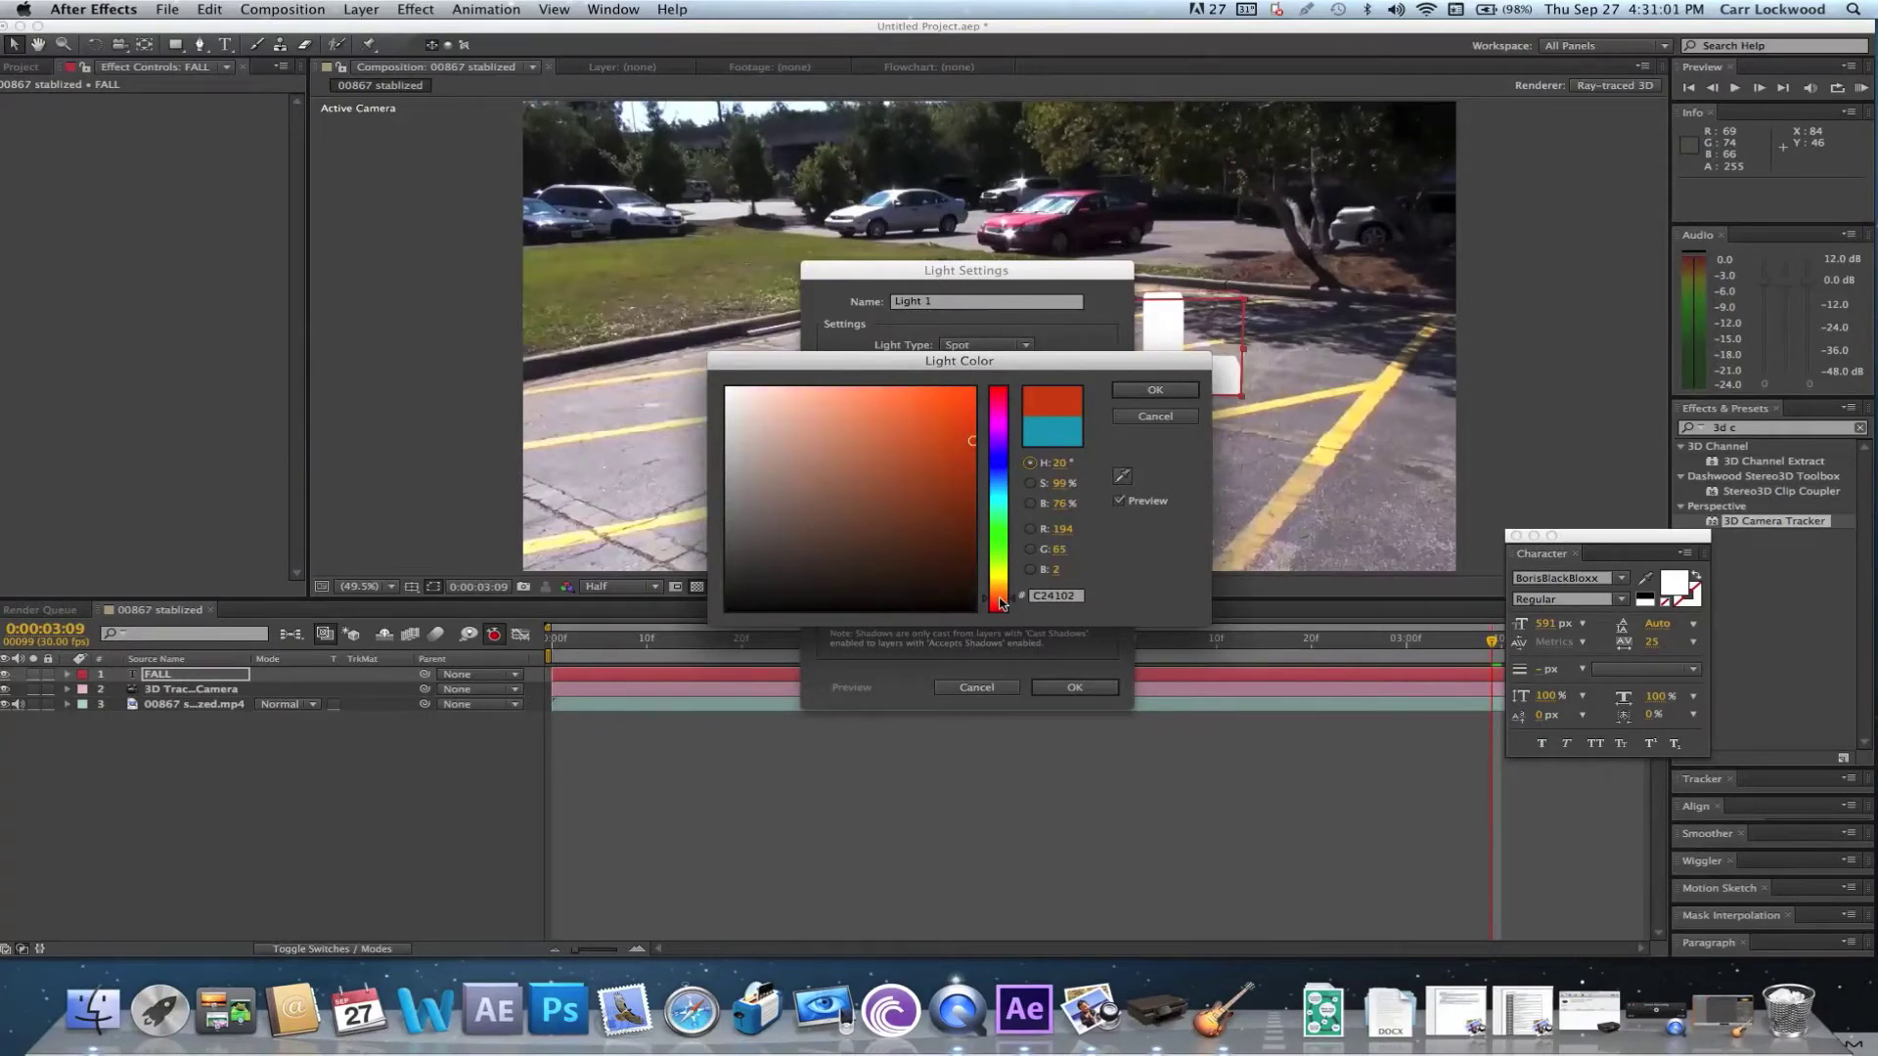
pyautogui.moveTo(1000, 600); pyautogui.dragTo(999, 605)
pyautogui.moveTo(929, 470)
pyautogui.mouseDown()
pyautogui.moveTo(937, 340)
pyautogui.moveTo(962, 344)
pyautogui.mouseUp()
pyautogui.click(1178, 392)
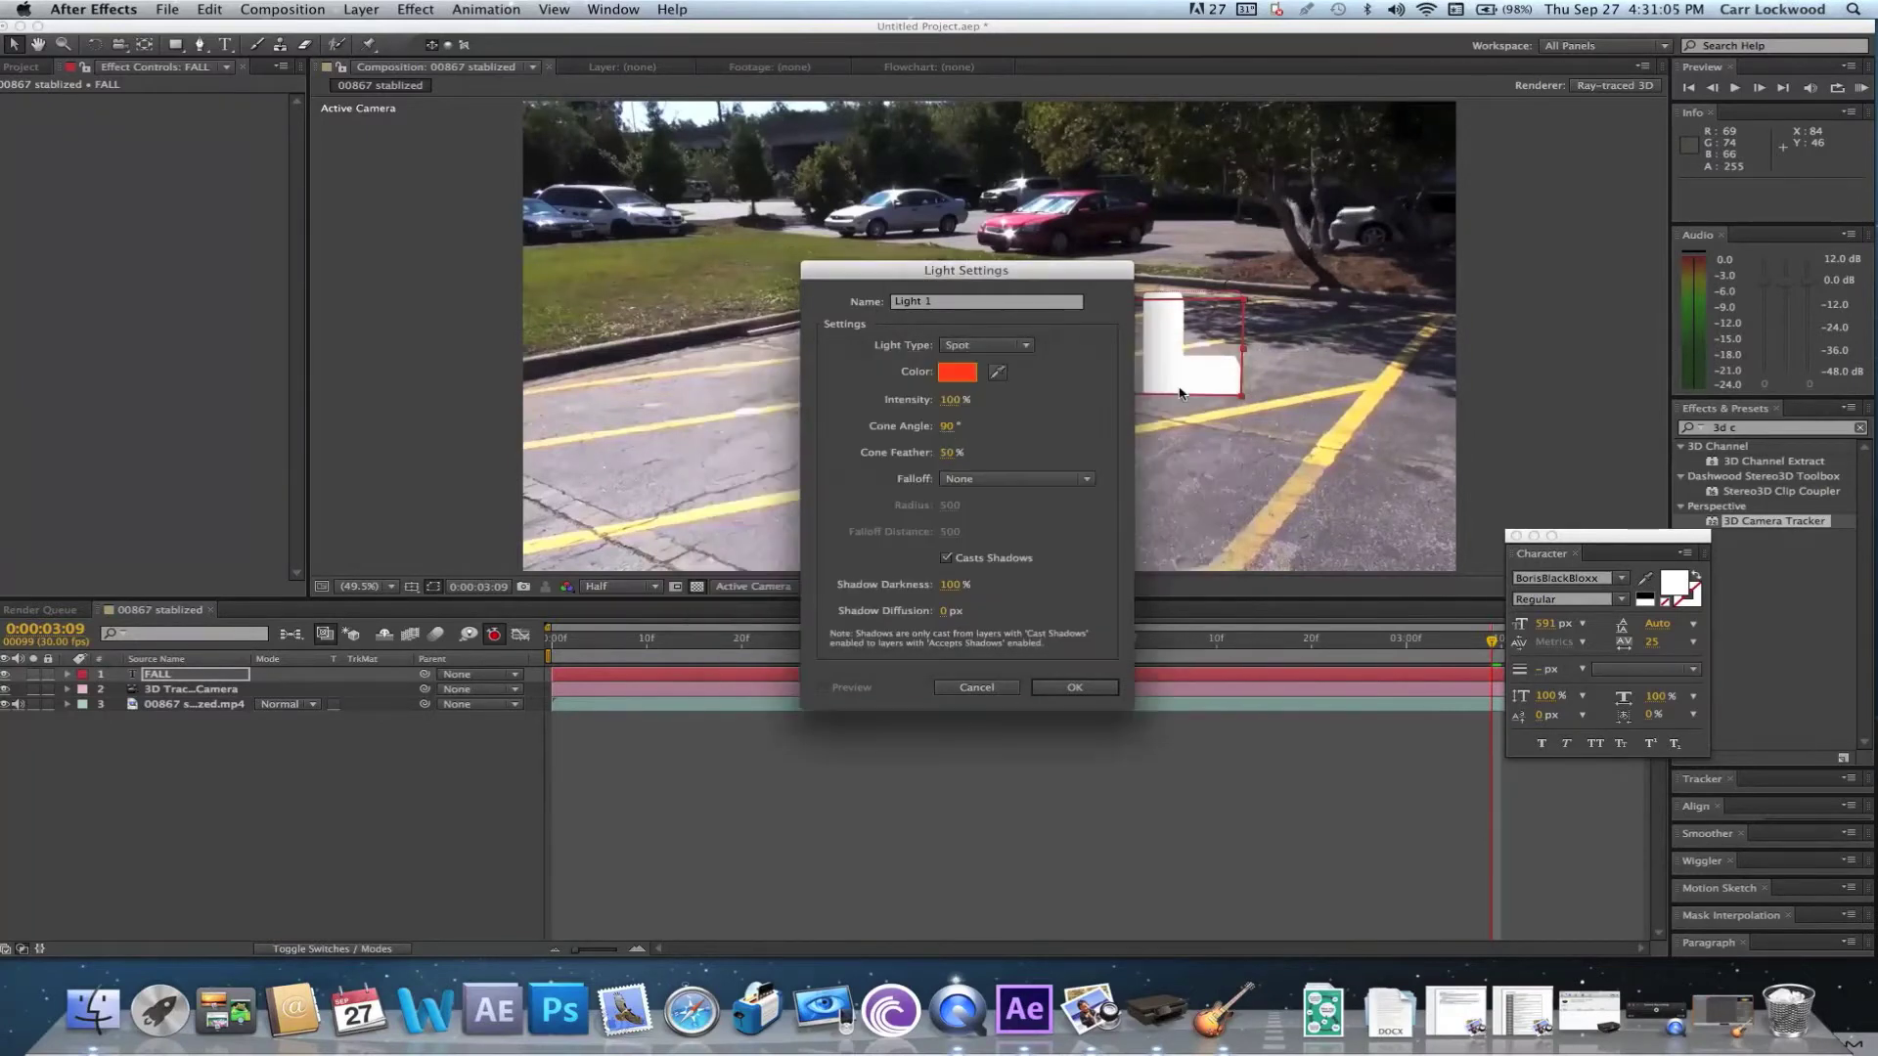
pyautogui.click(1076, 685)
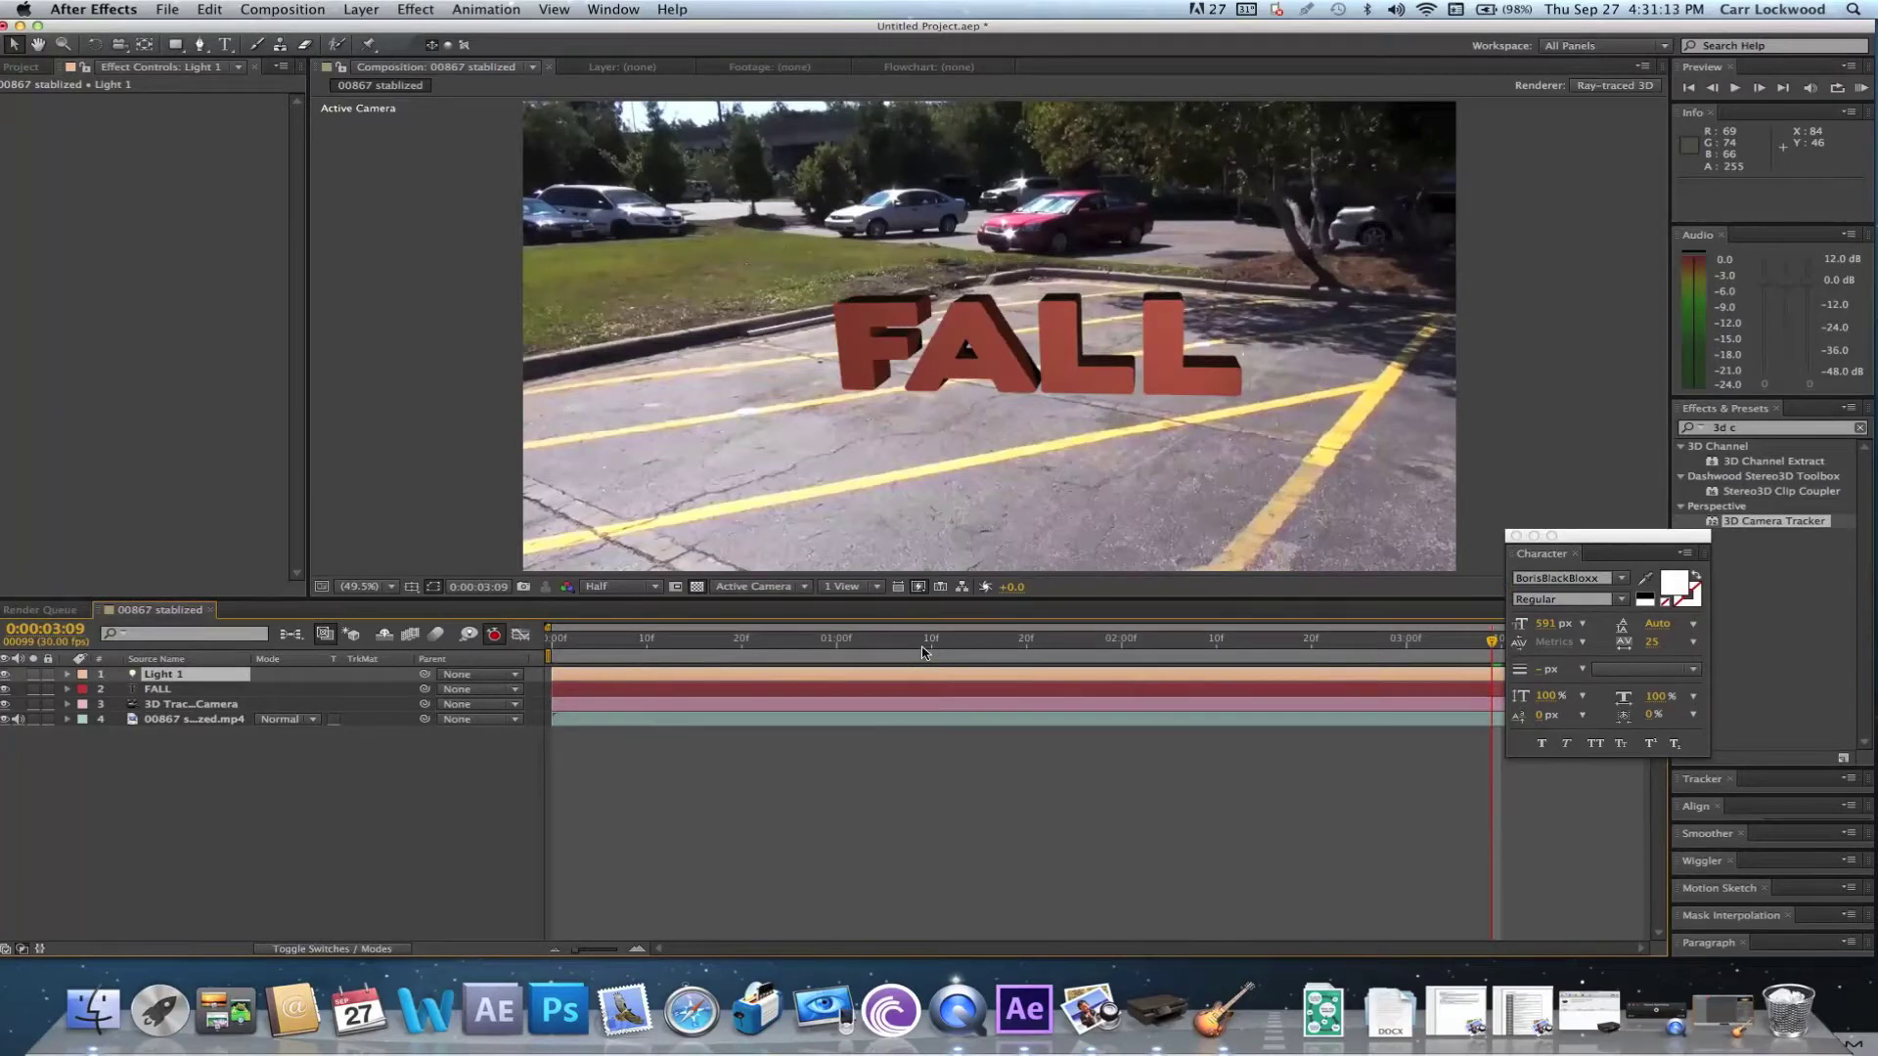
pyautogui.click(217, 720)
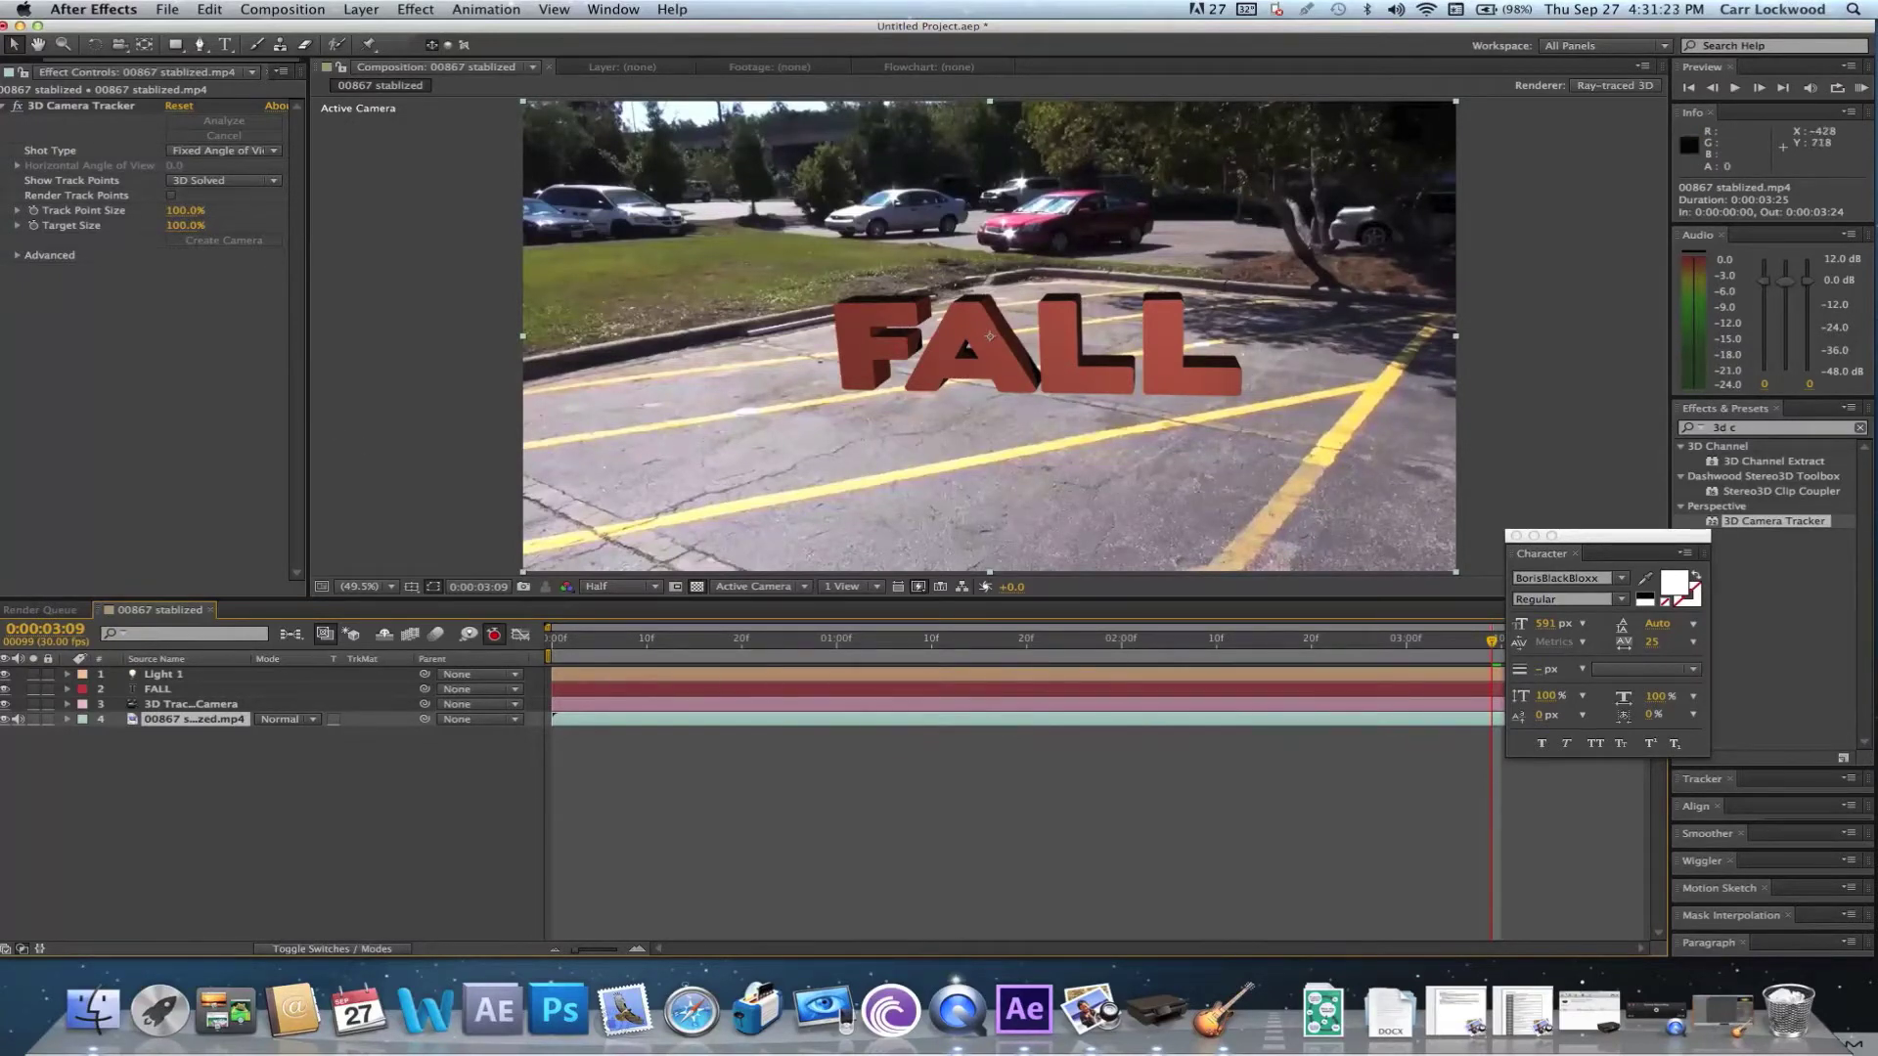
# Duplicate the tracked footage layer and make the copy an Environment Layer
pyautogui.click(209, 9)
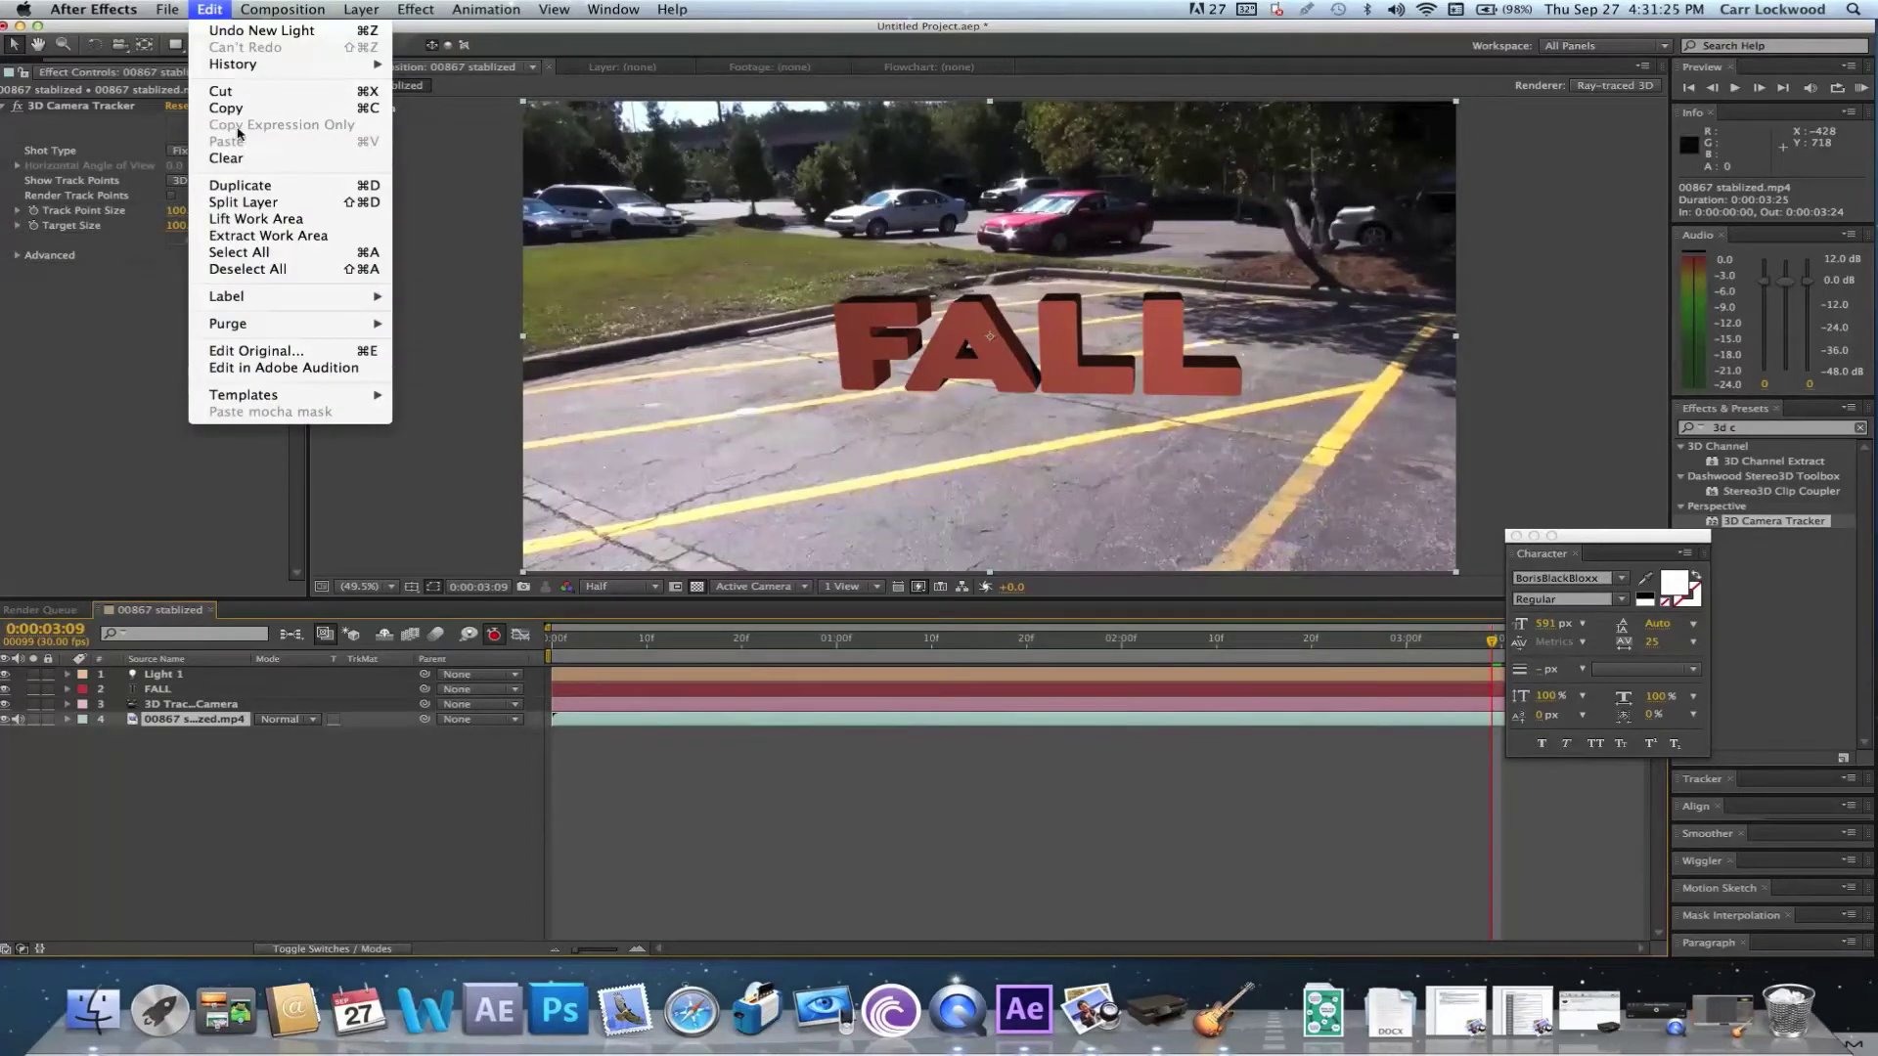
pyautogui.click(239, 185)
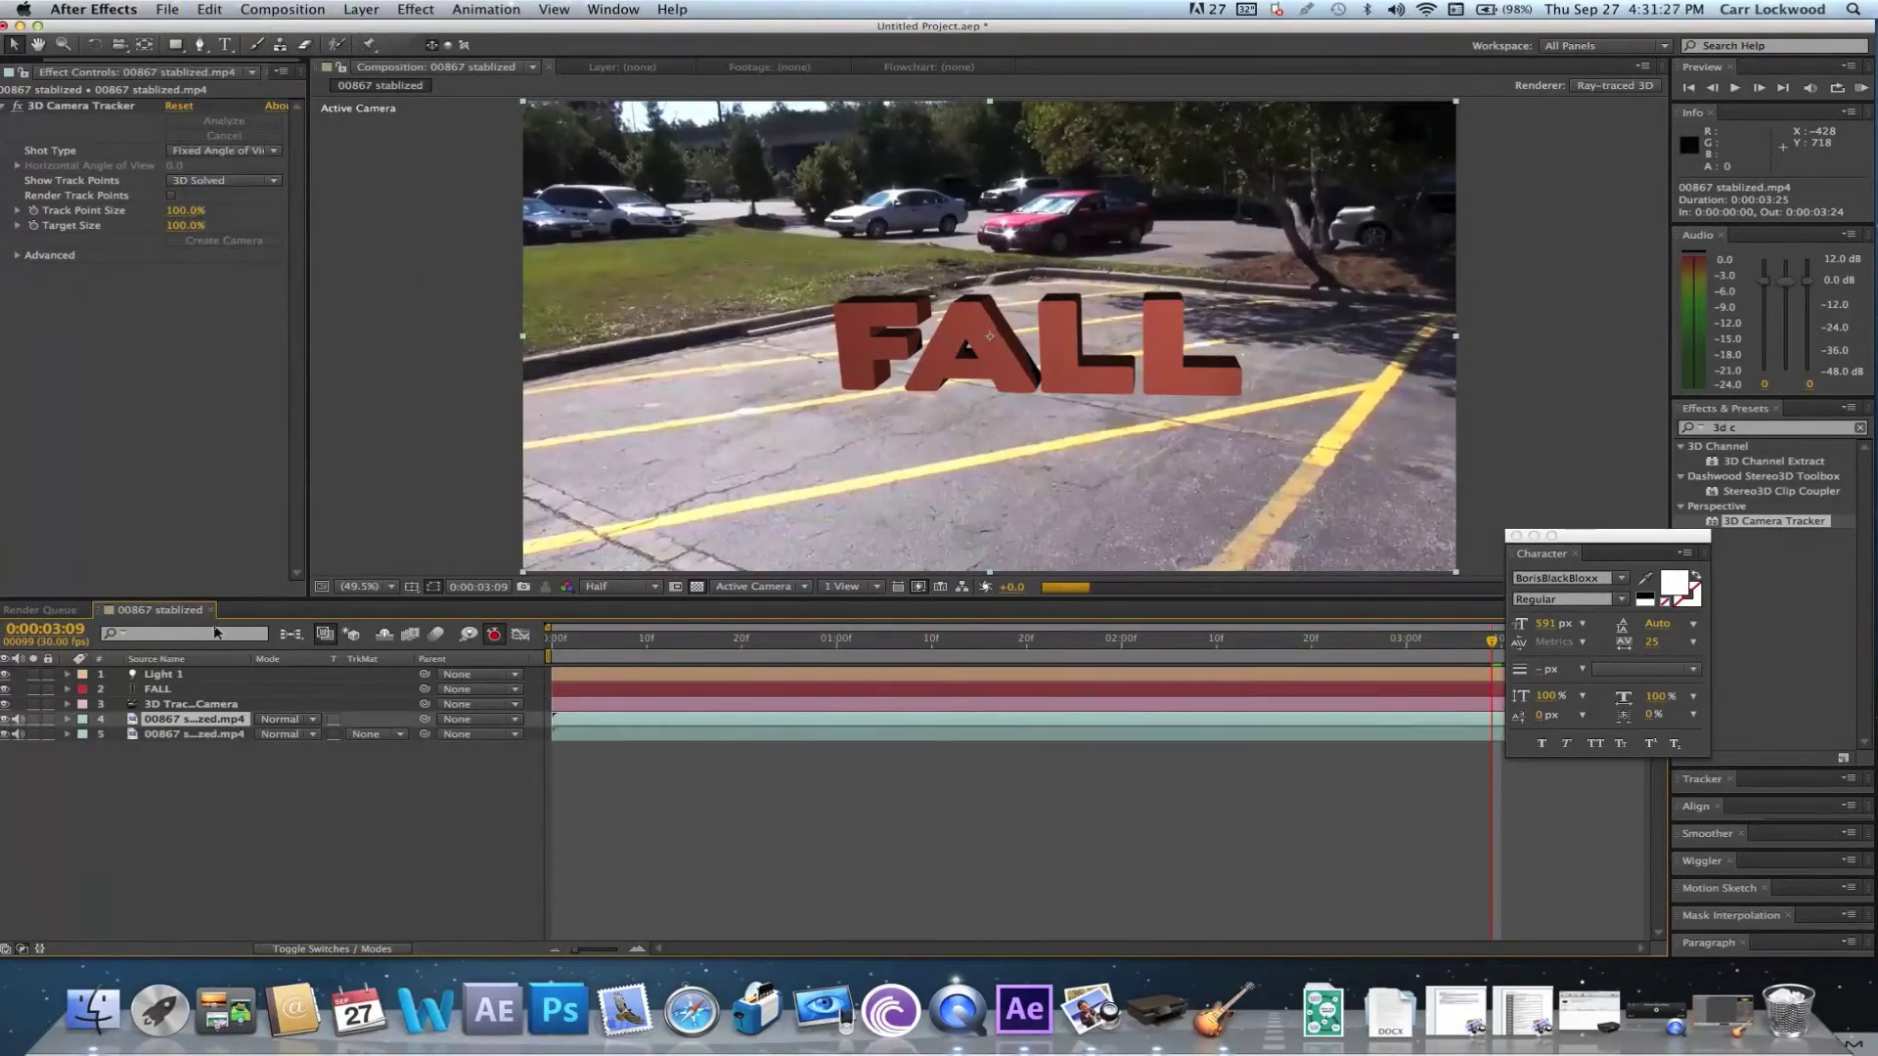
pyautogui.click(174, 724)
pyautogui.rightClick(174, 724)
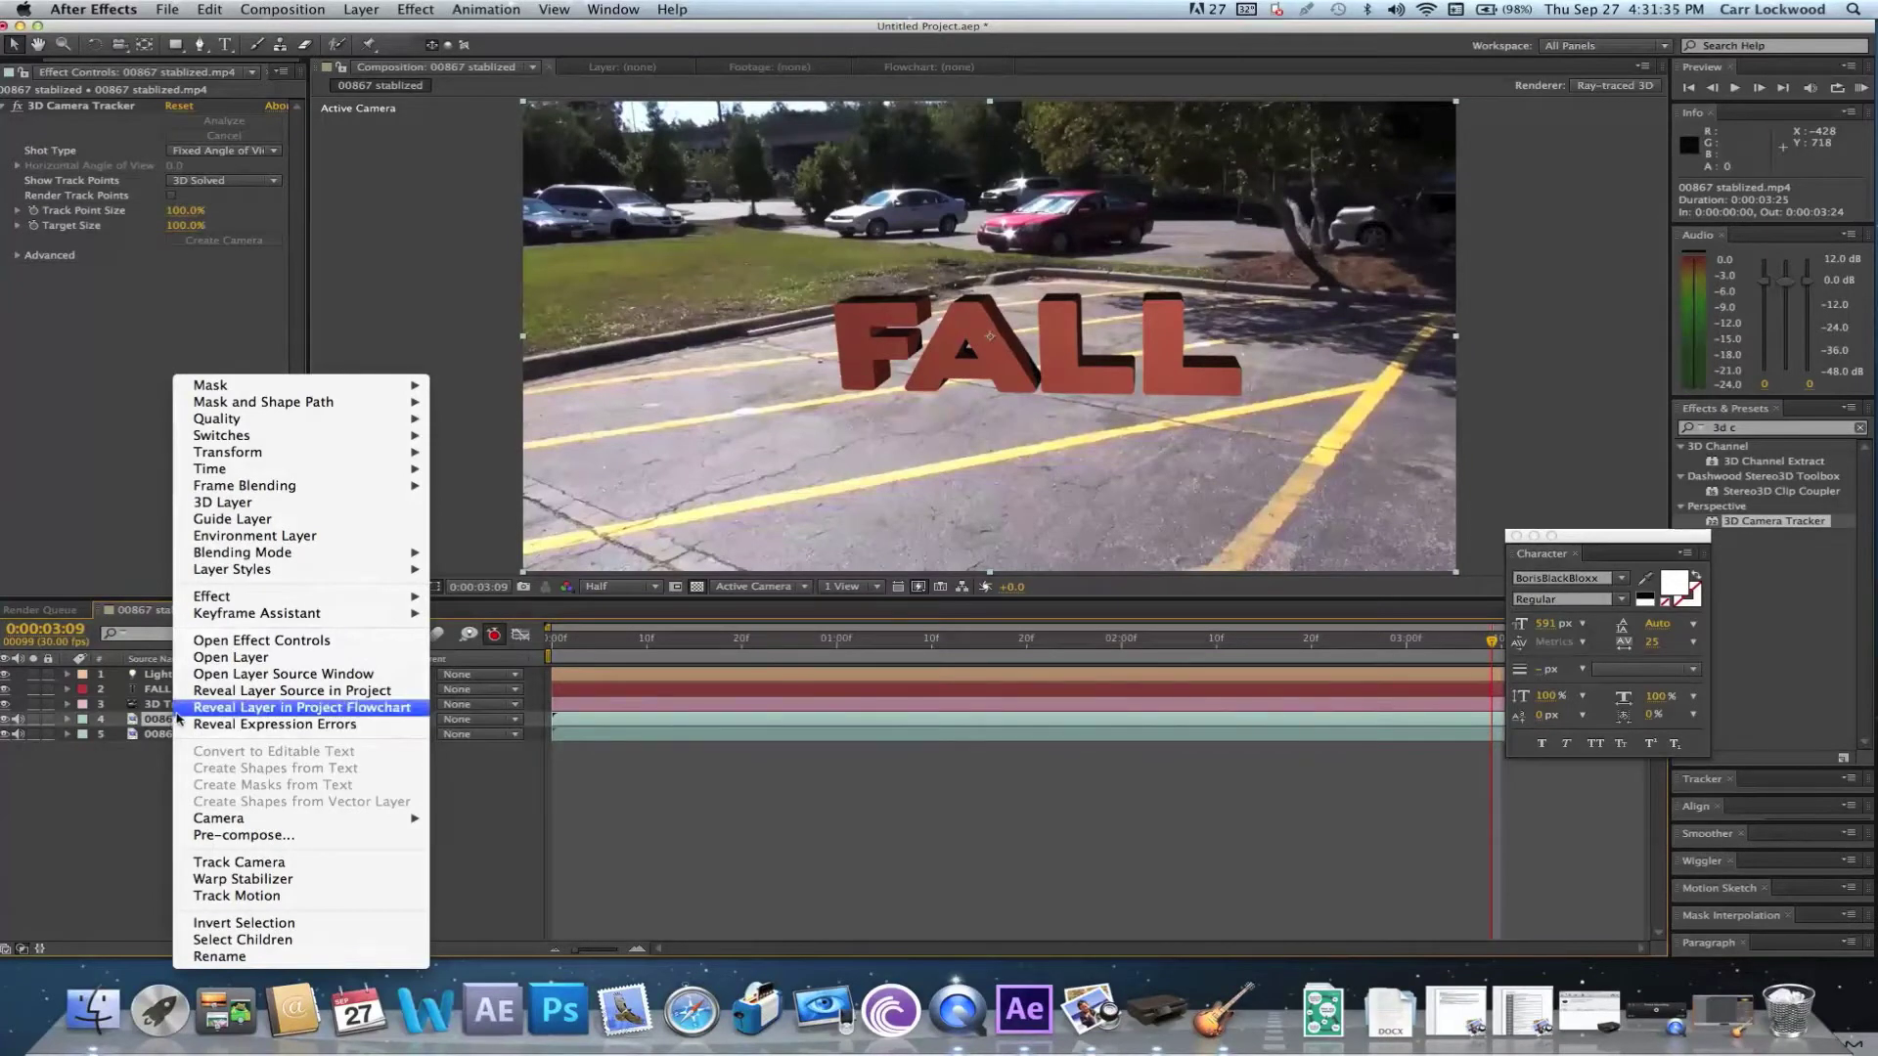
pyautogui.click(252, 537)
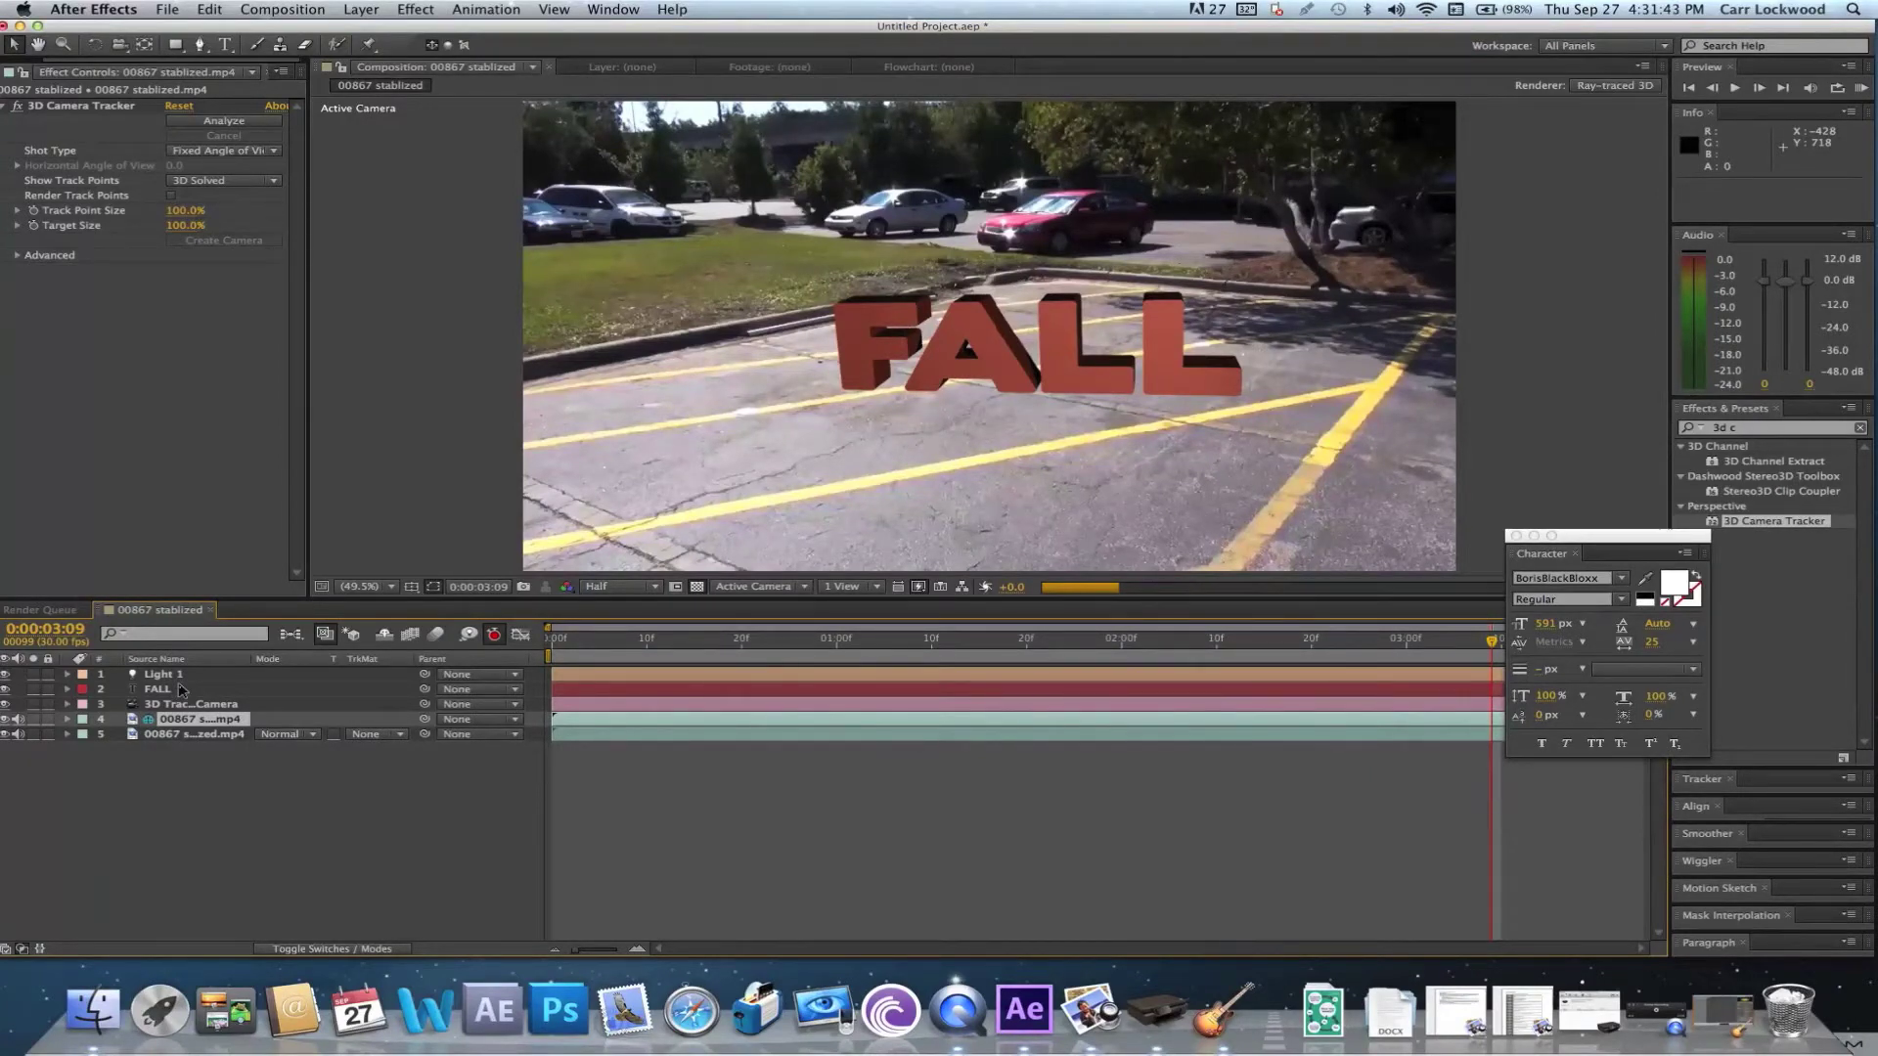
pyautogui.click(181, 690)
pyautogui.click(70, 698)
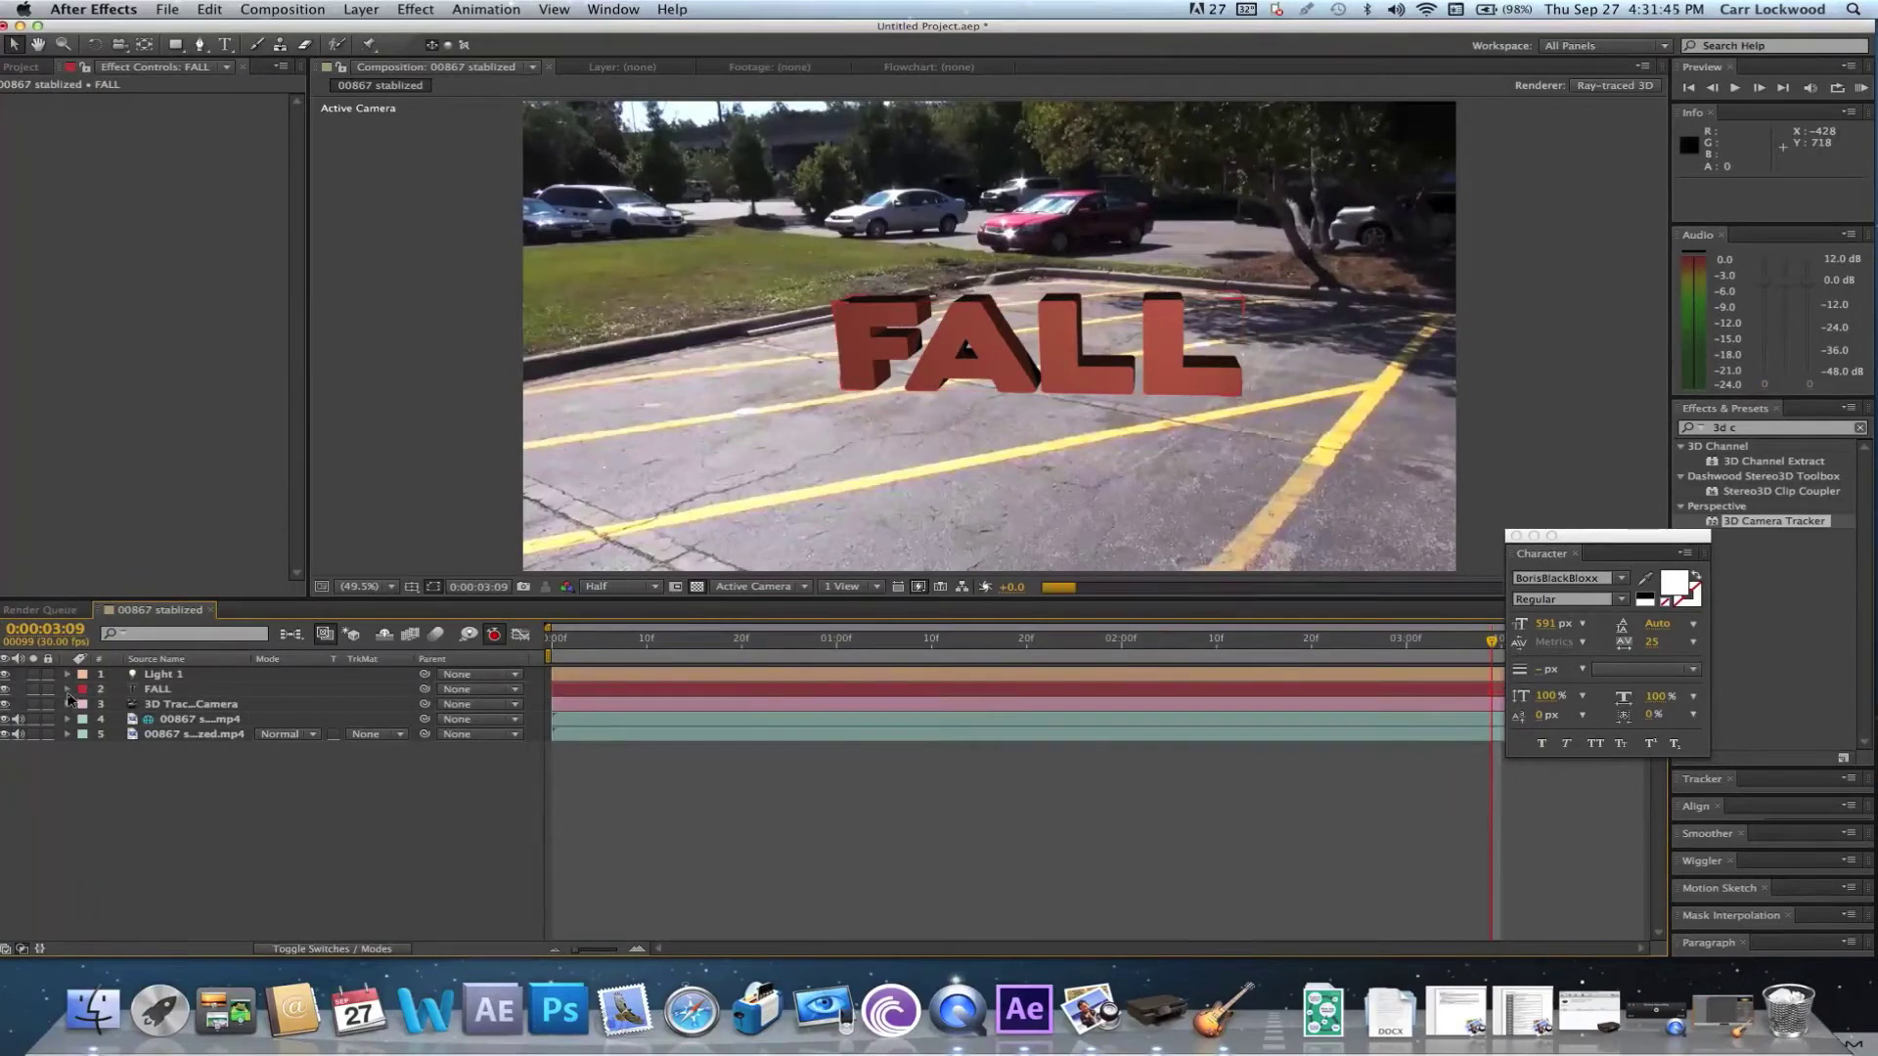
pyautogui.click(67, 690)
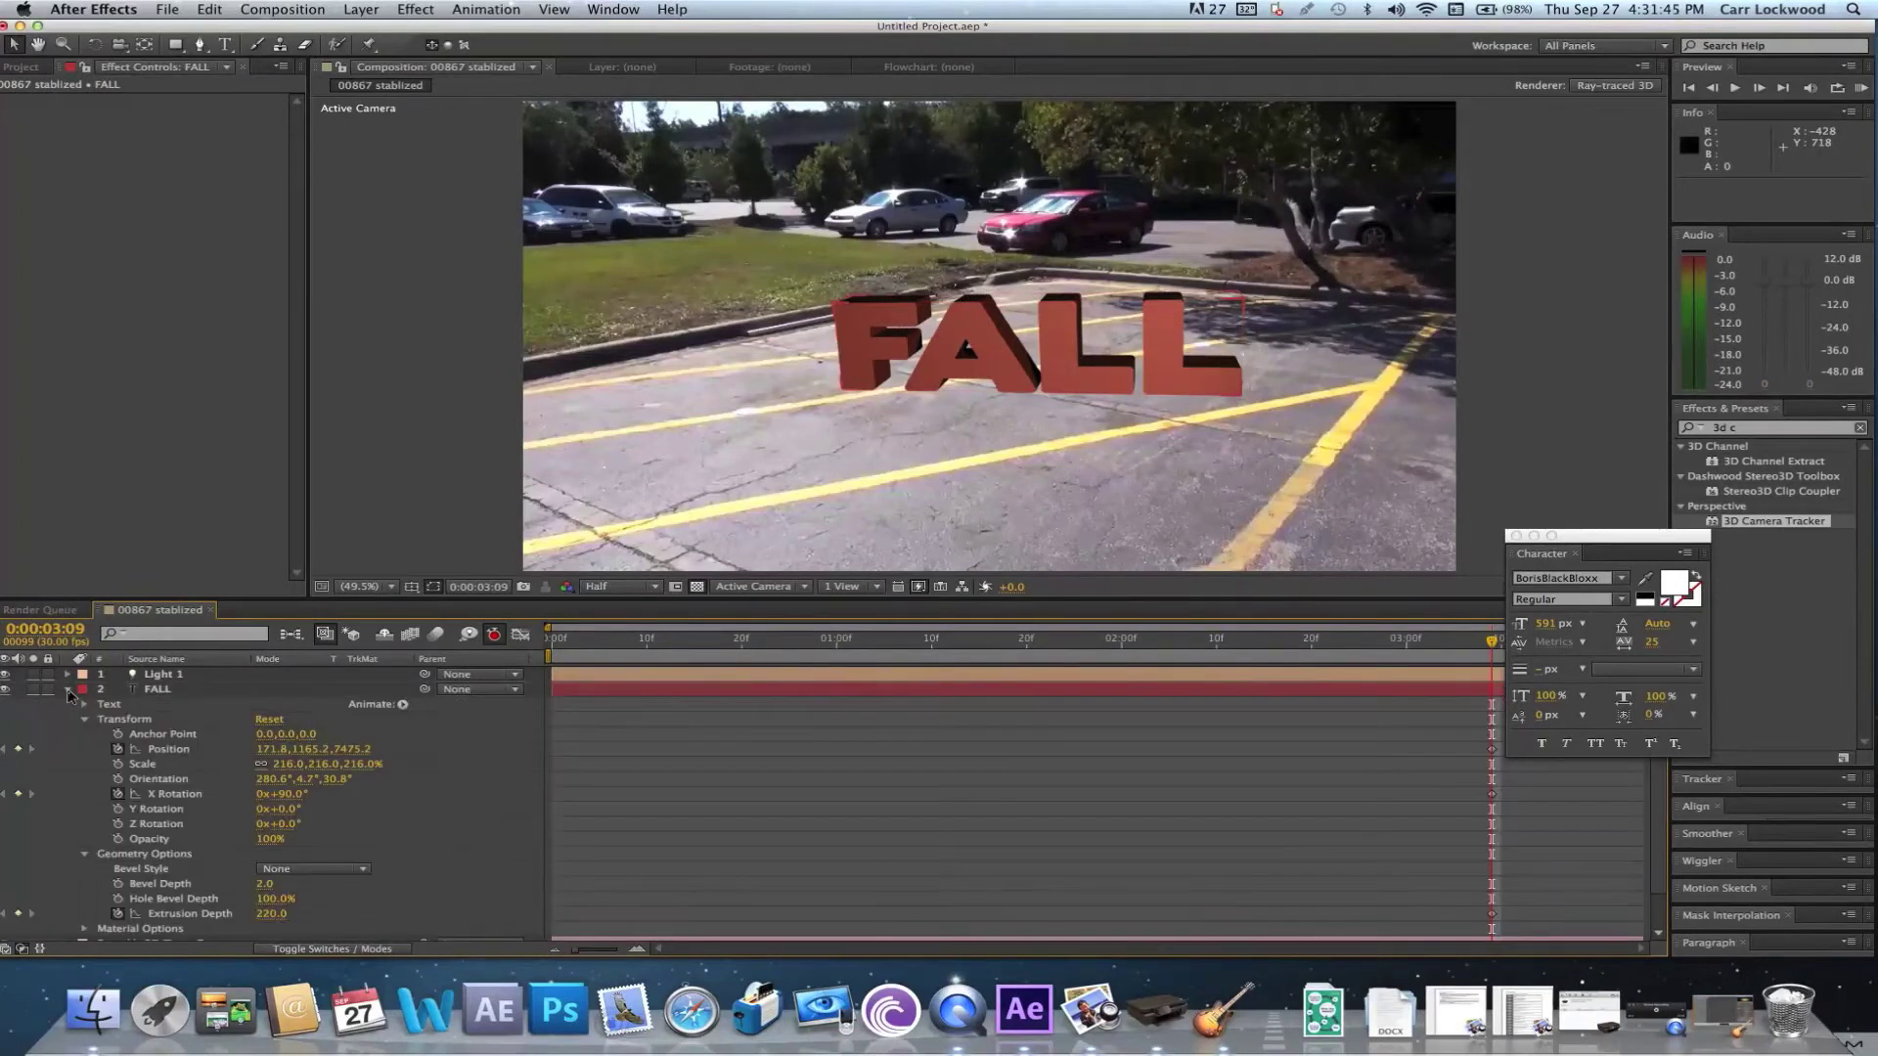
# Raise the FALL text's Reflection Intensity to 22% so it reflects the footage
pyautogui.click(86, 929)
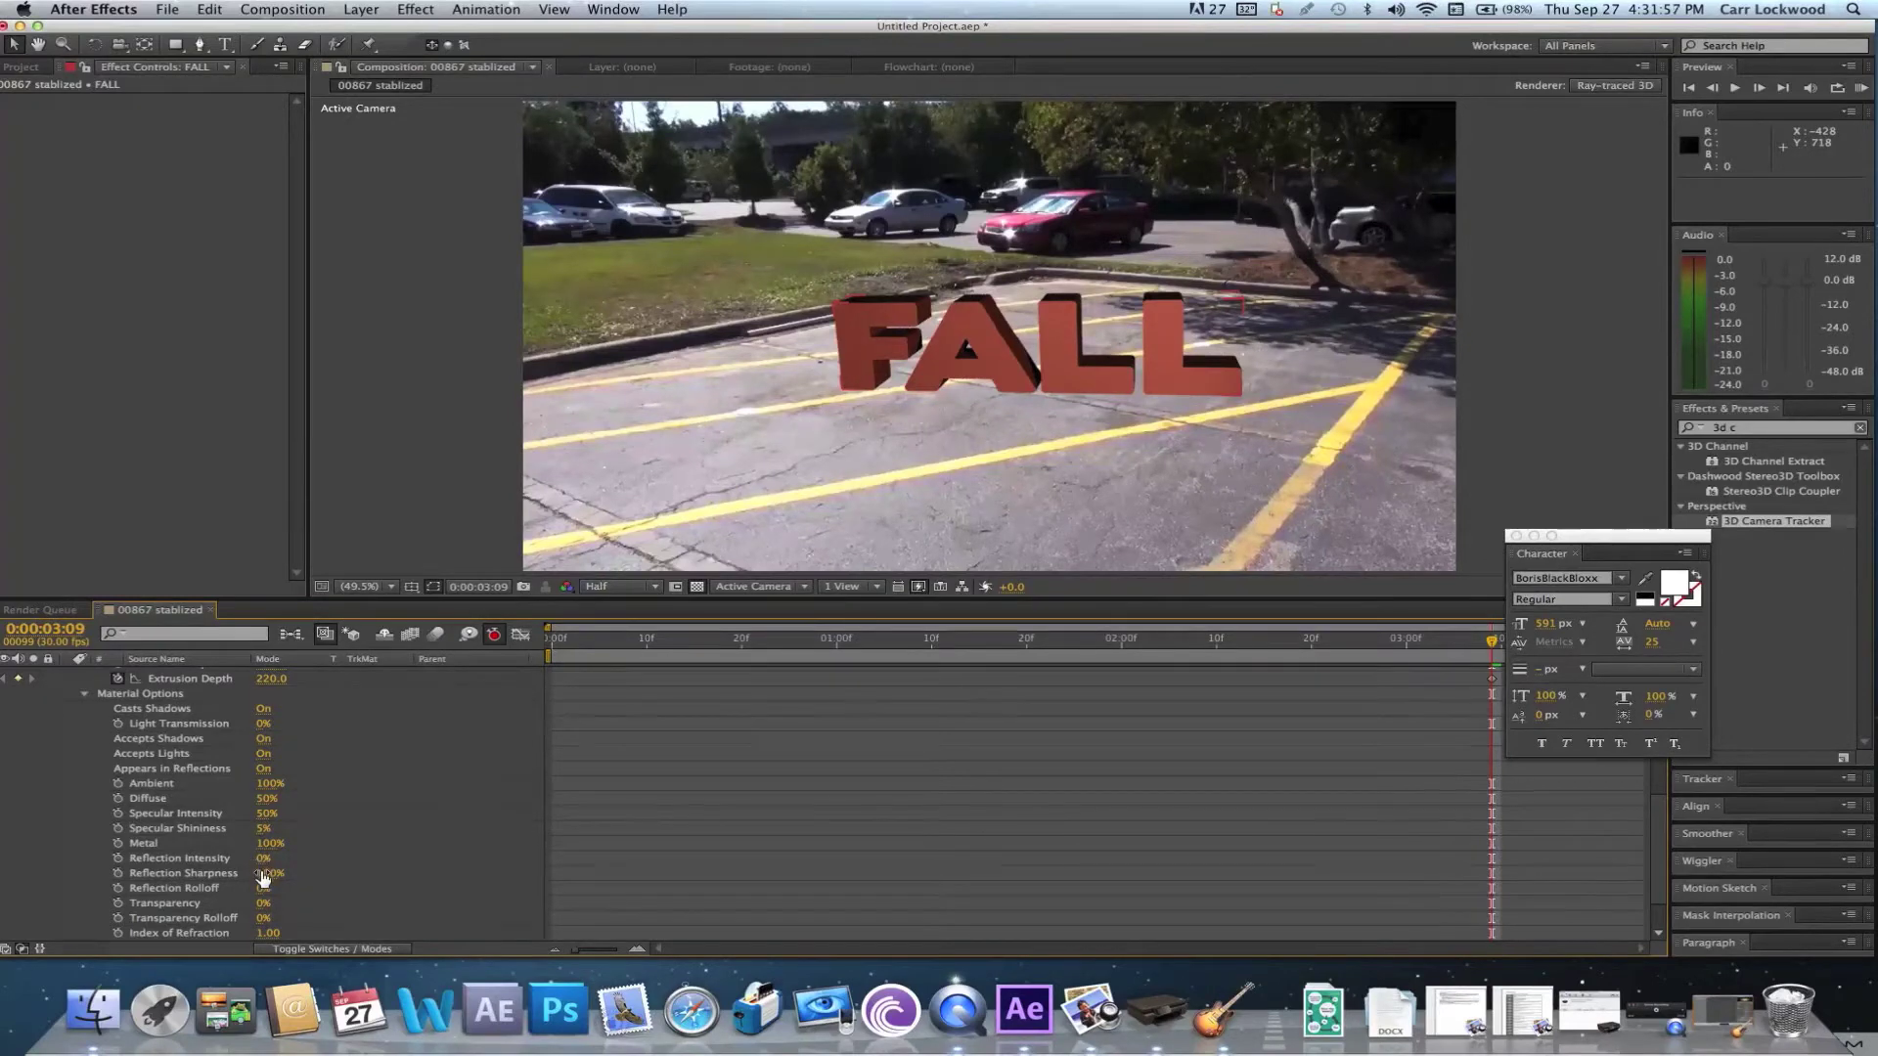
pyautogui.moveTo(262, 858); pyautogui.dragTo(292, 868)
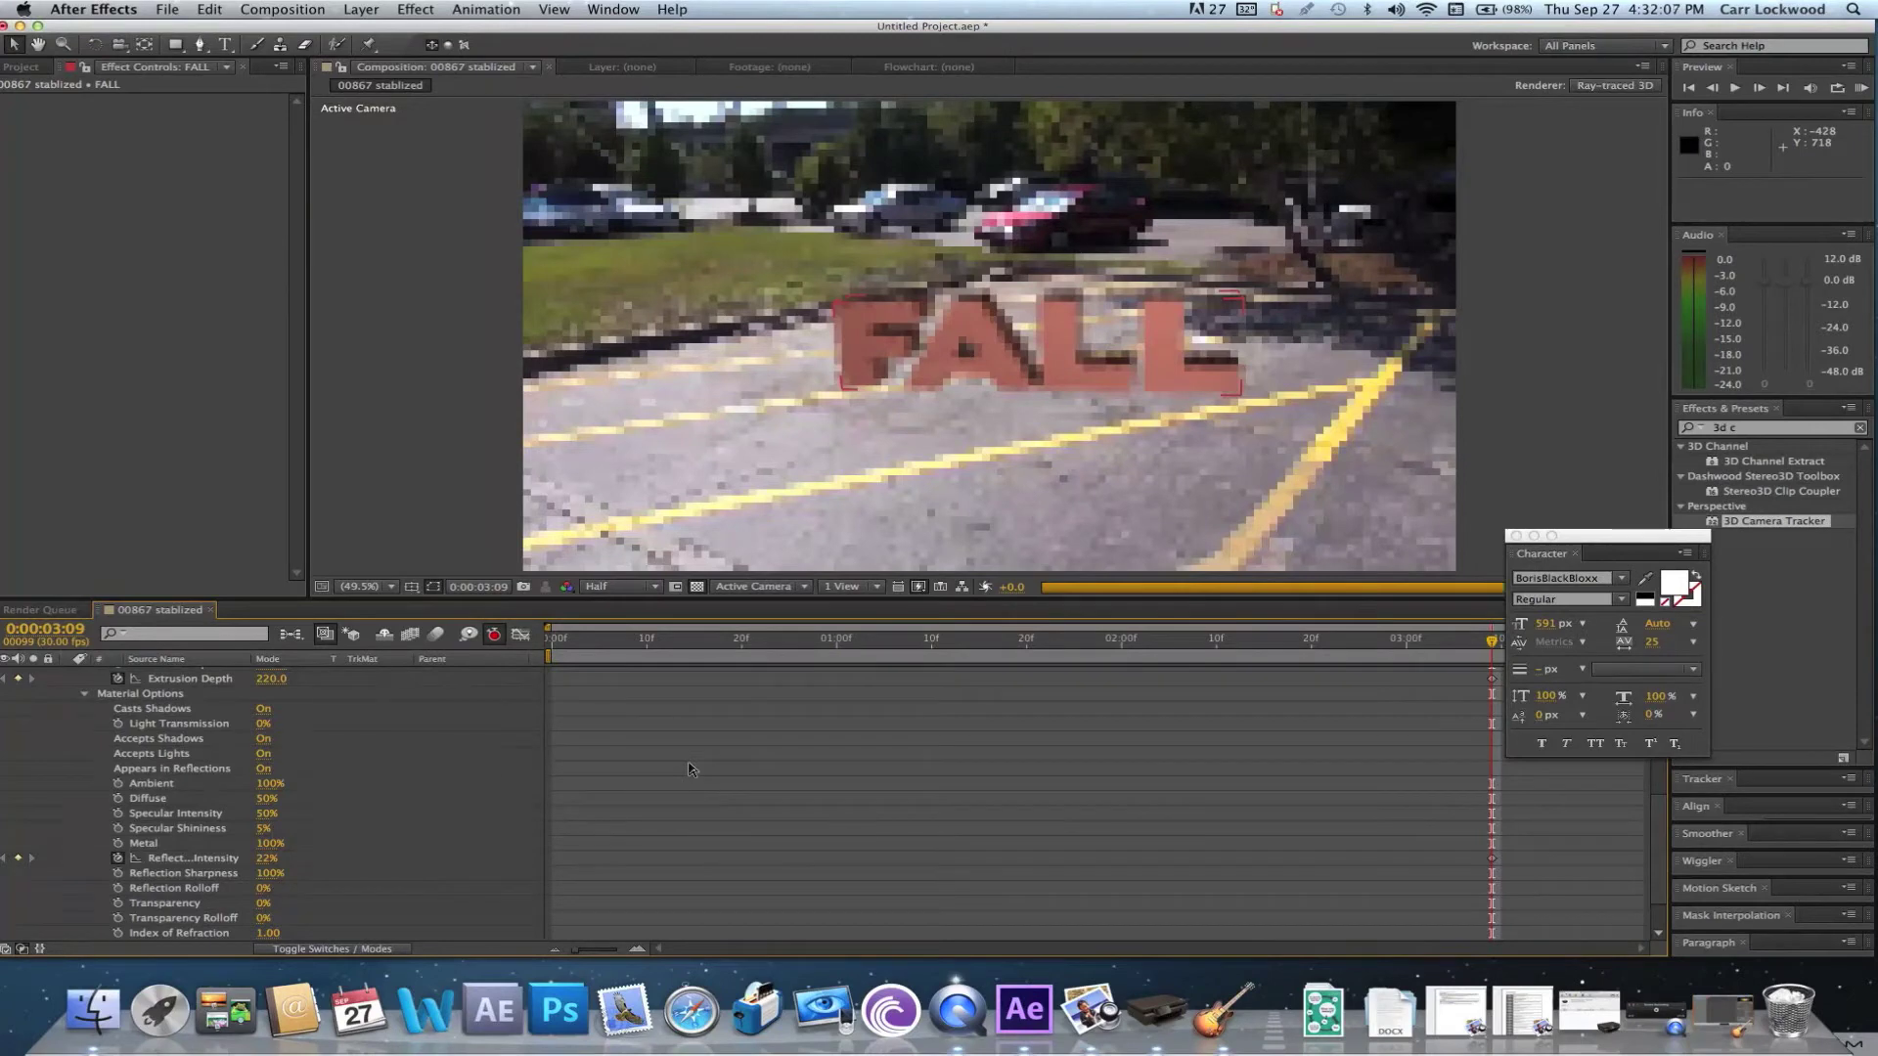
pyautogui.scroll(5, 689, 768)
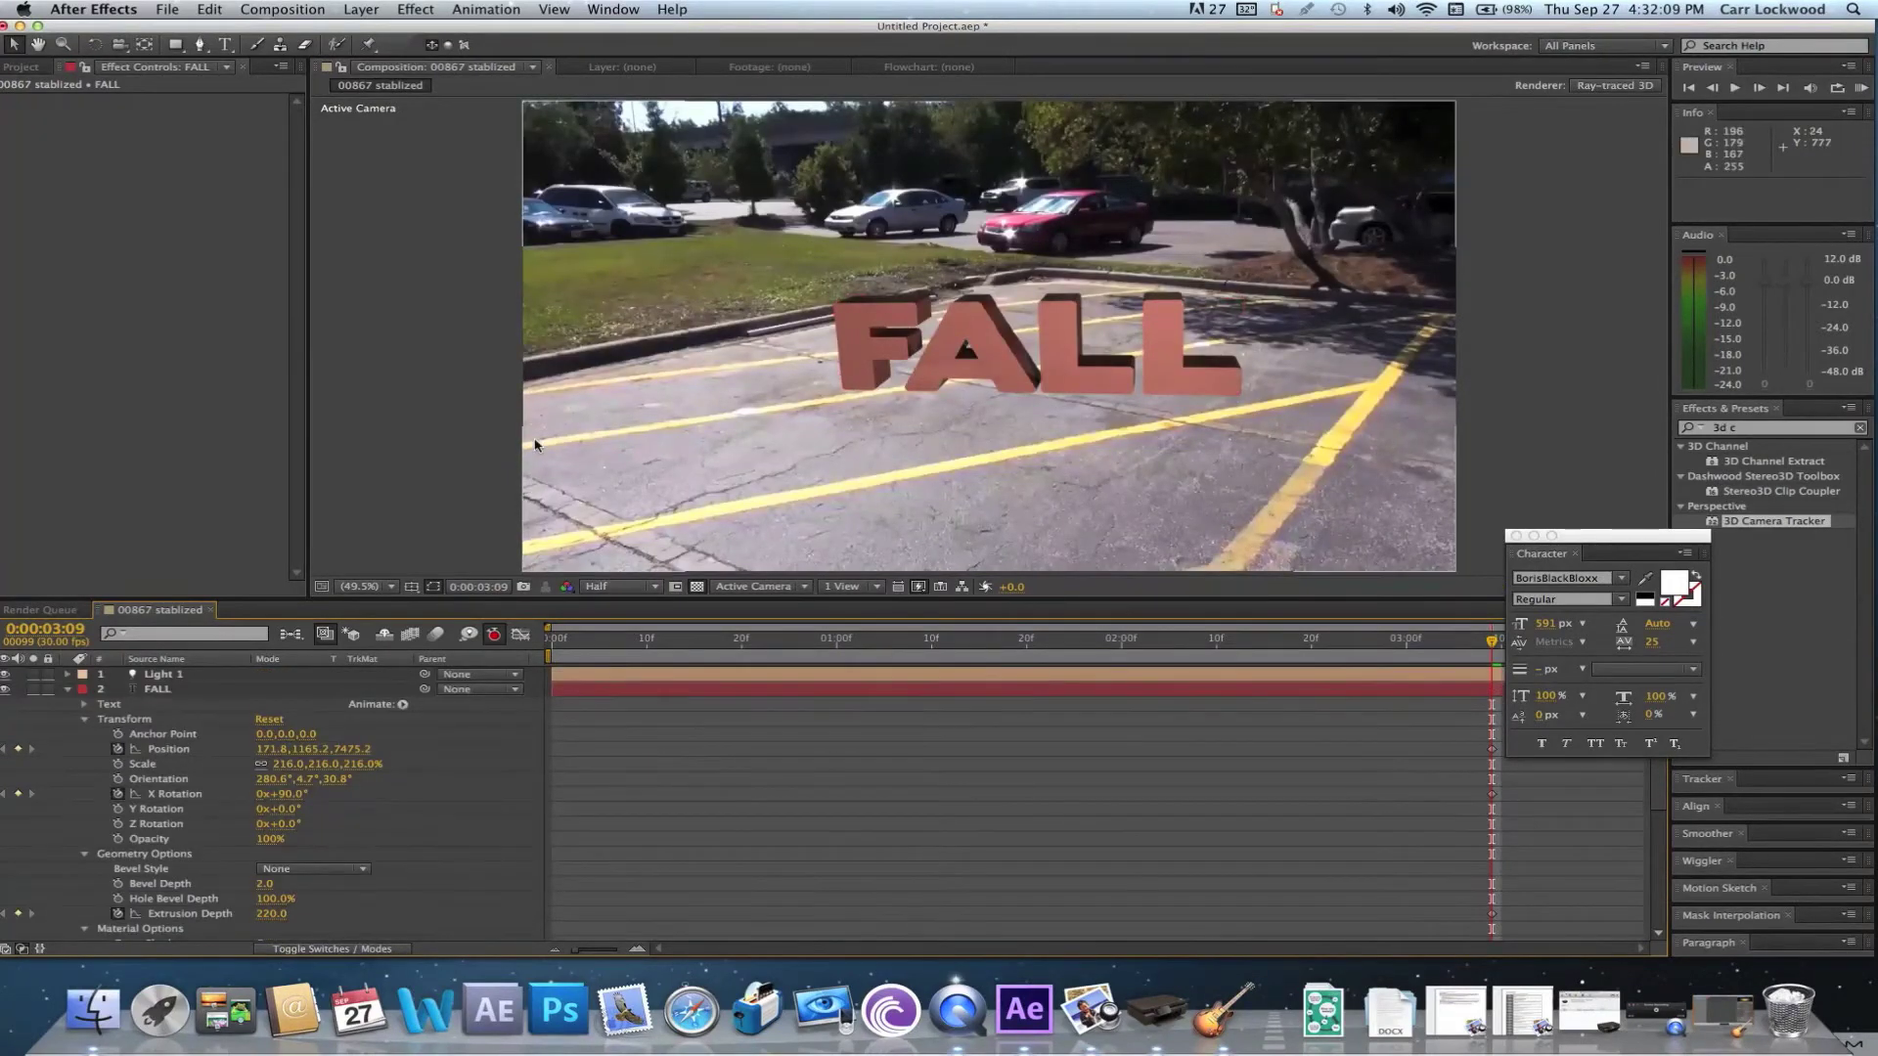
pyautogui.click(361, 9)
# Add a new adjustment layer and apply the Tint effect to it
pyautogui.moveTo(376, 30)
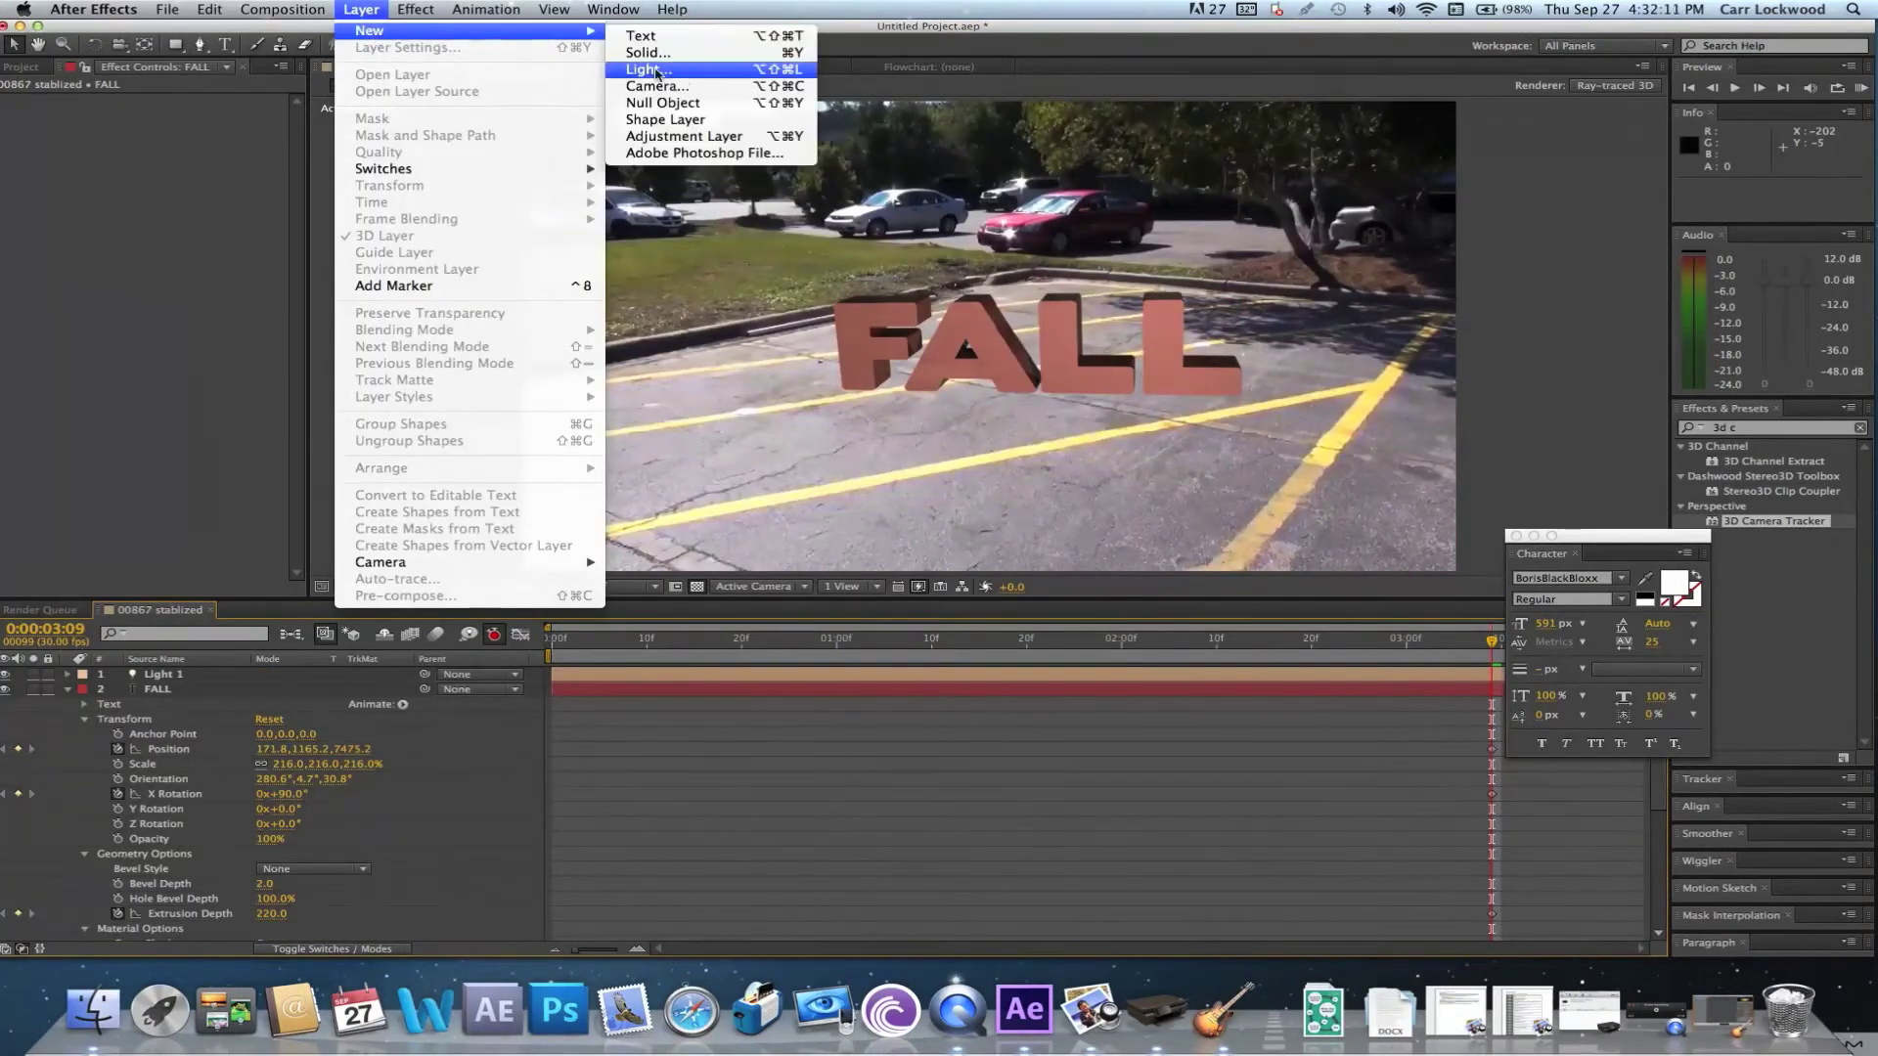
pyautogui.click(702, 140)
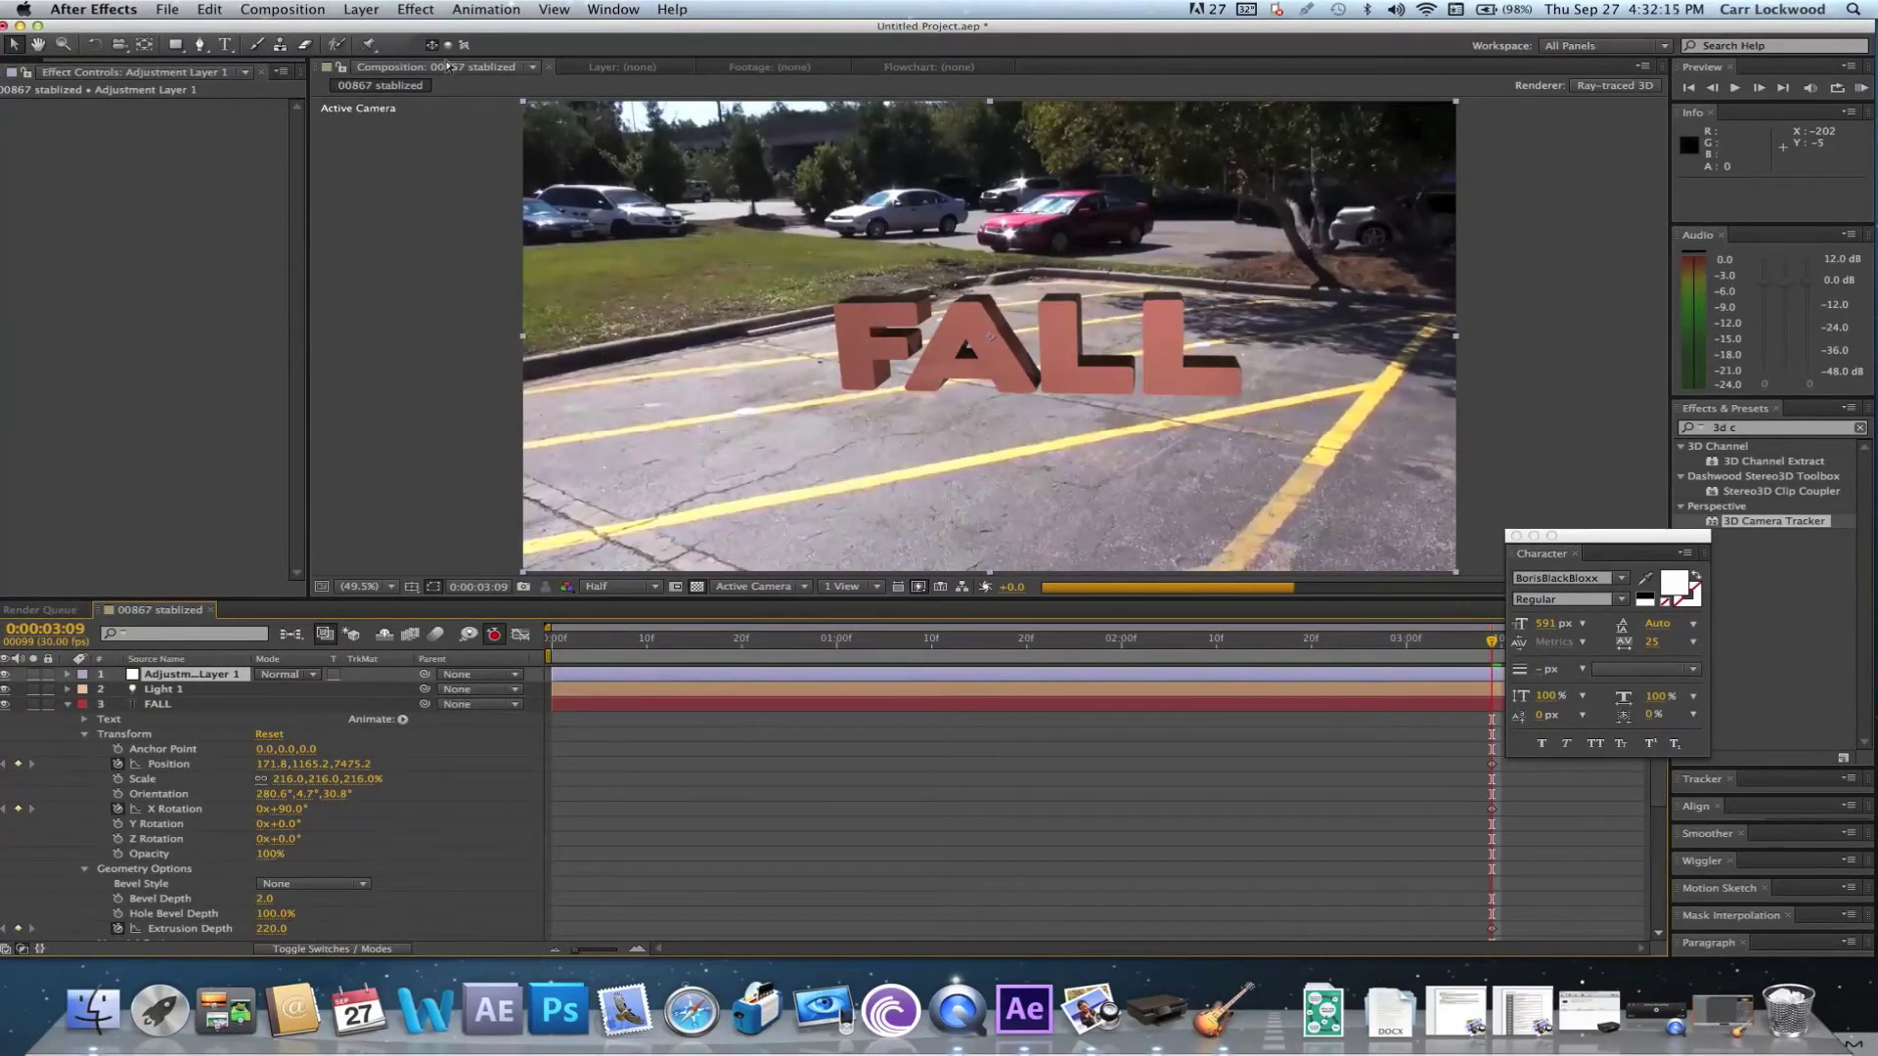
pyautogui.click(414, 9)
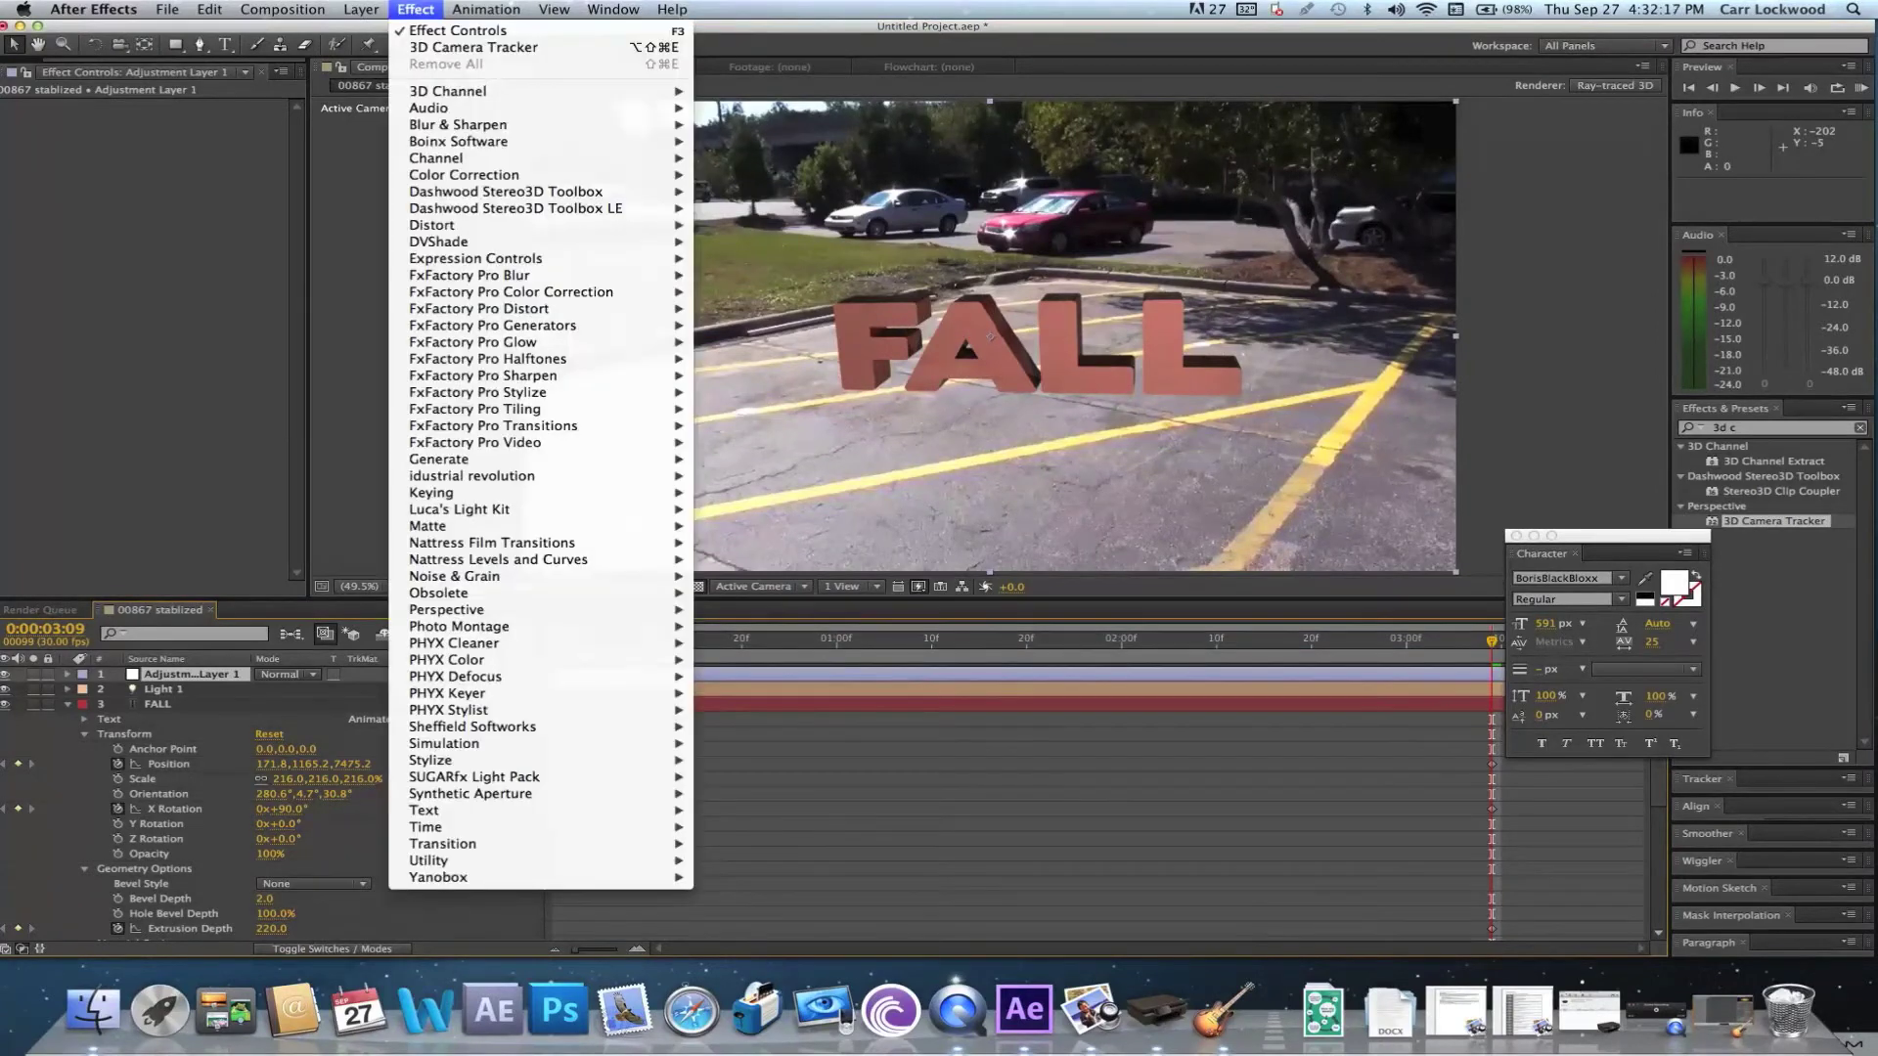
pyautogui.moveTo(526, 180)
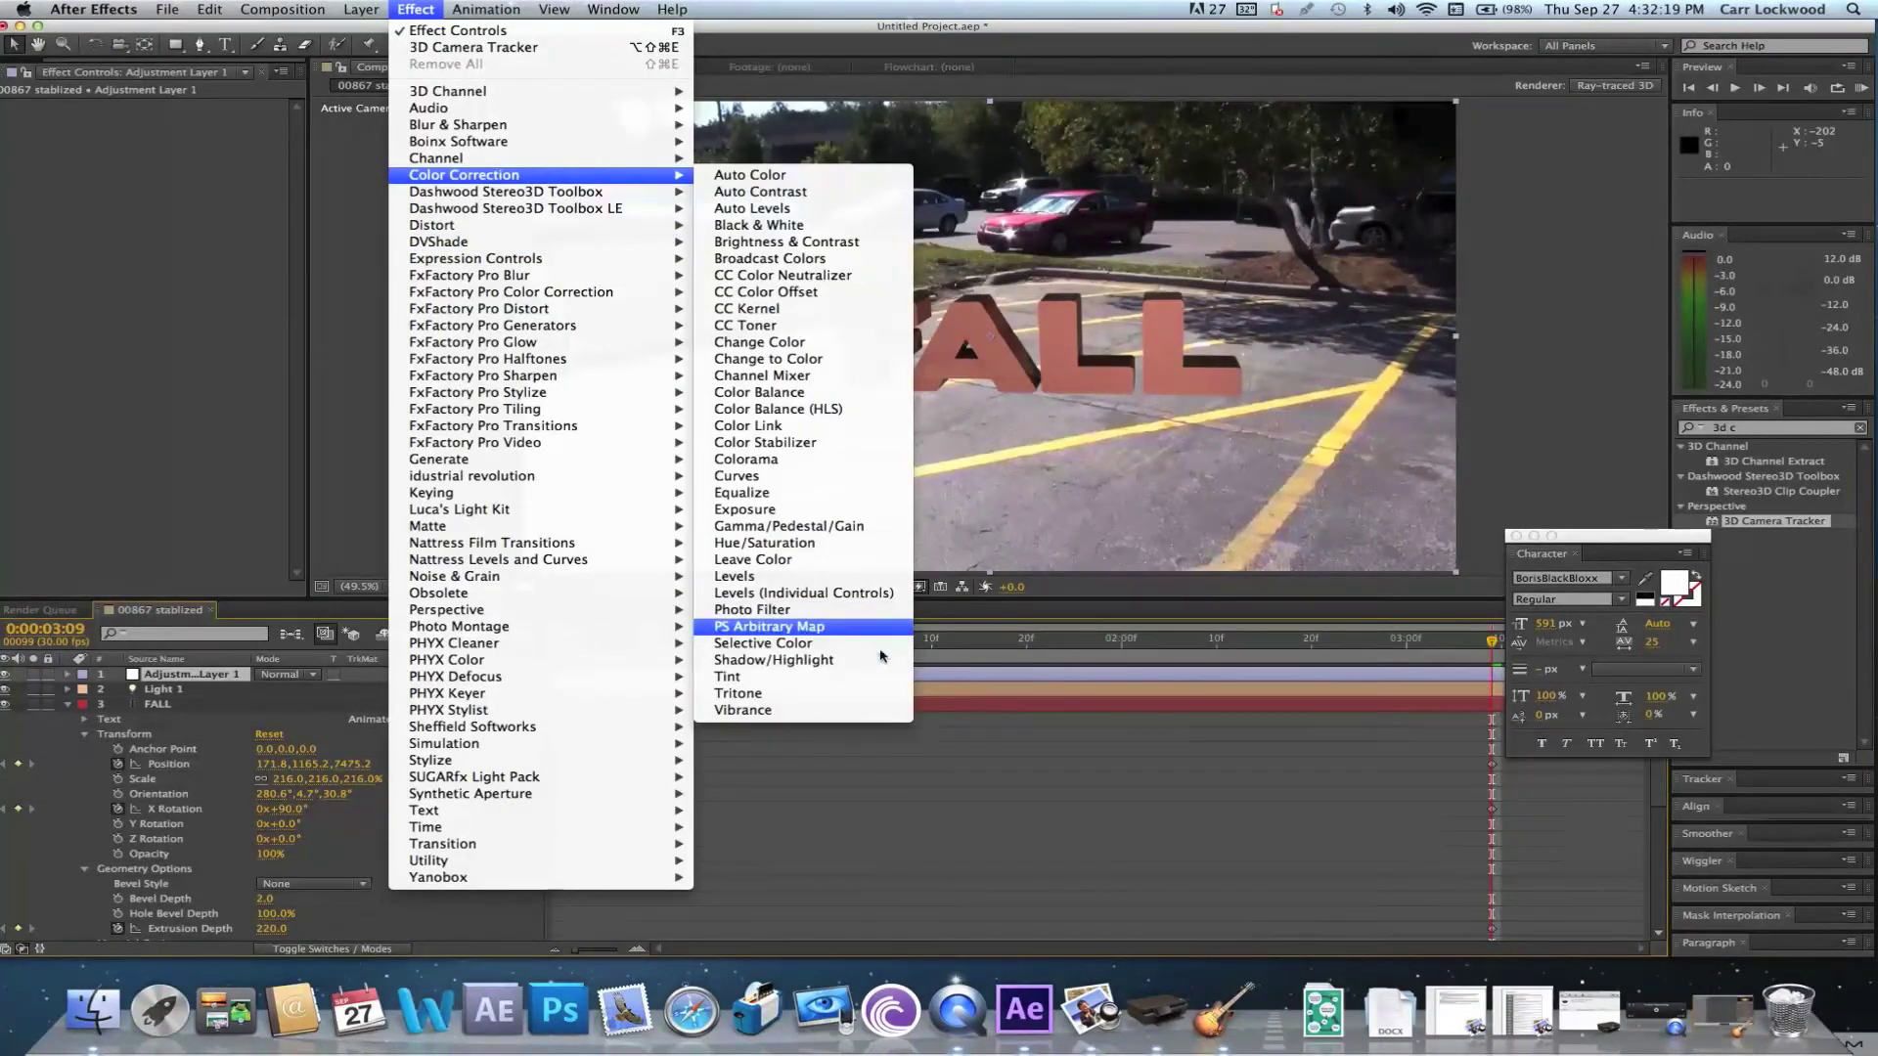
pyautogui.press('Escape')
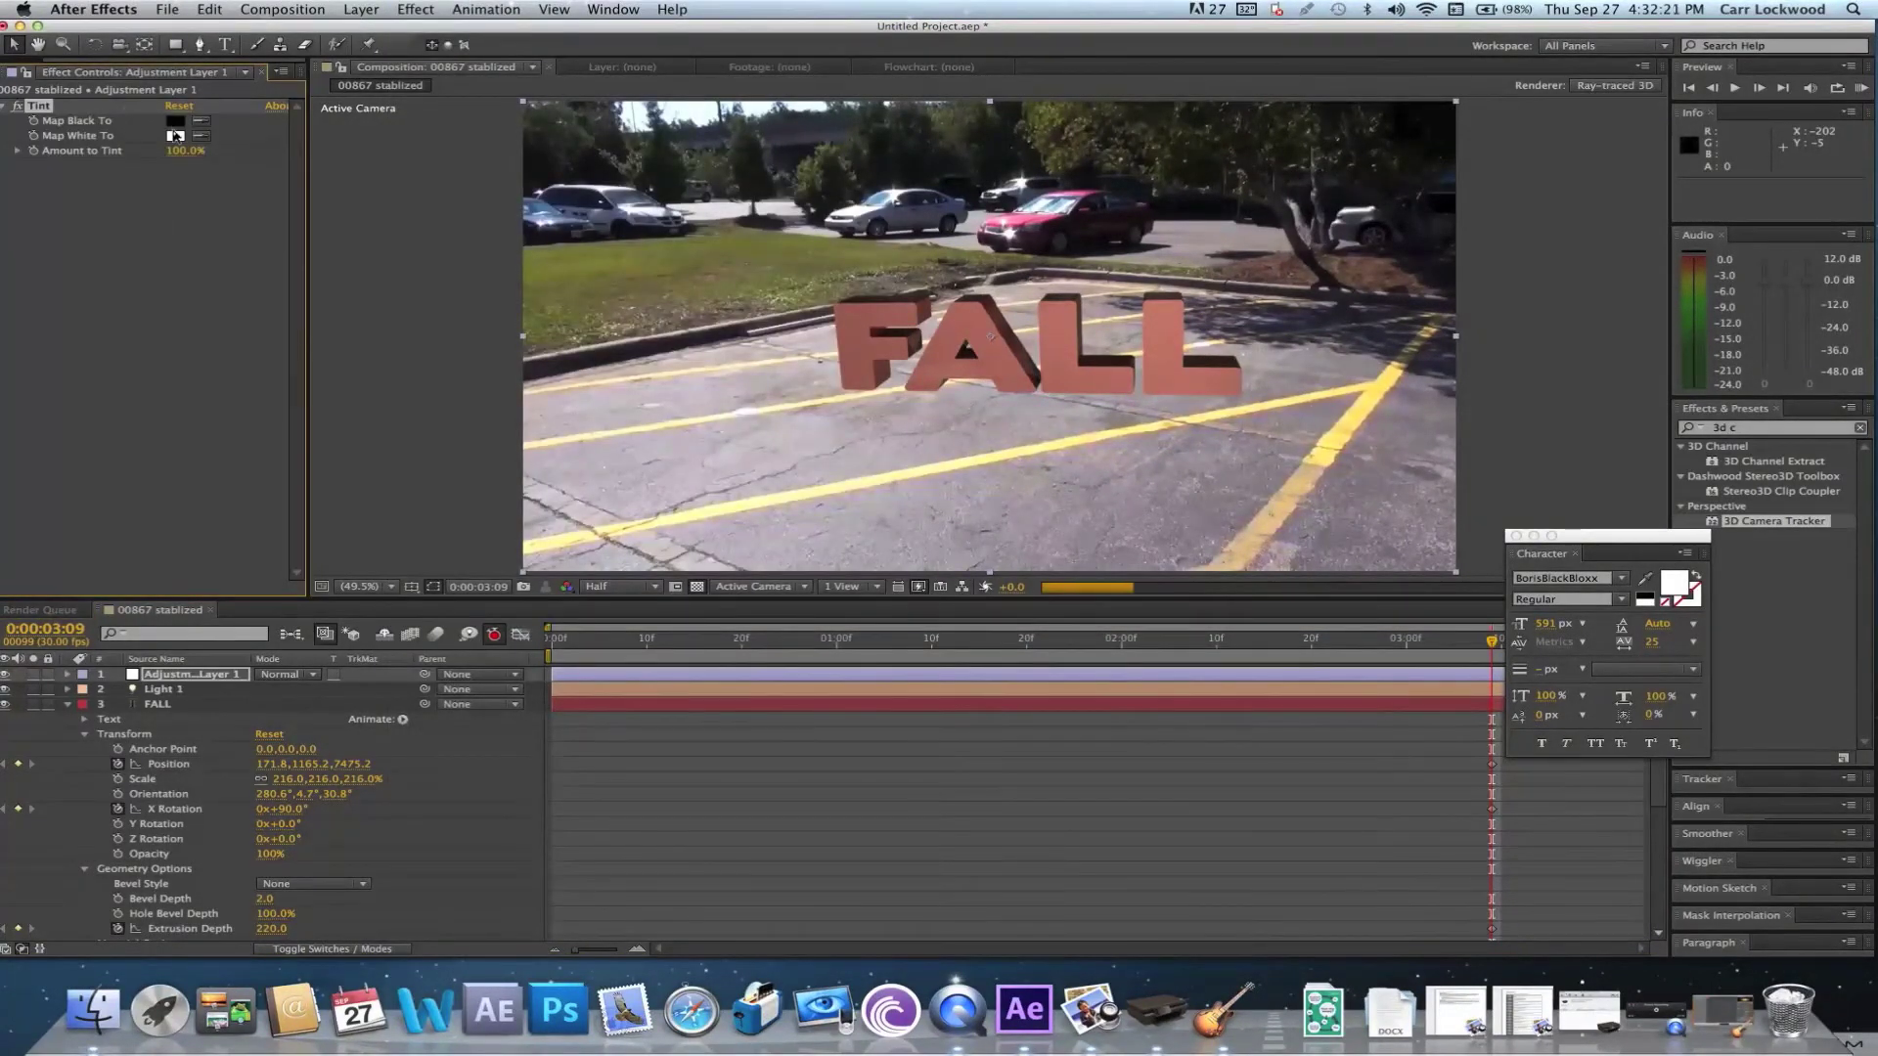
# Set the Tint's Map Black To colour to a dark brownish orange
pyautogui.click(175, 122)
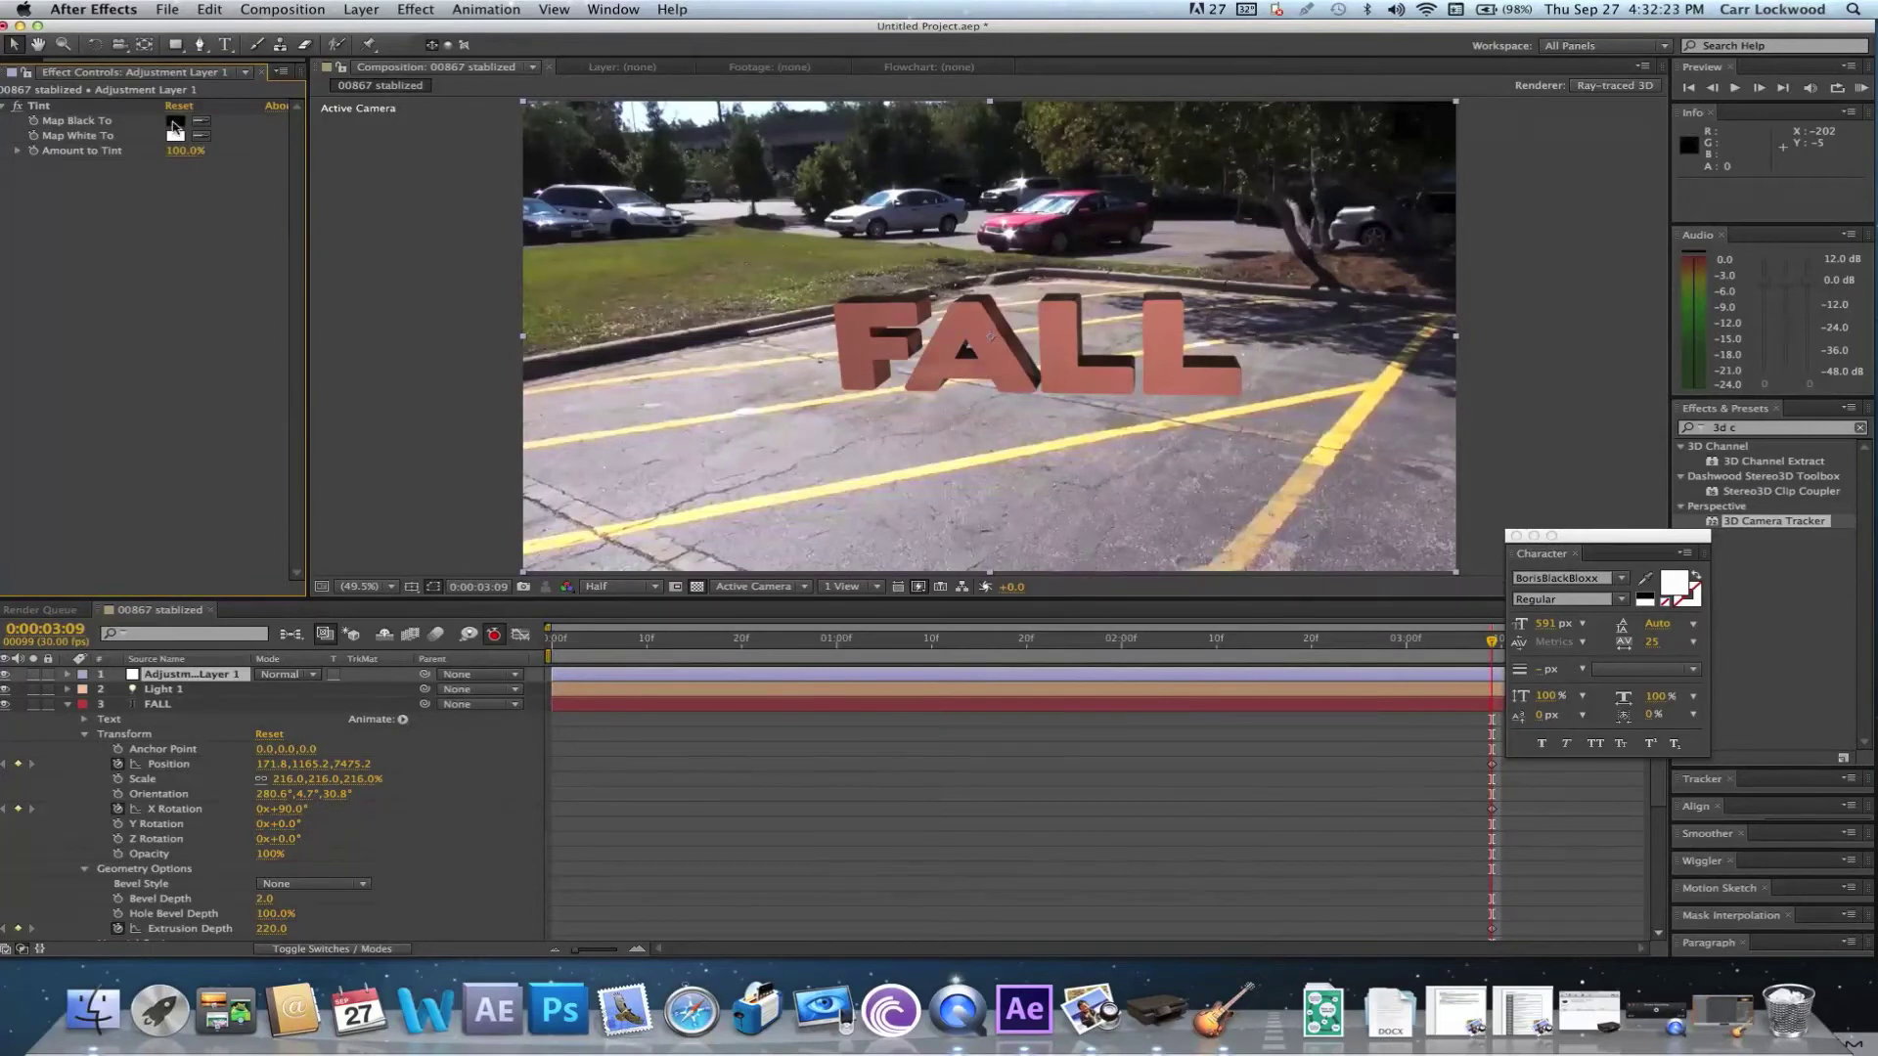
pyautogui.moveTo(963, 546); pyautogui.dragTo(979, 357)
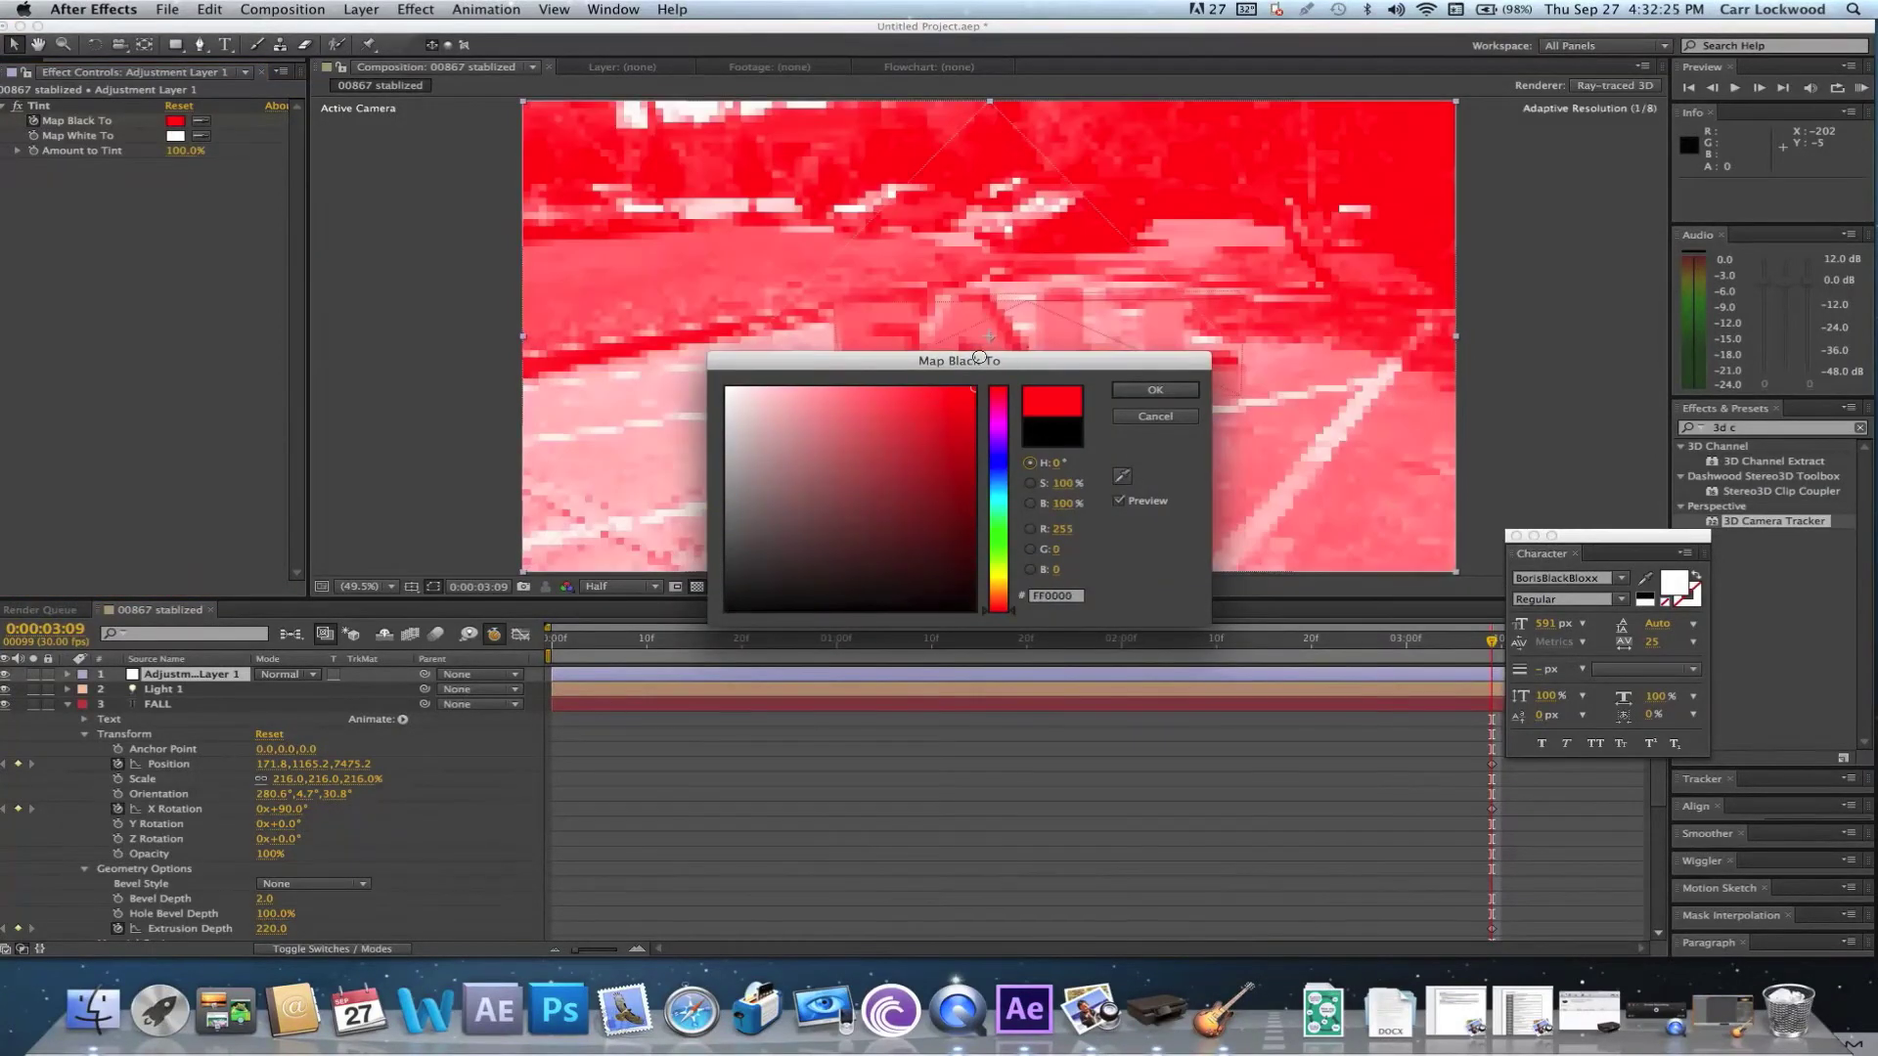
pyautogui.moveTo(1002, 424); pyautogui.dragTo(999, 601)
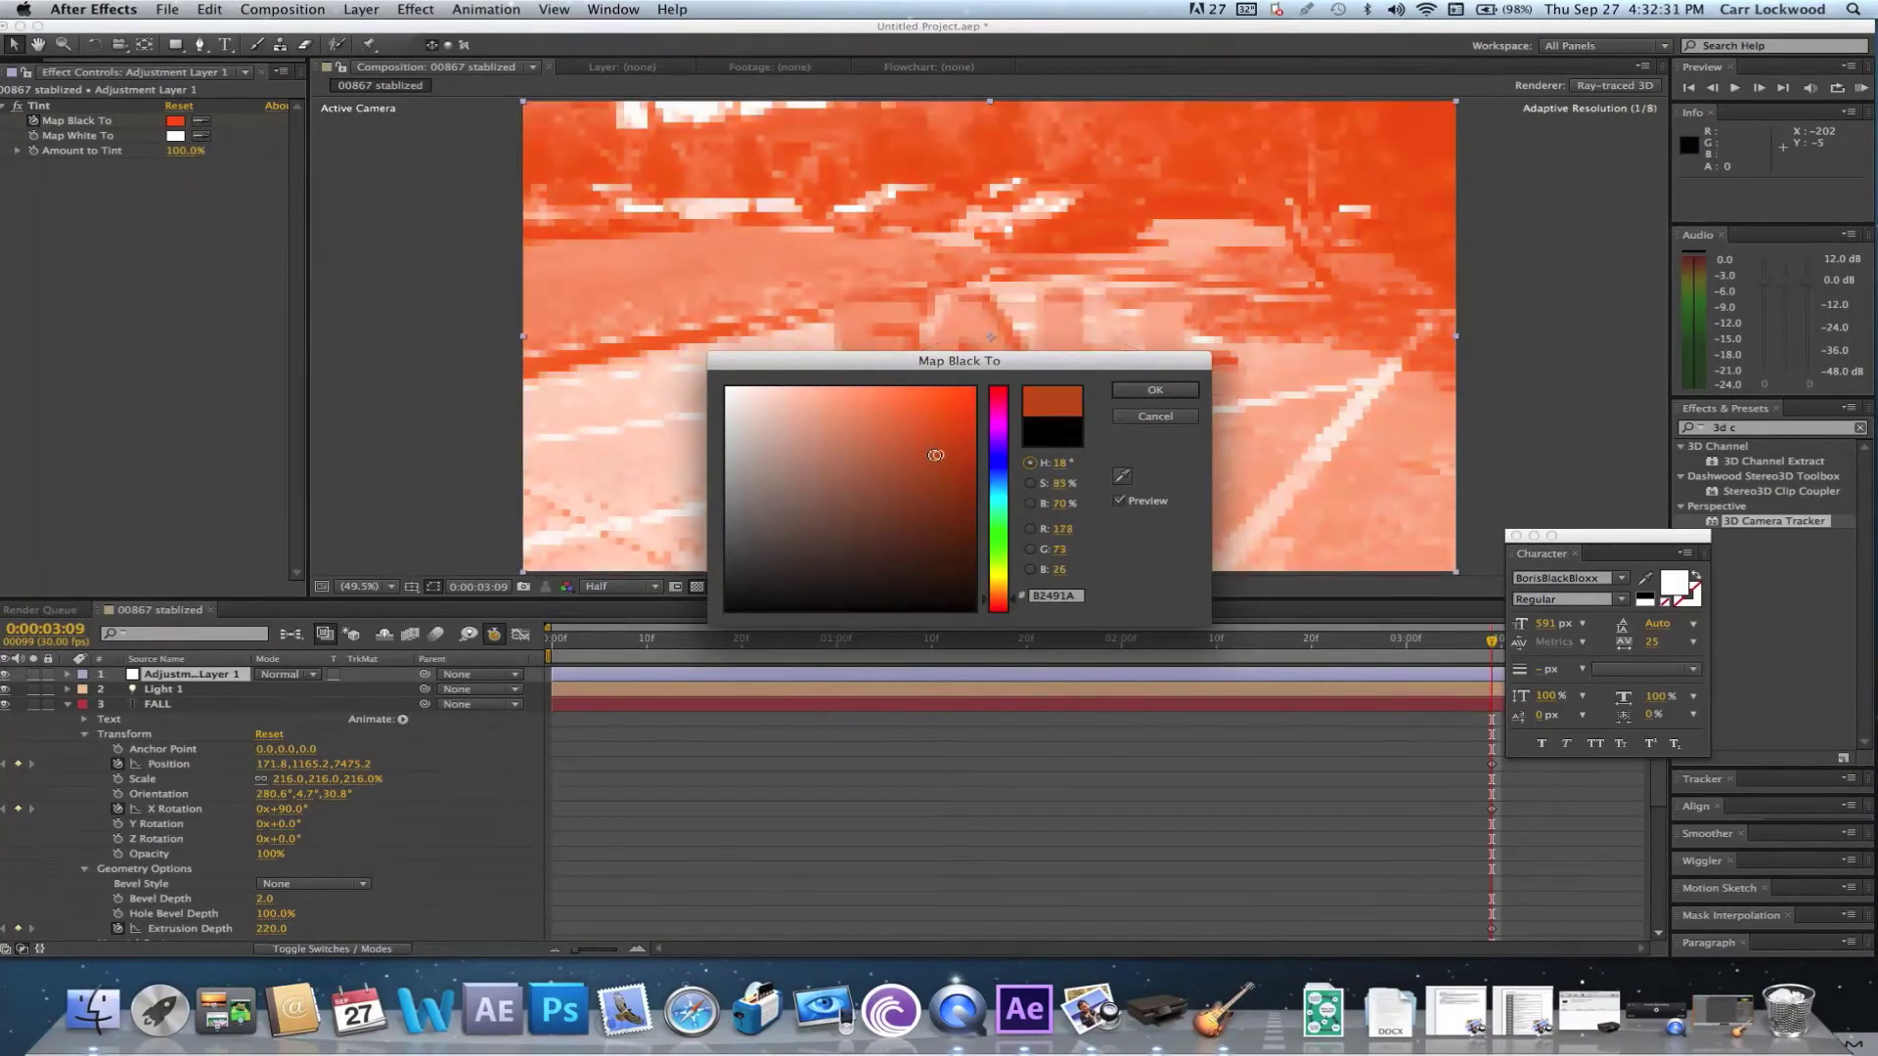
pyautogui.click(950, 457)
pyautogui.click(1135, 388)
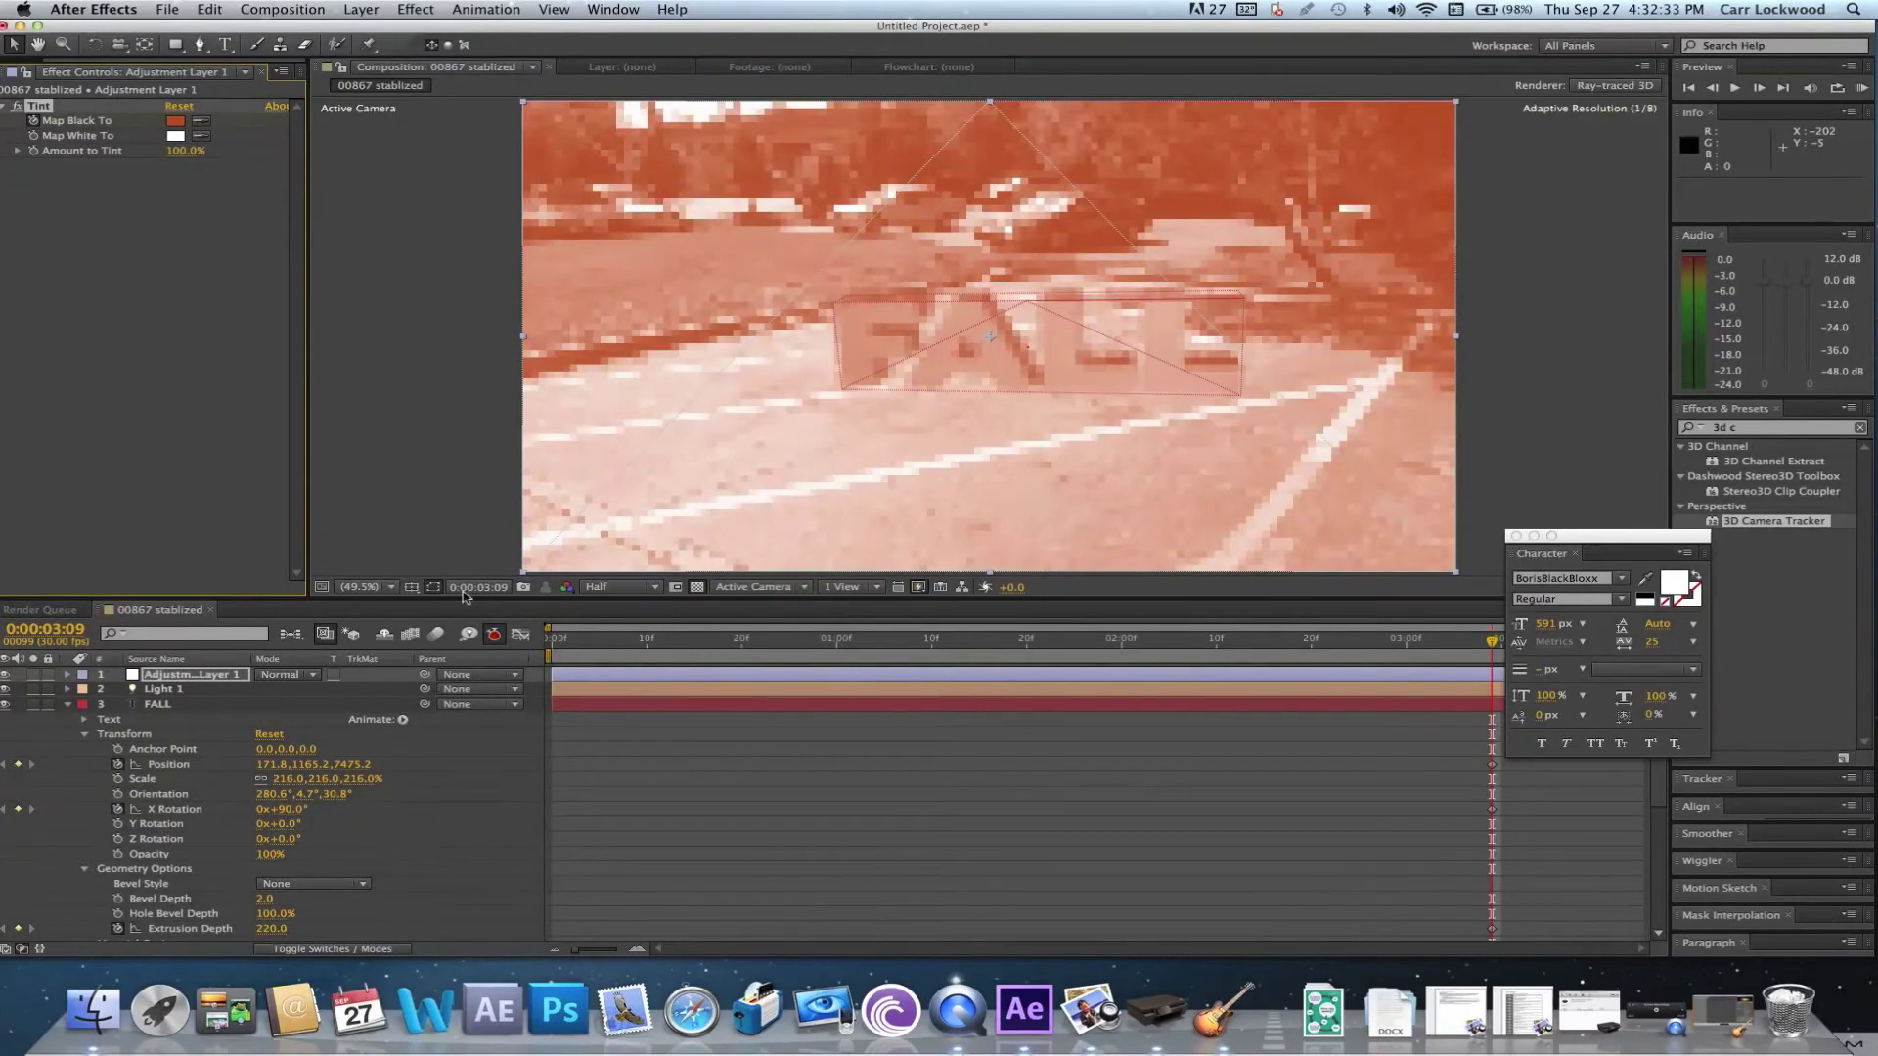
# Set the tint adjustment layer's opacity to about 31%
pyautogui.click(375, 674)
pyautogui.press('t')
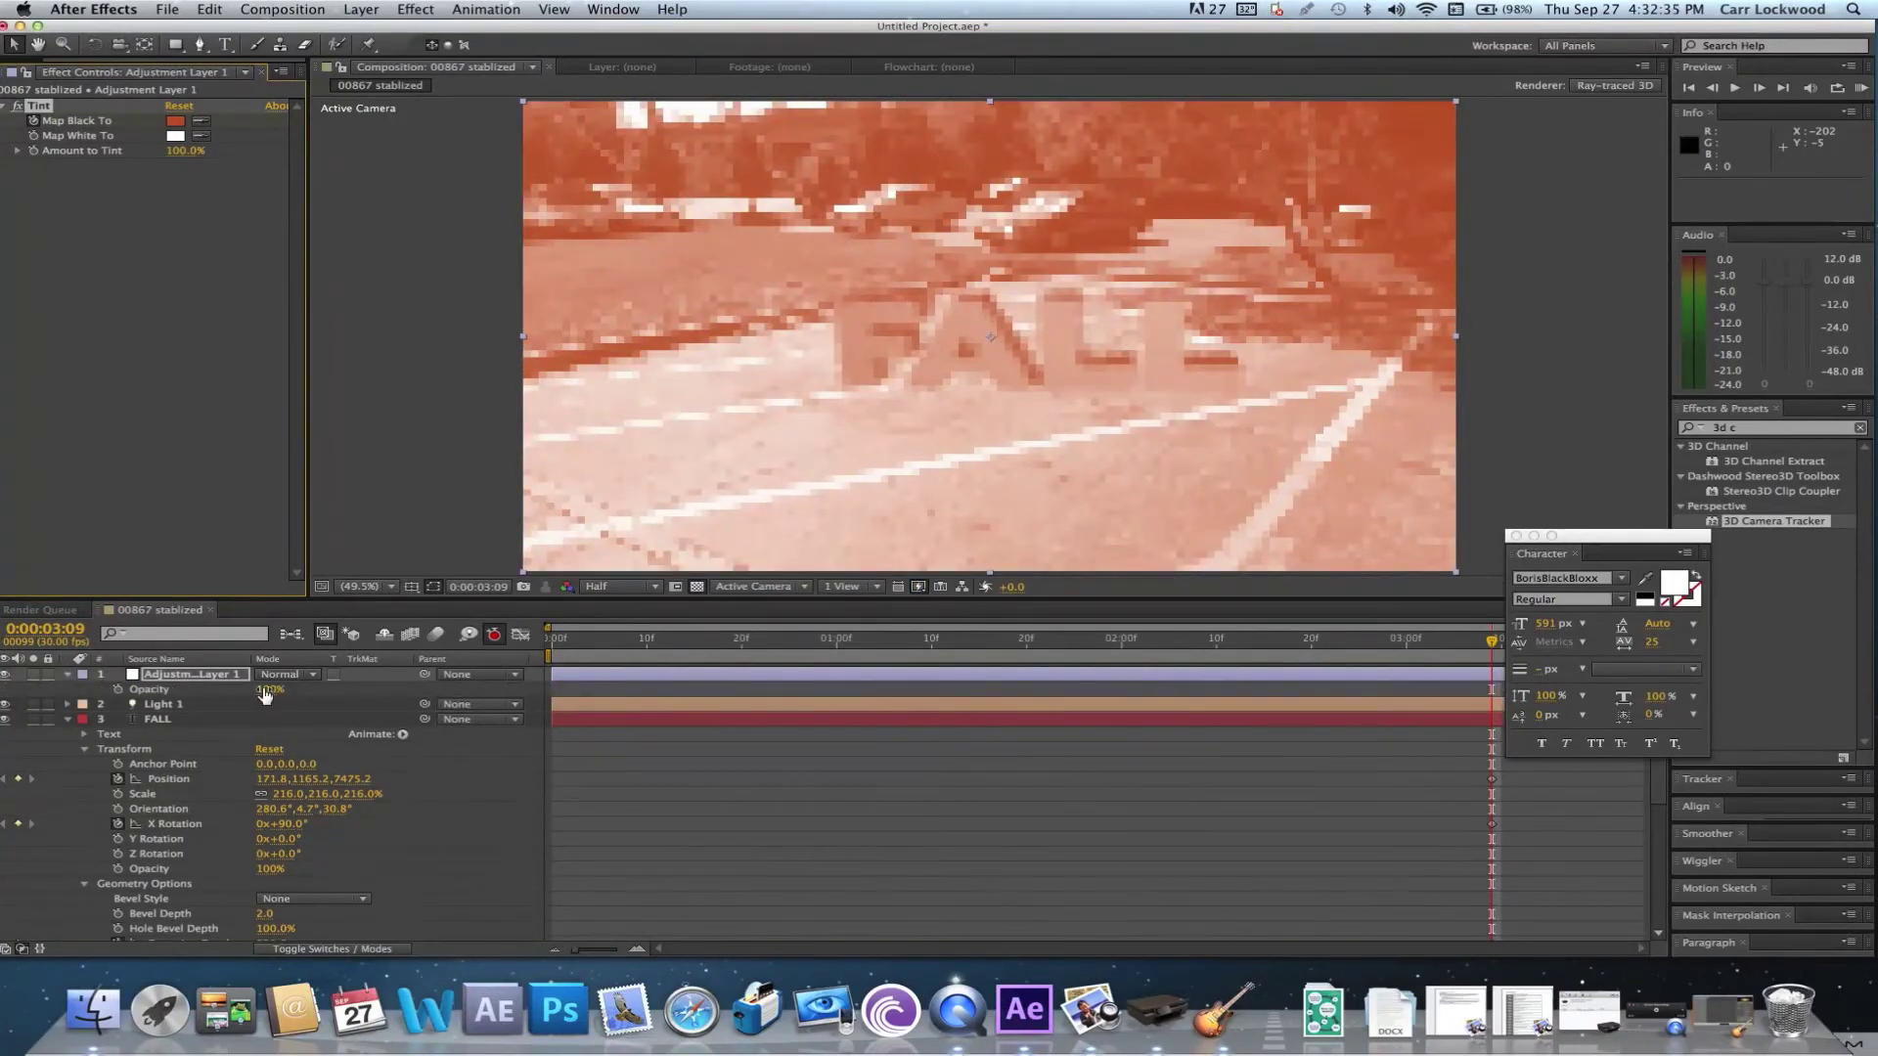
pyautogui.click(264, 689)
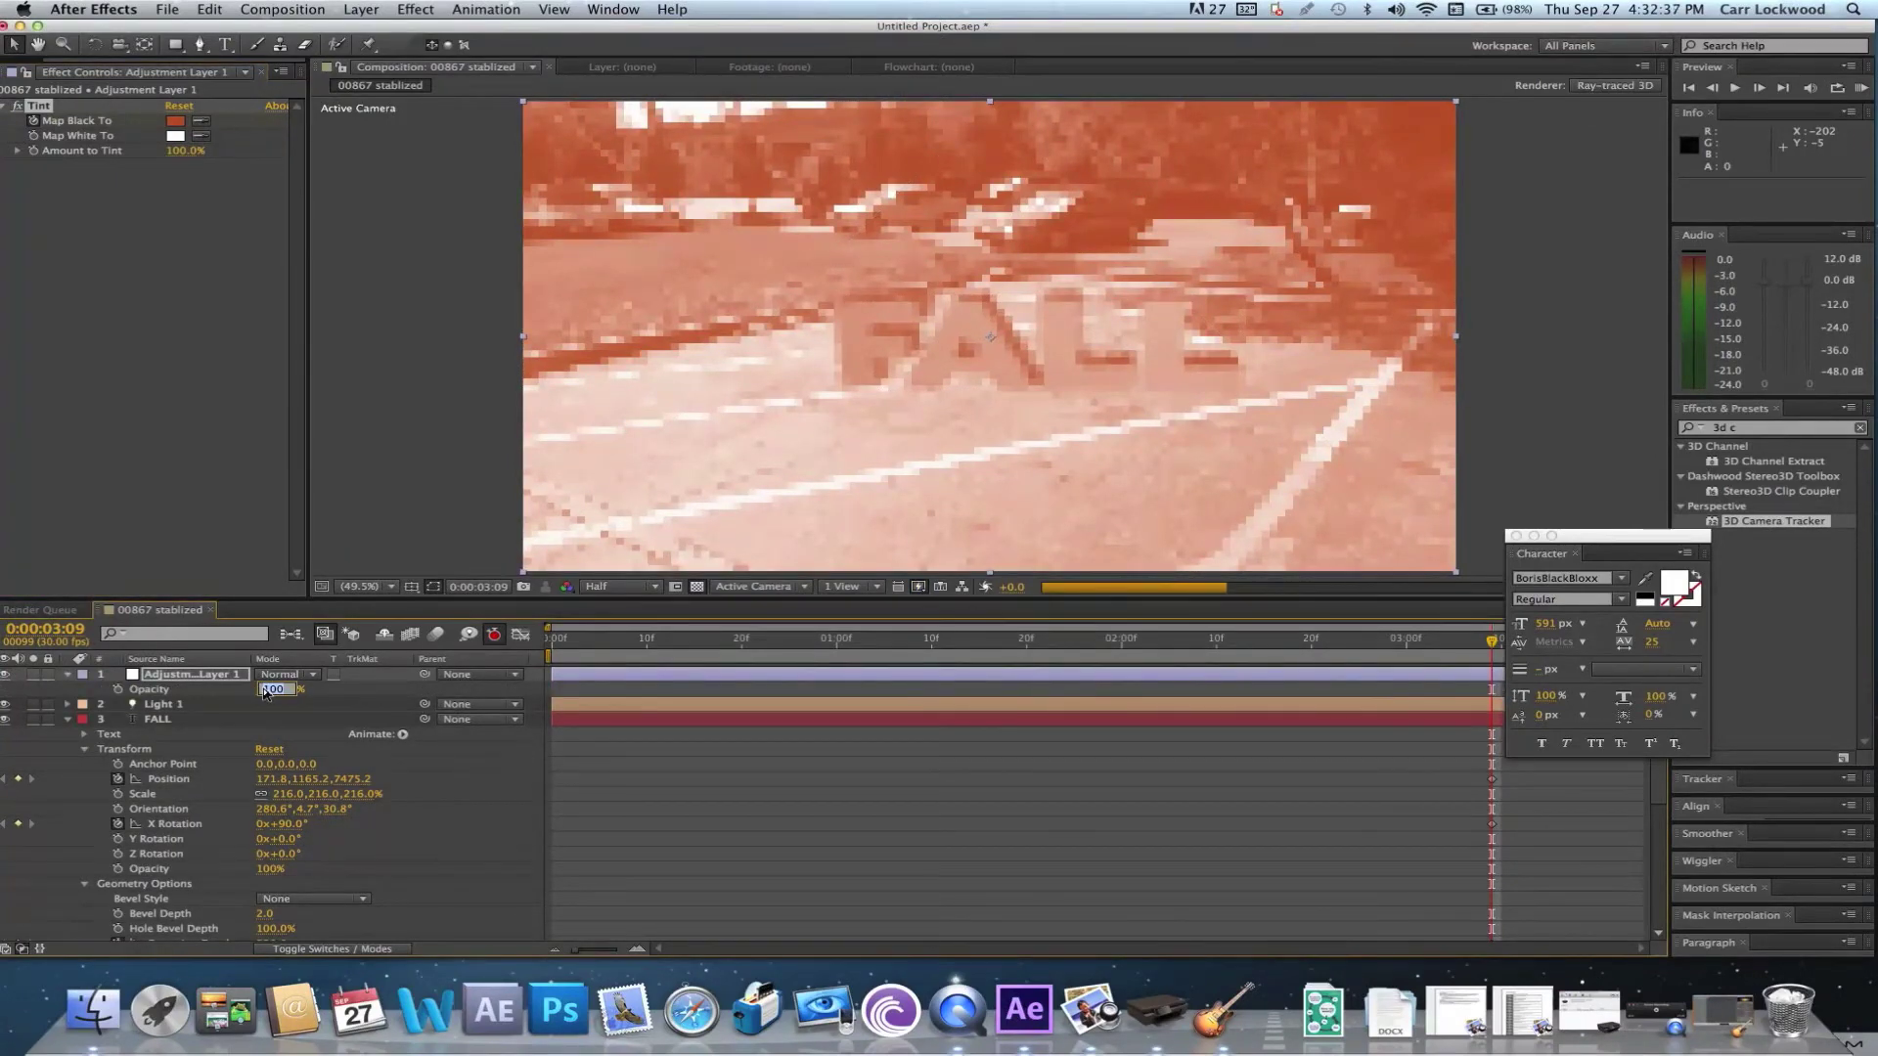
pyautogui.write('10')
pyautogui.click(117, 690)
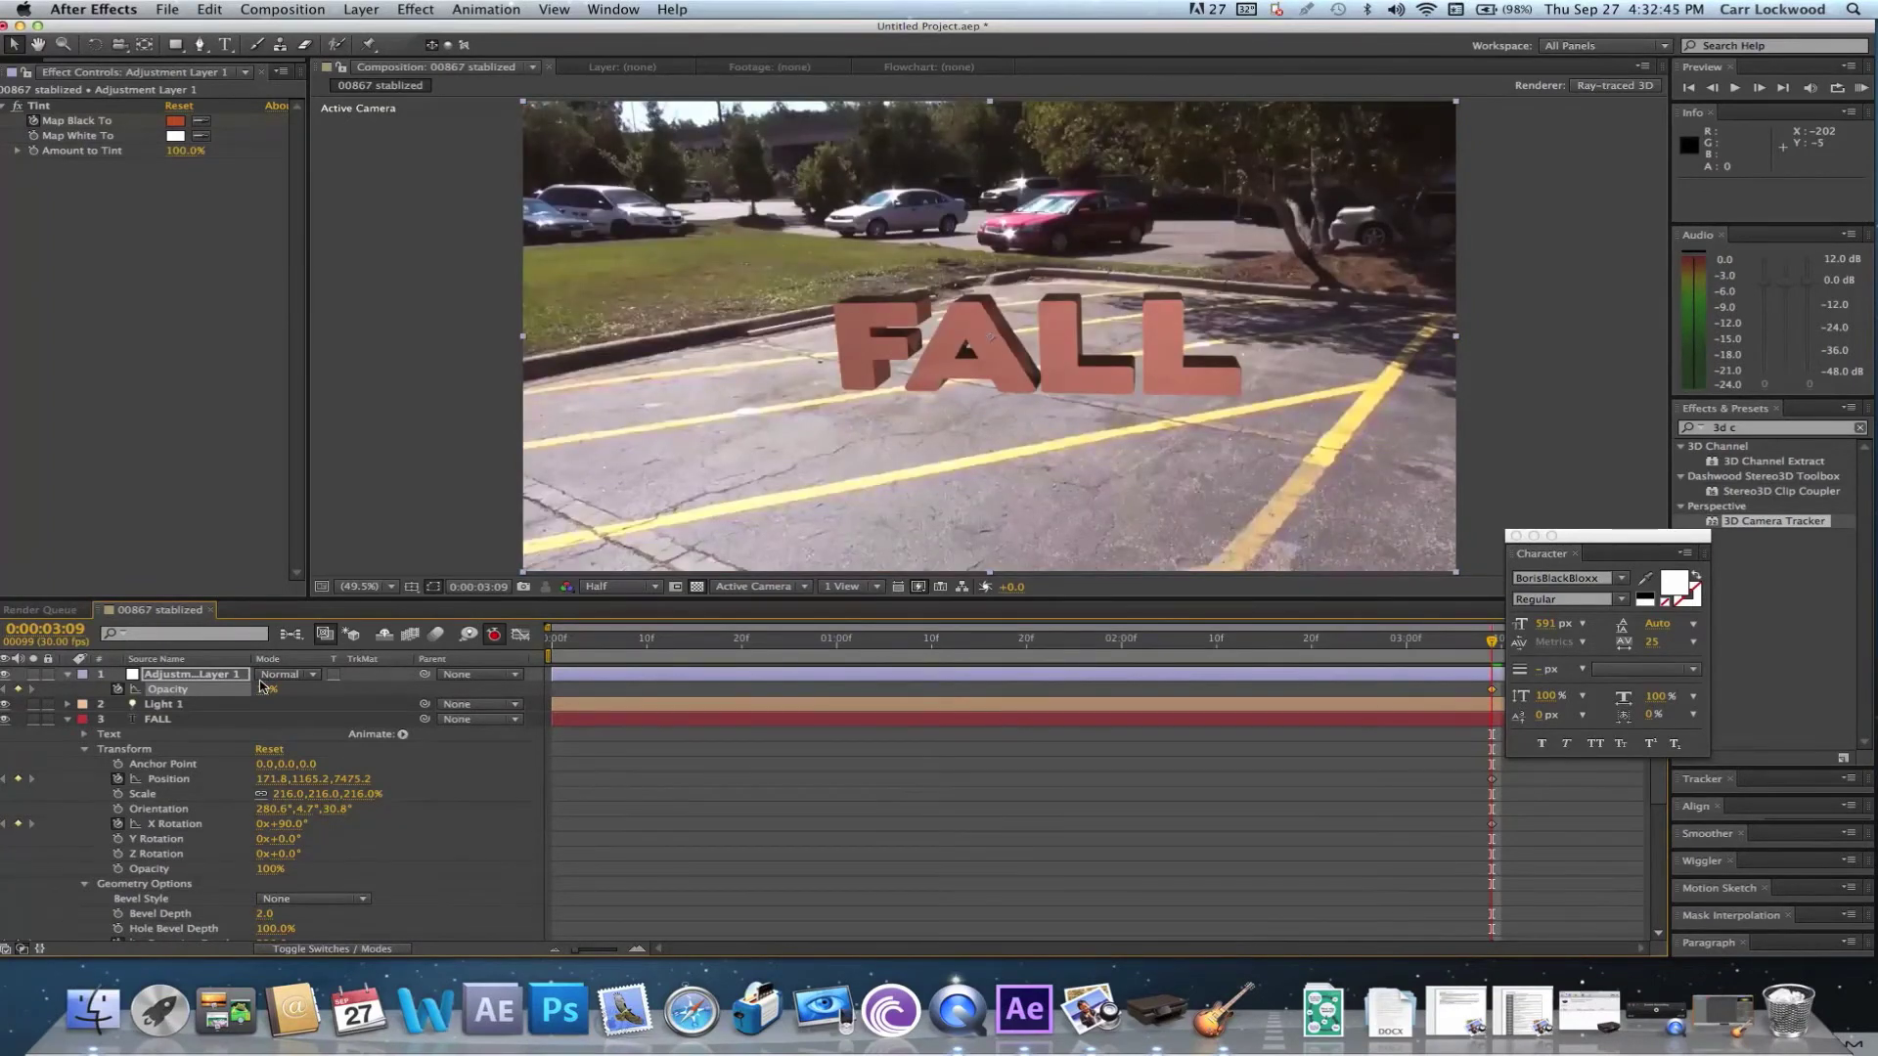
pyautogui.moveTo(266, 689); pyautogui.dragTo(290, 689)
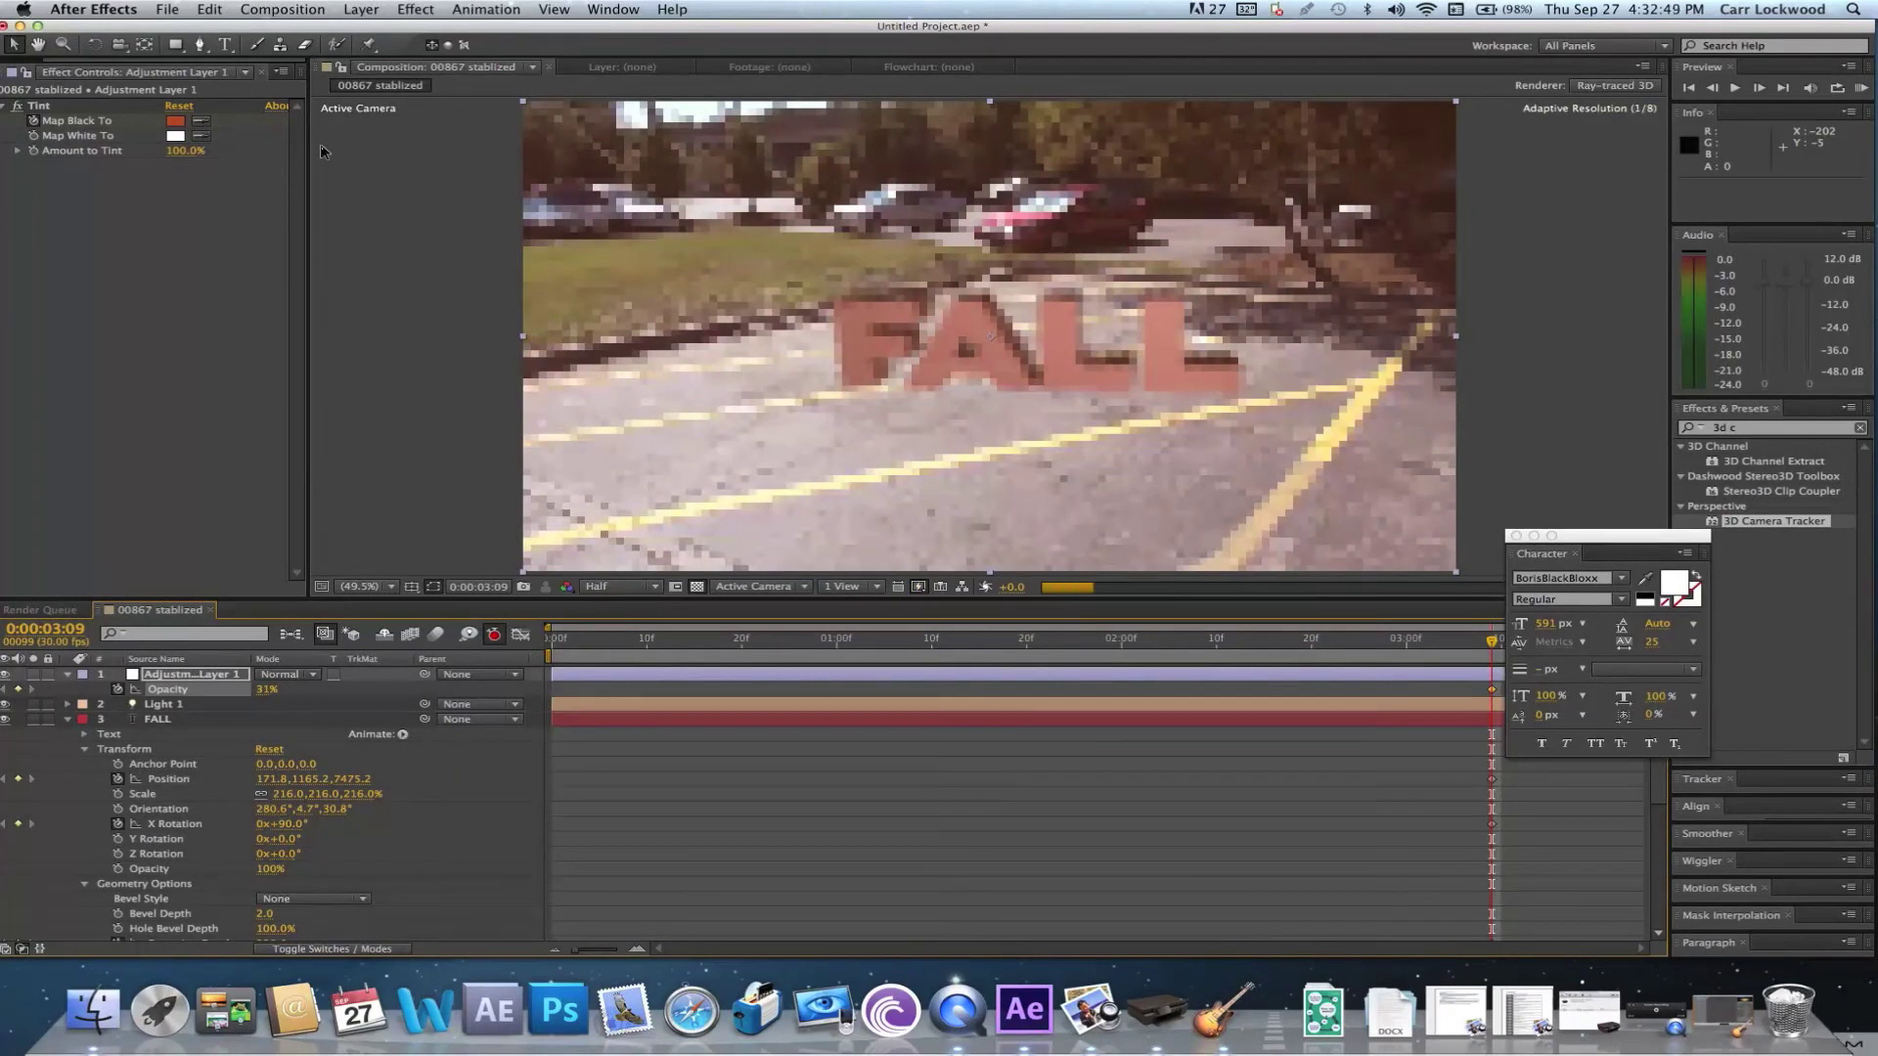
pyautogui.click(361, 9)
# Add a second adjustment layer with Curves, bending the curve into an S-shape
pyautogui.moveTo(387, 34)
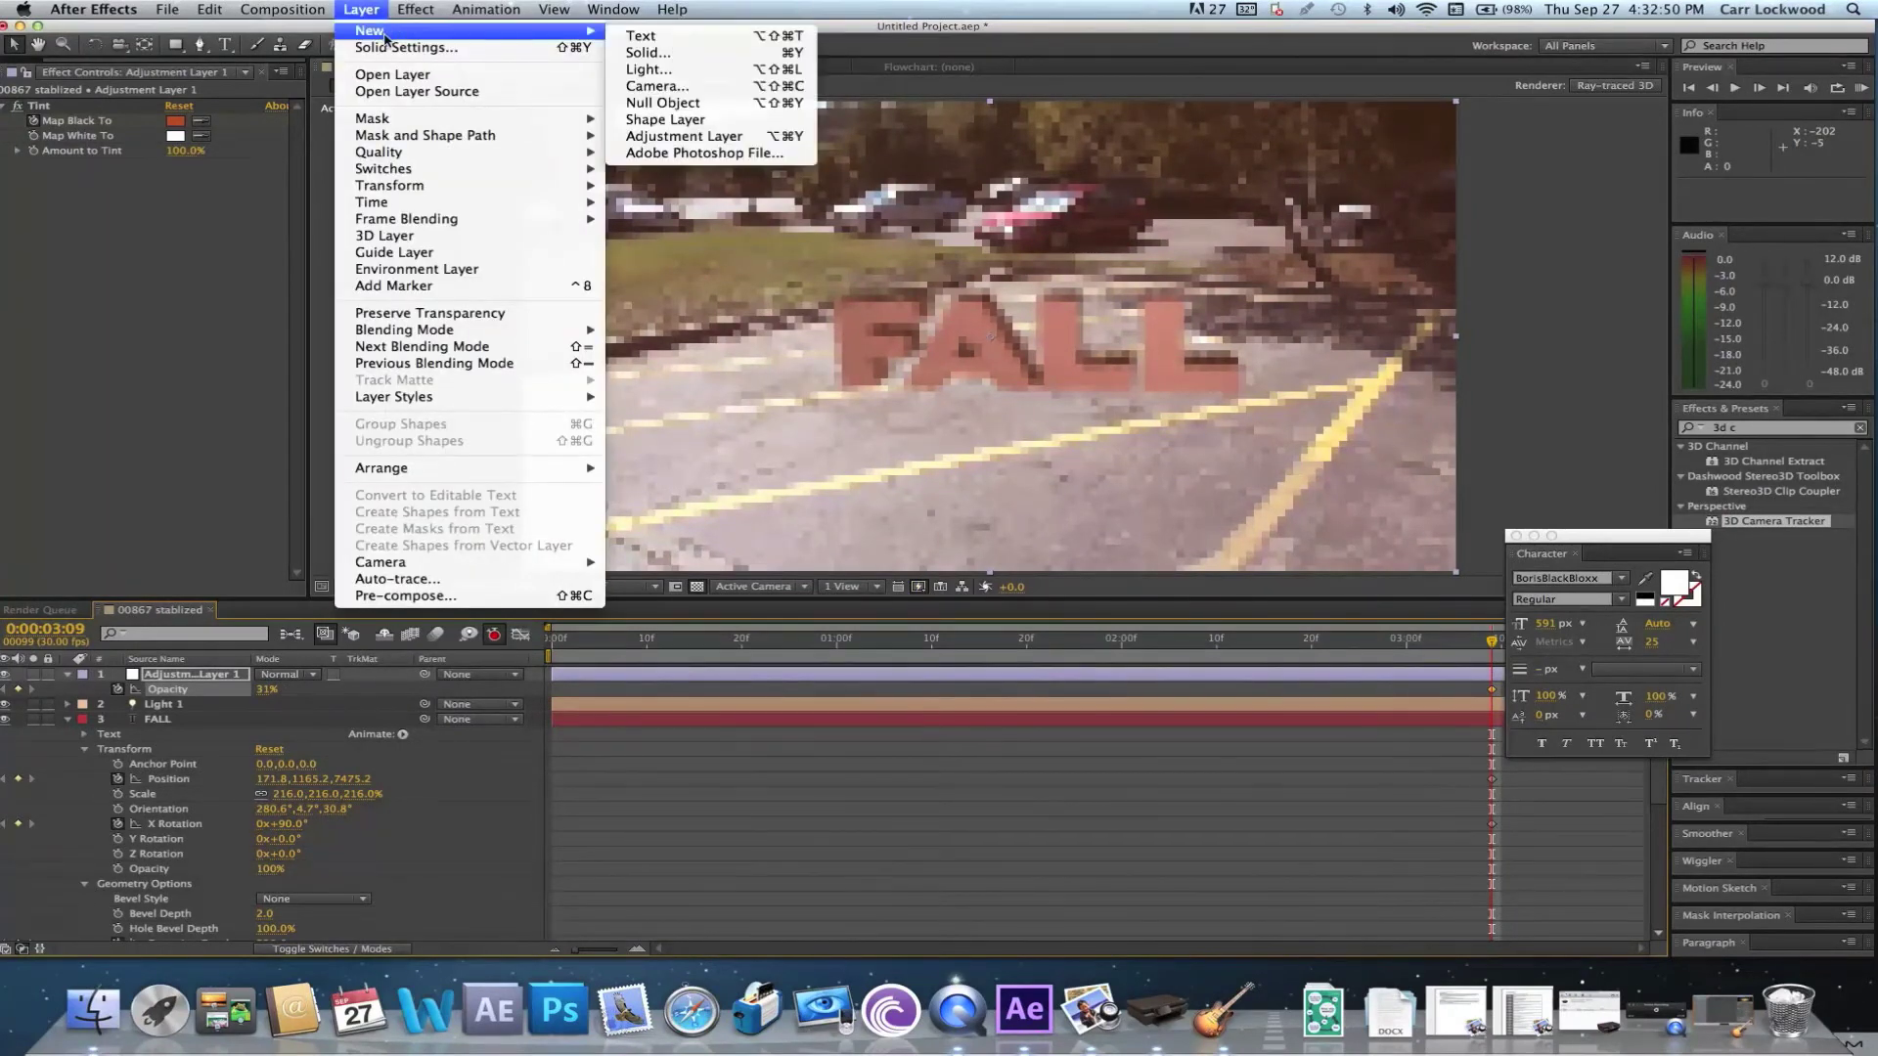
pyautogui.click(715, 137)
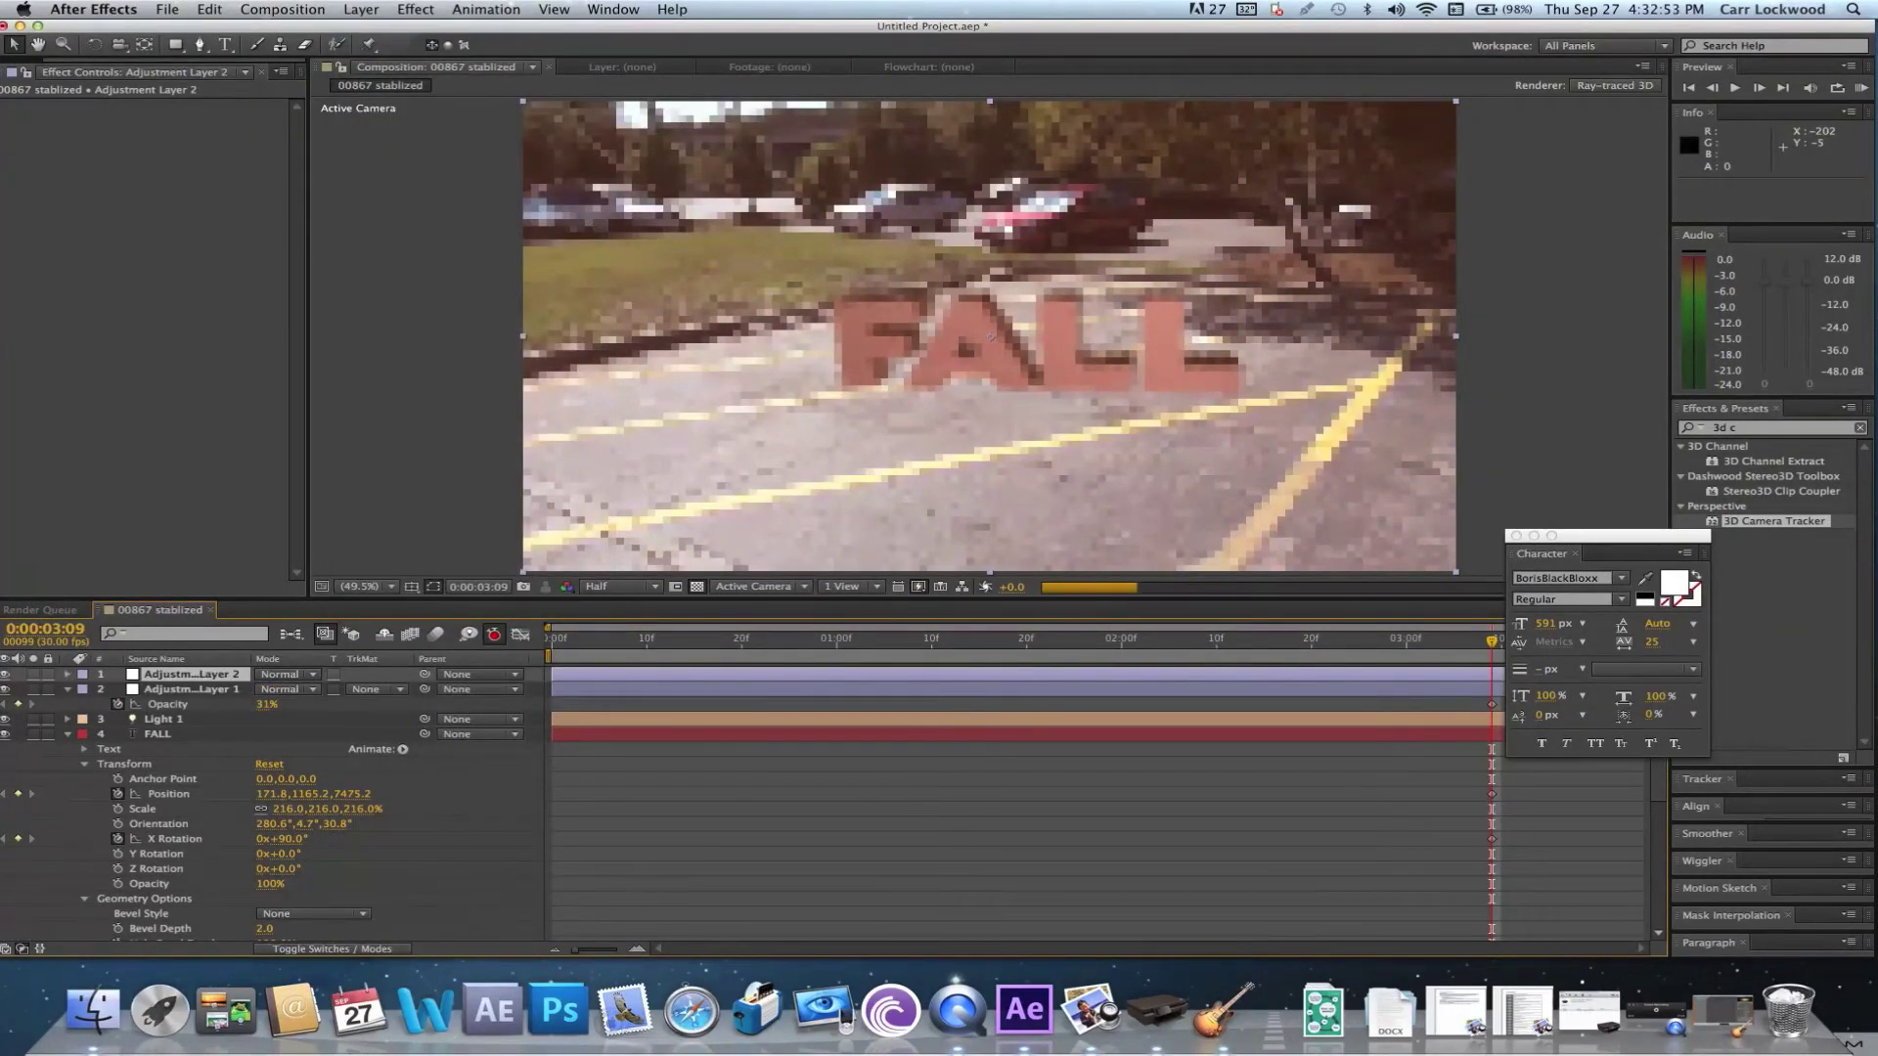
pyautogui.click(415, 9)
pyautogui.moveTo(473, 176)
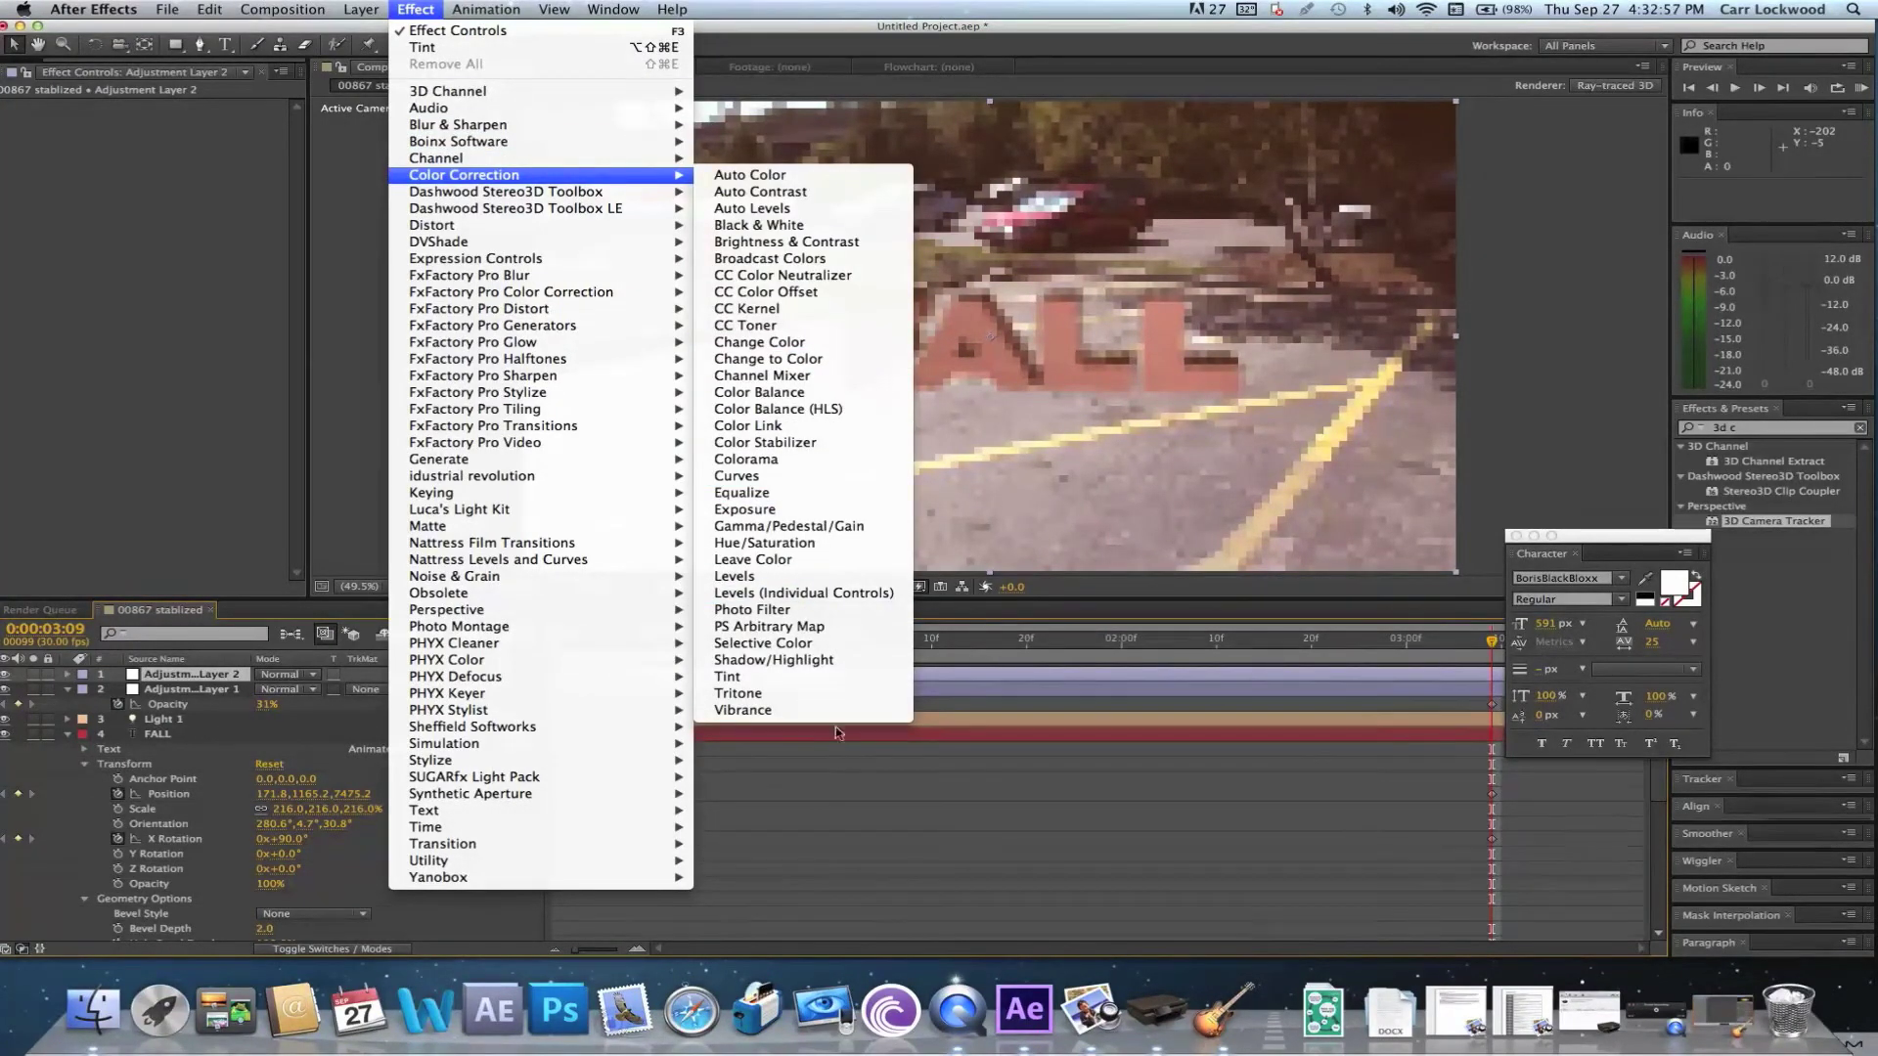
pyautogui.click(804, 476)
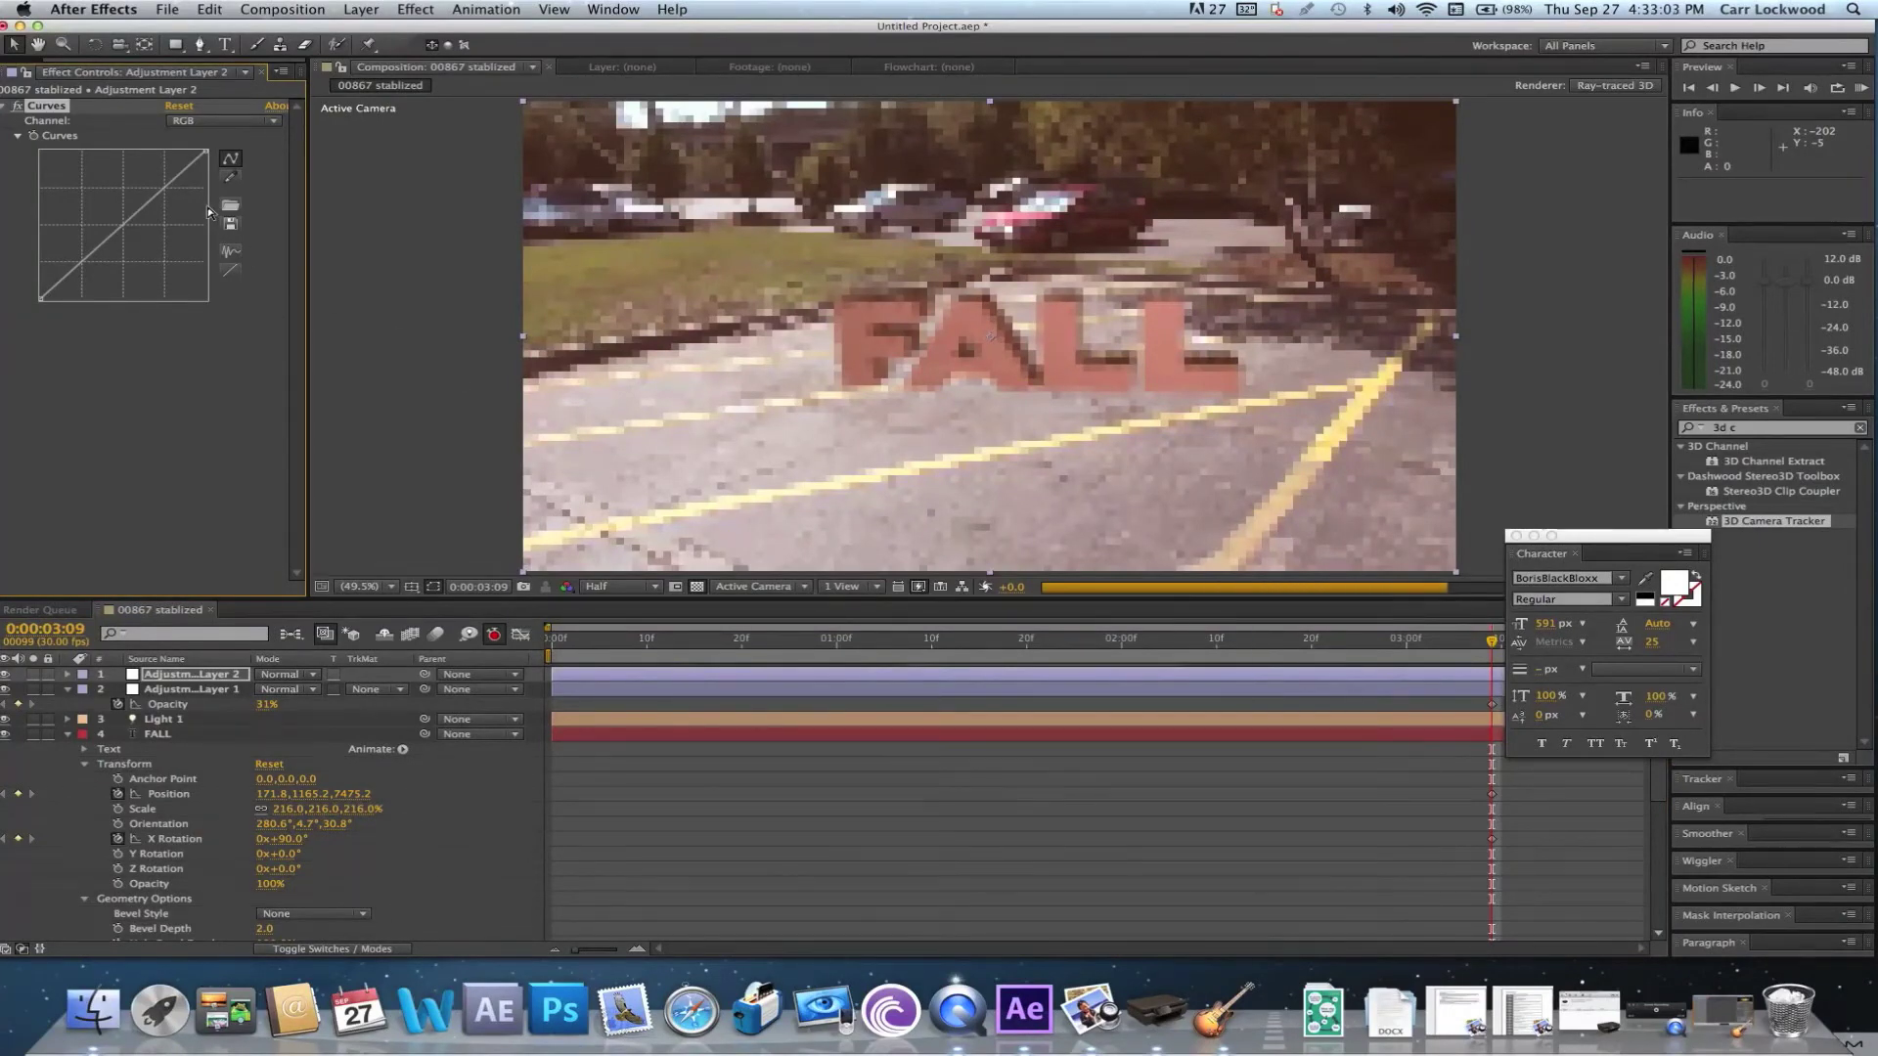
pyautogui.moveTo(161, 191); pyautogui.dragTo(160, 178)
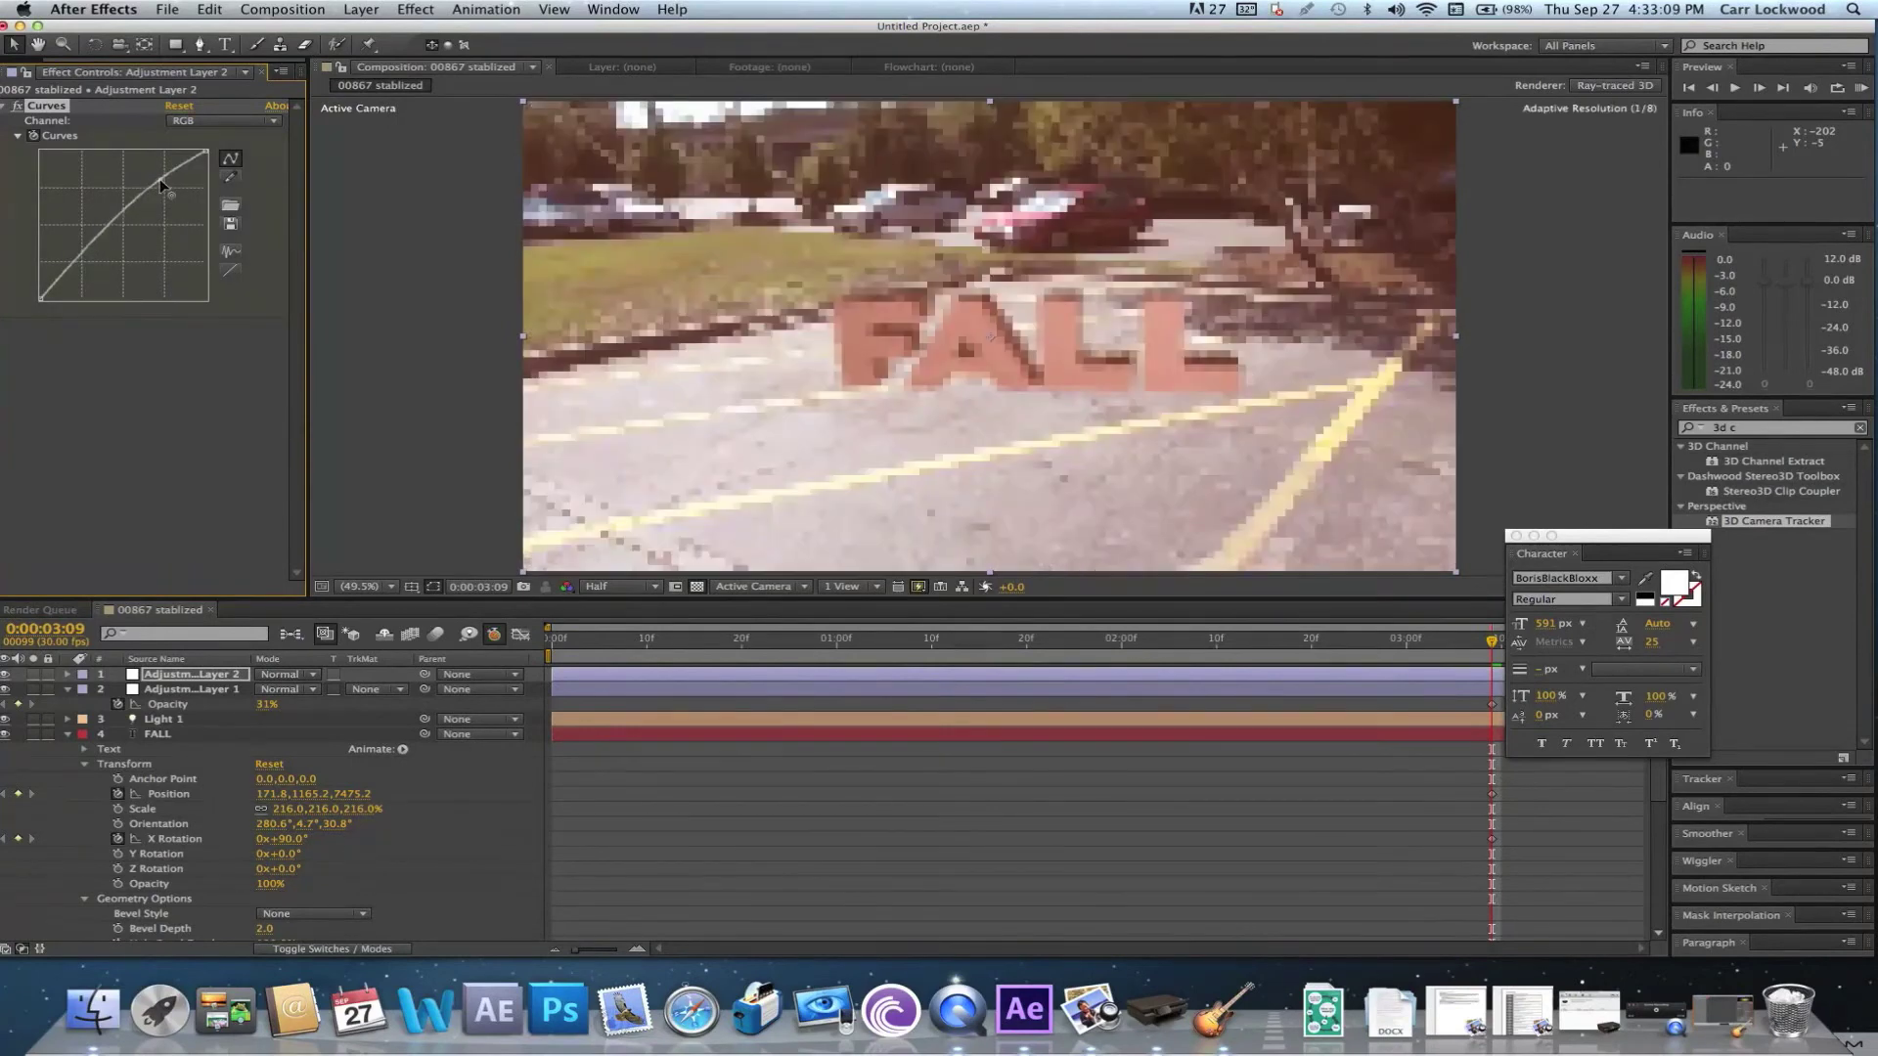
pyautogui.moveTo(83, 262); pyautogui.dragTo(92, 290)
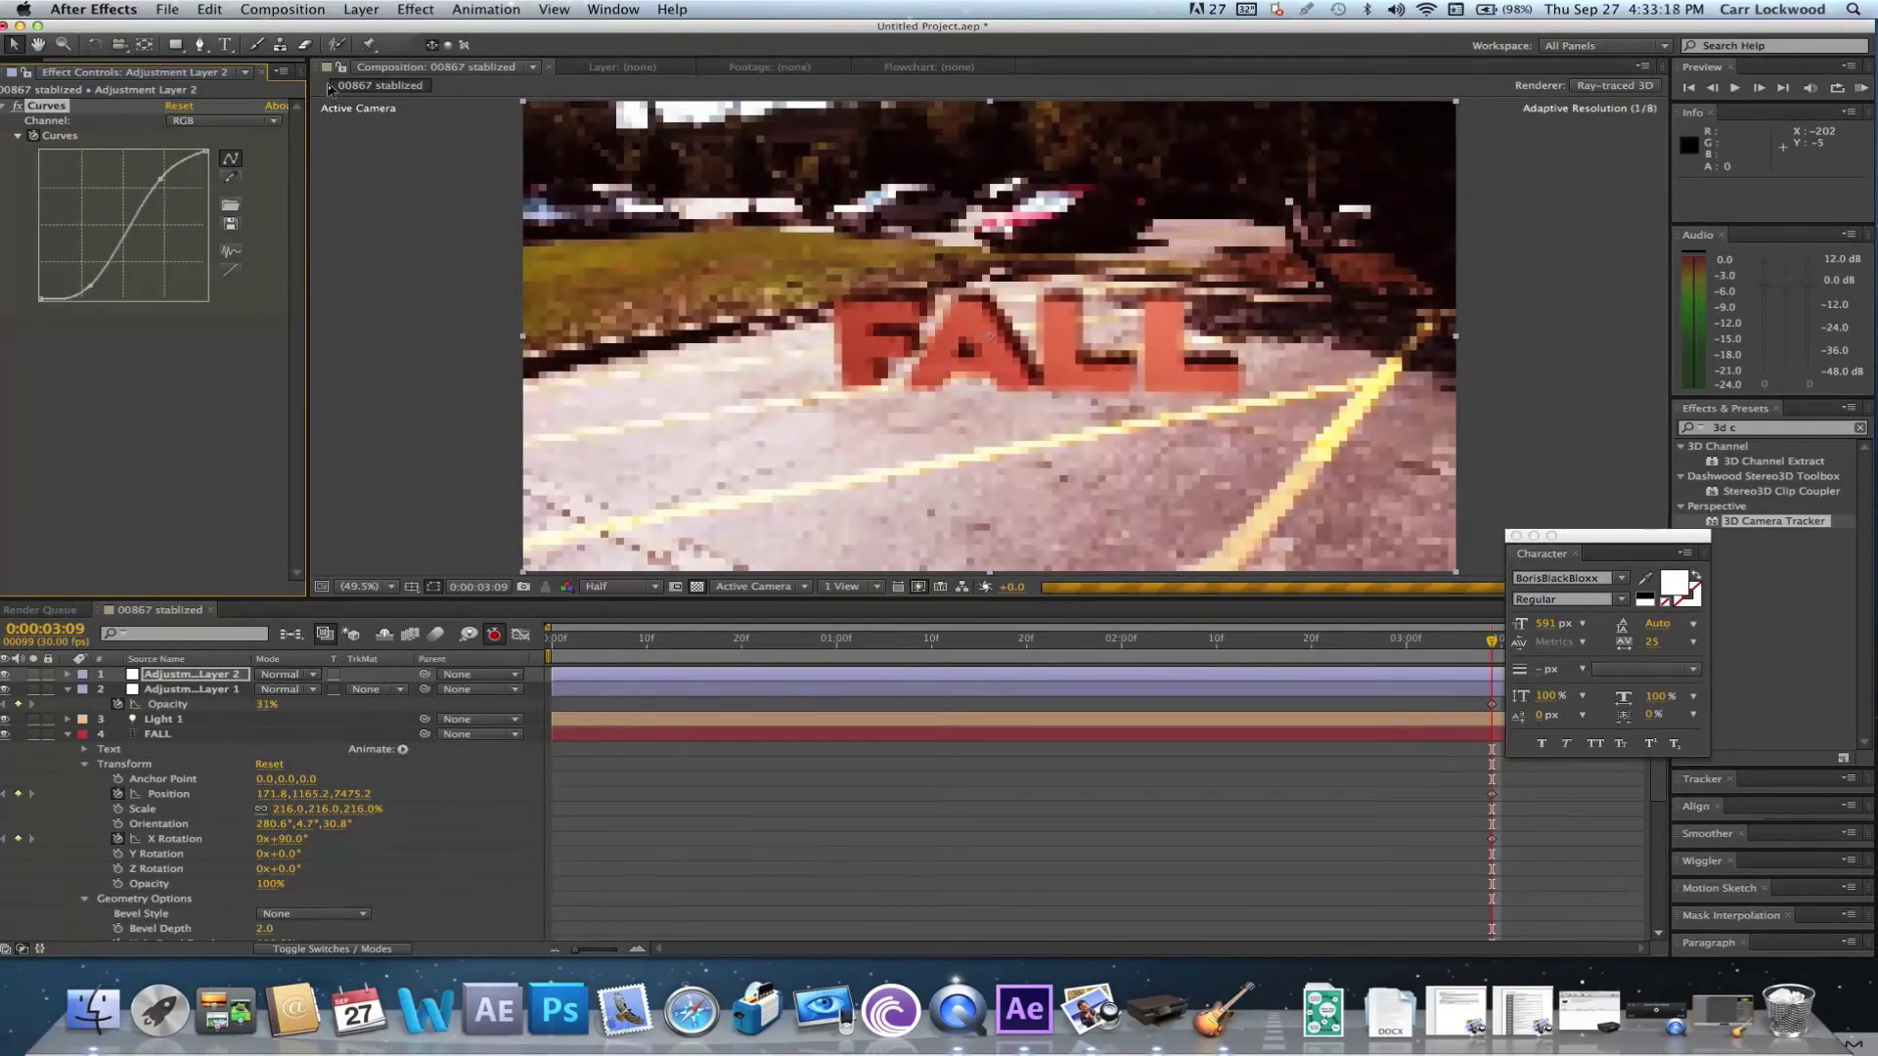
# Add a third adjustment layer and apply Auto Color to it
pyautogui.click(358, 9)
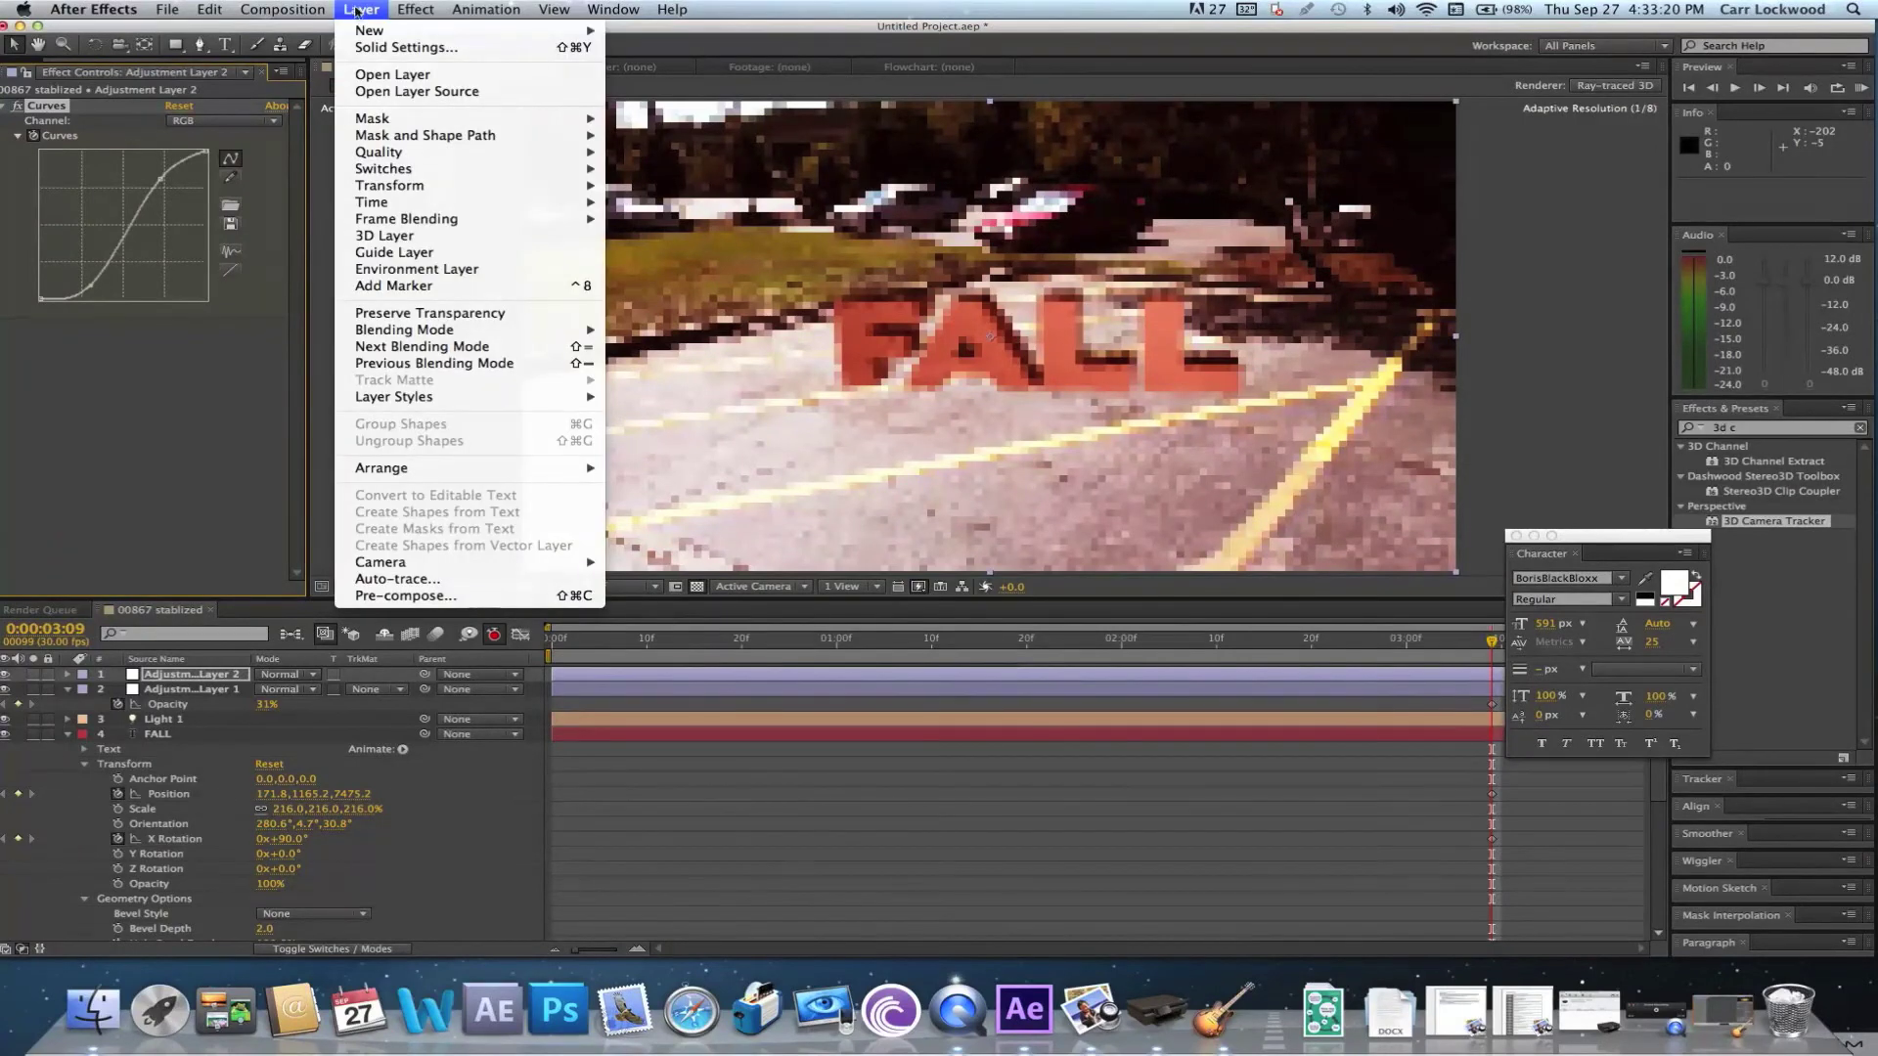
pyautogui.moveTo(368, 32)
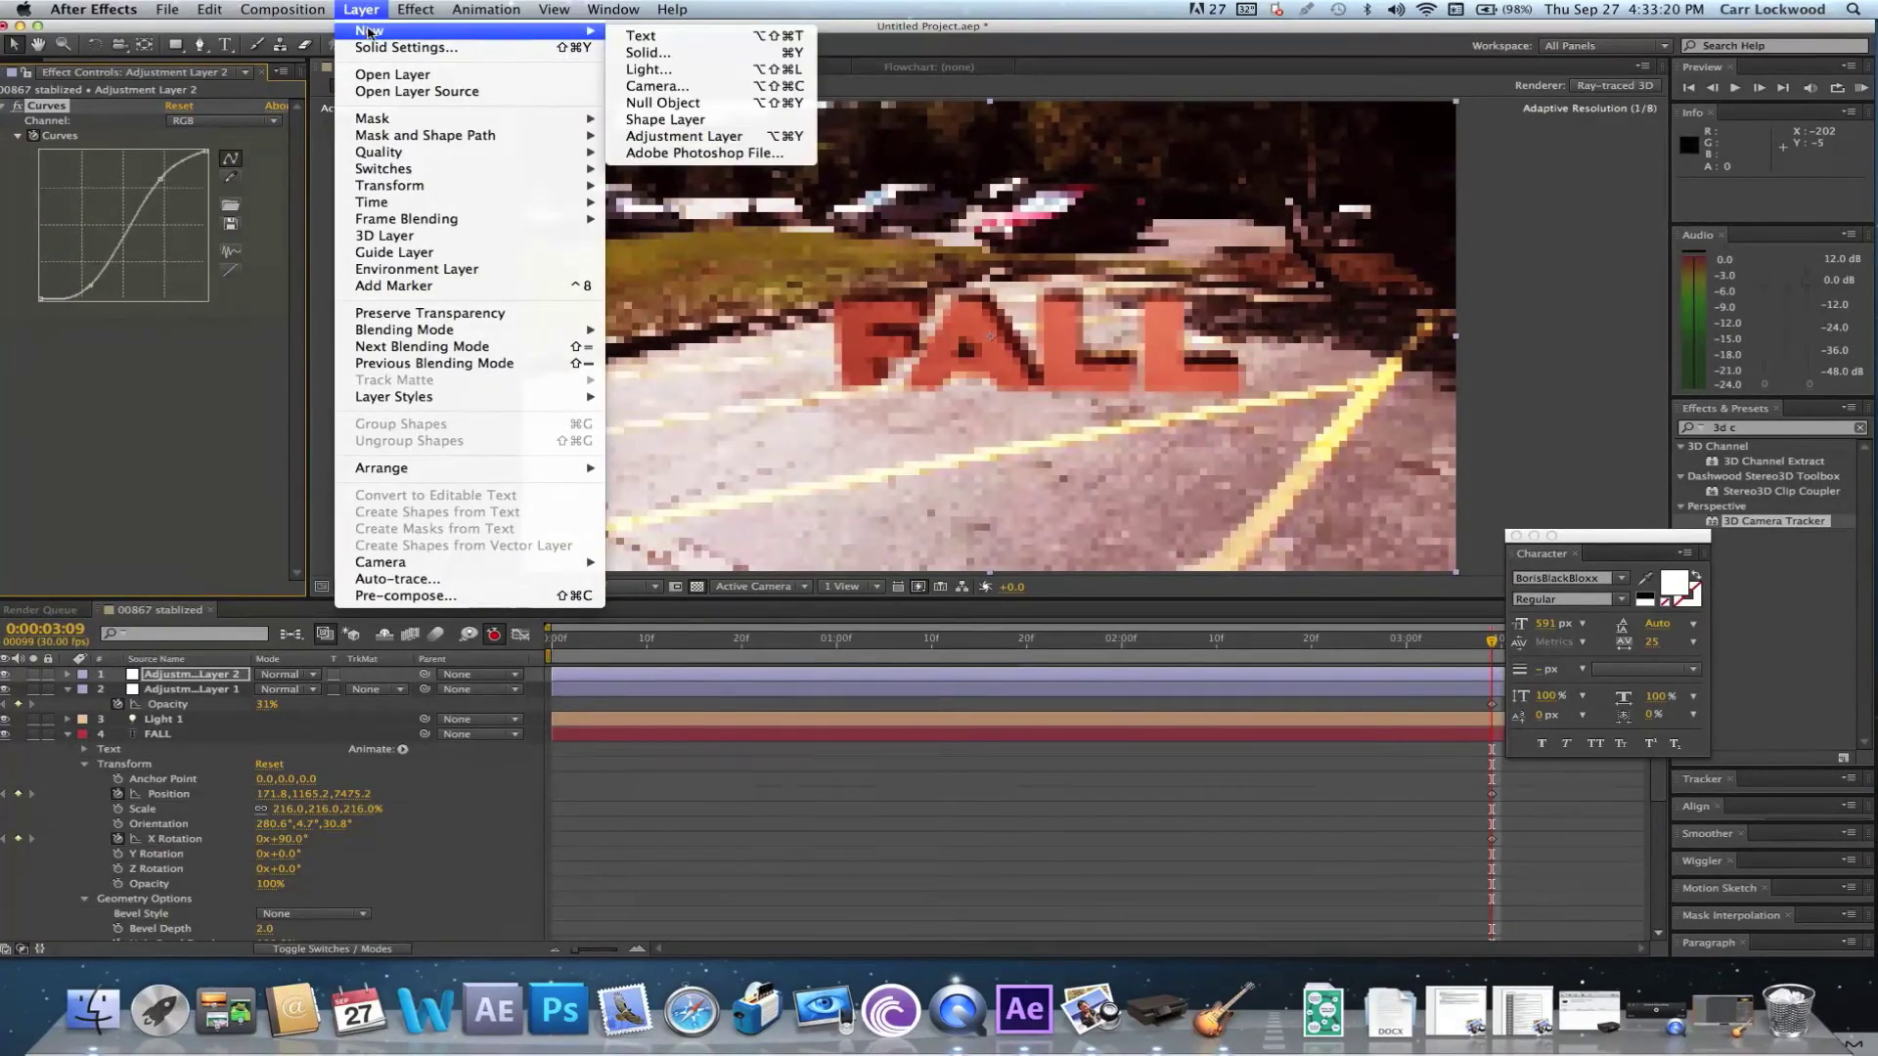
pyautogui.click(690, 136)
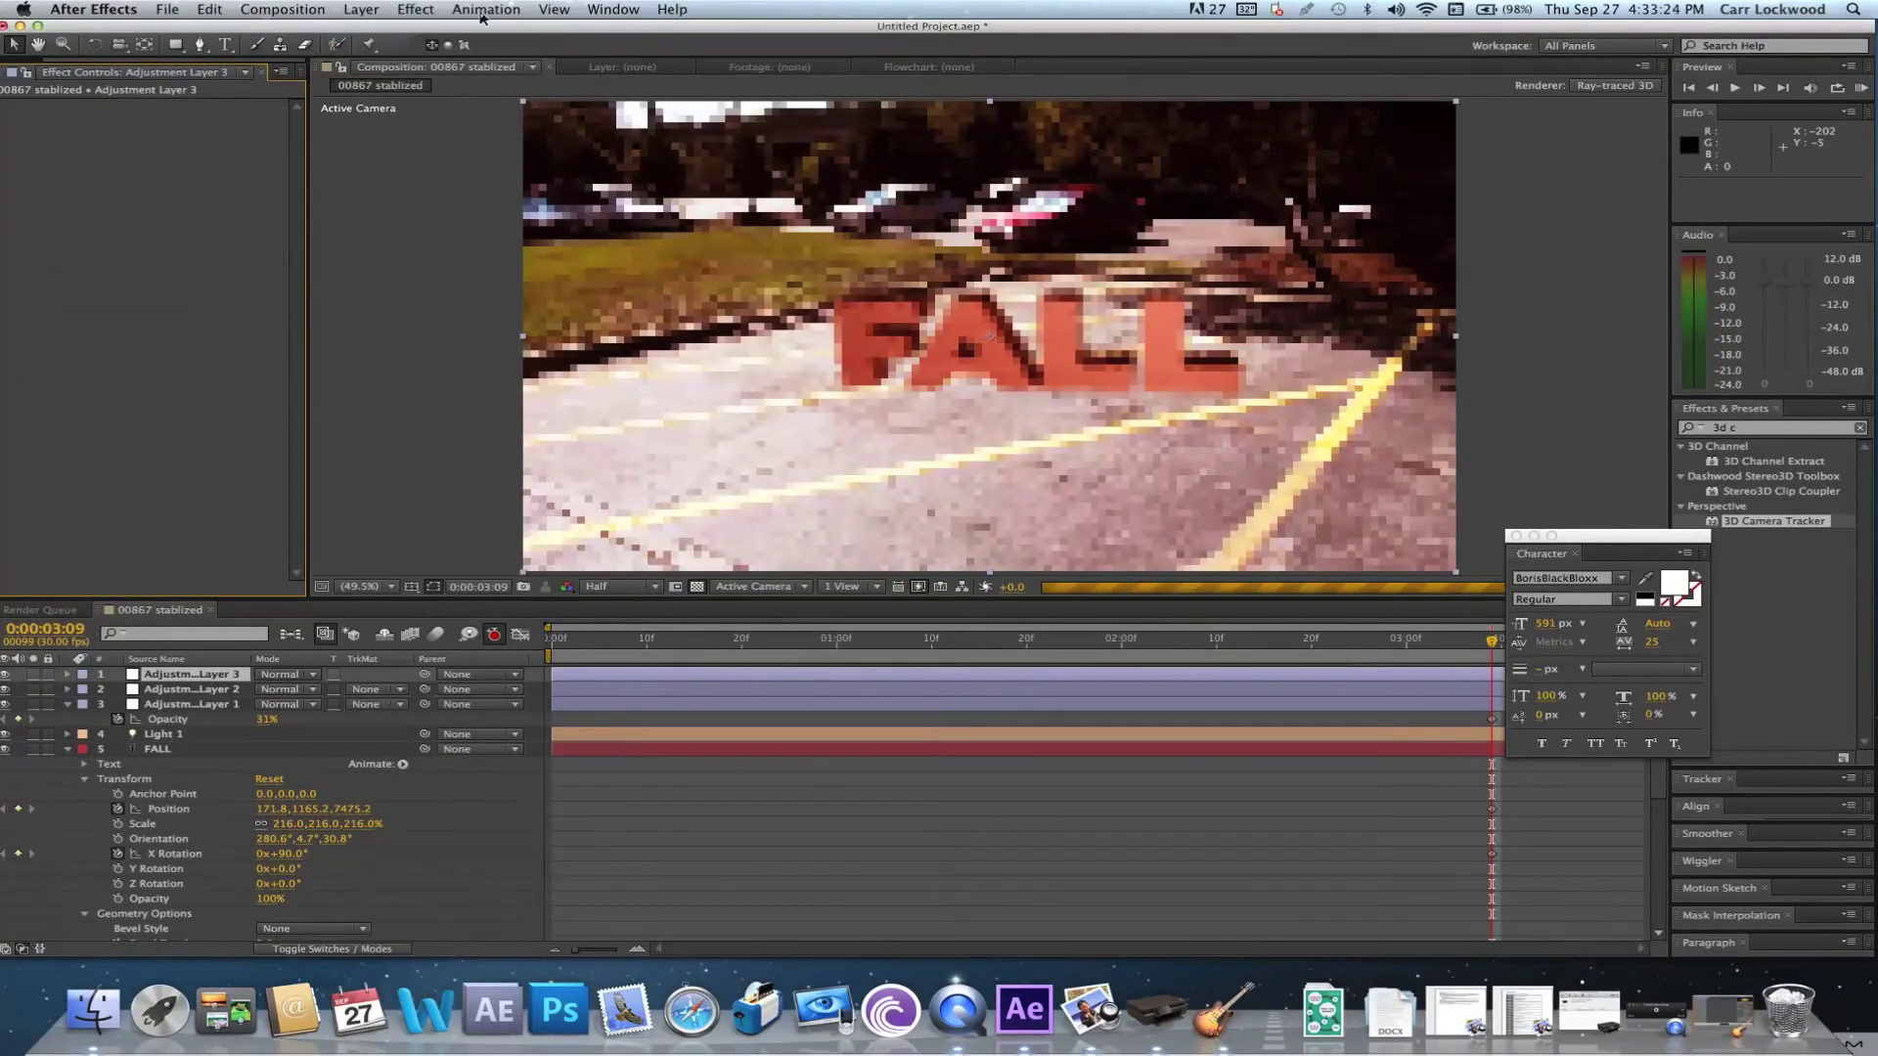
pyautogui.click(415, 9)
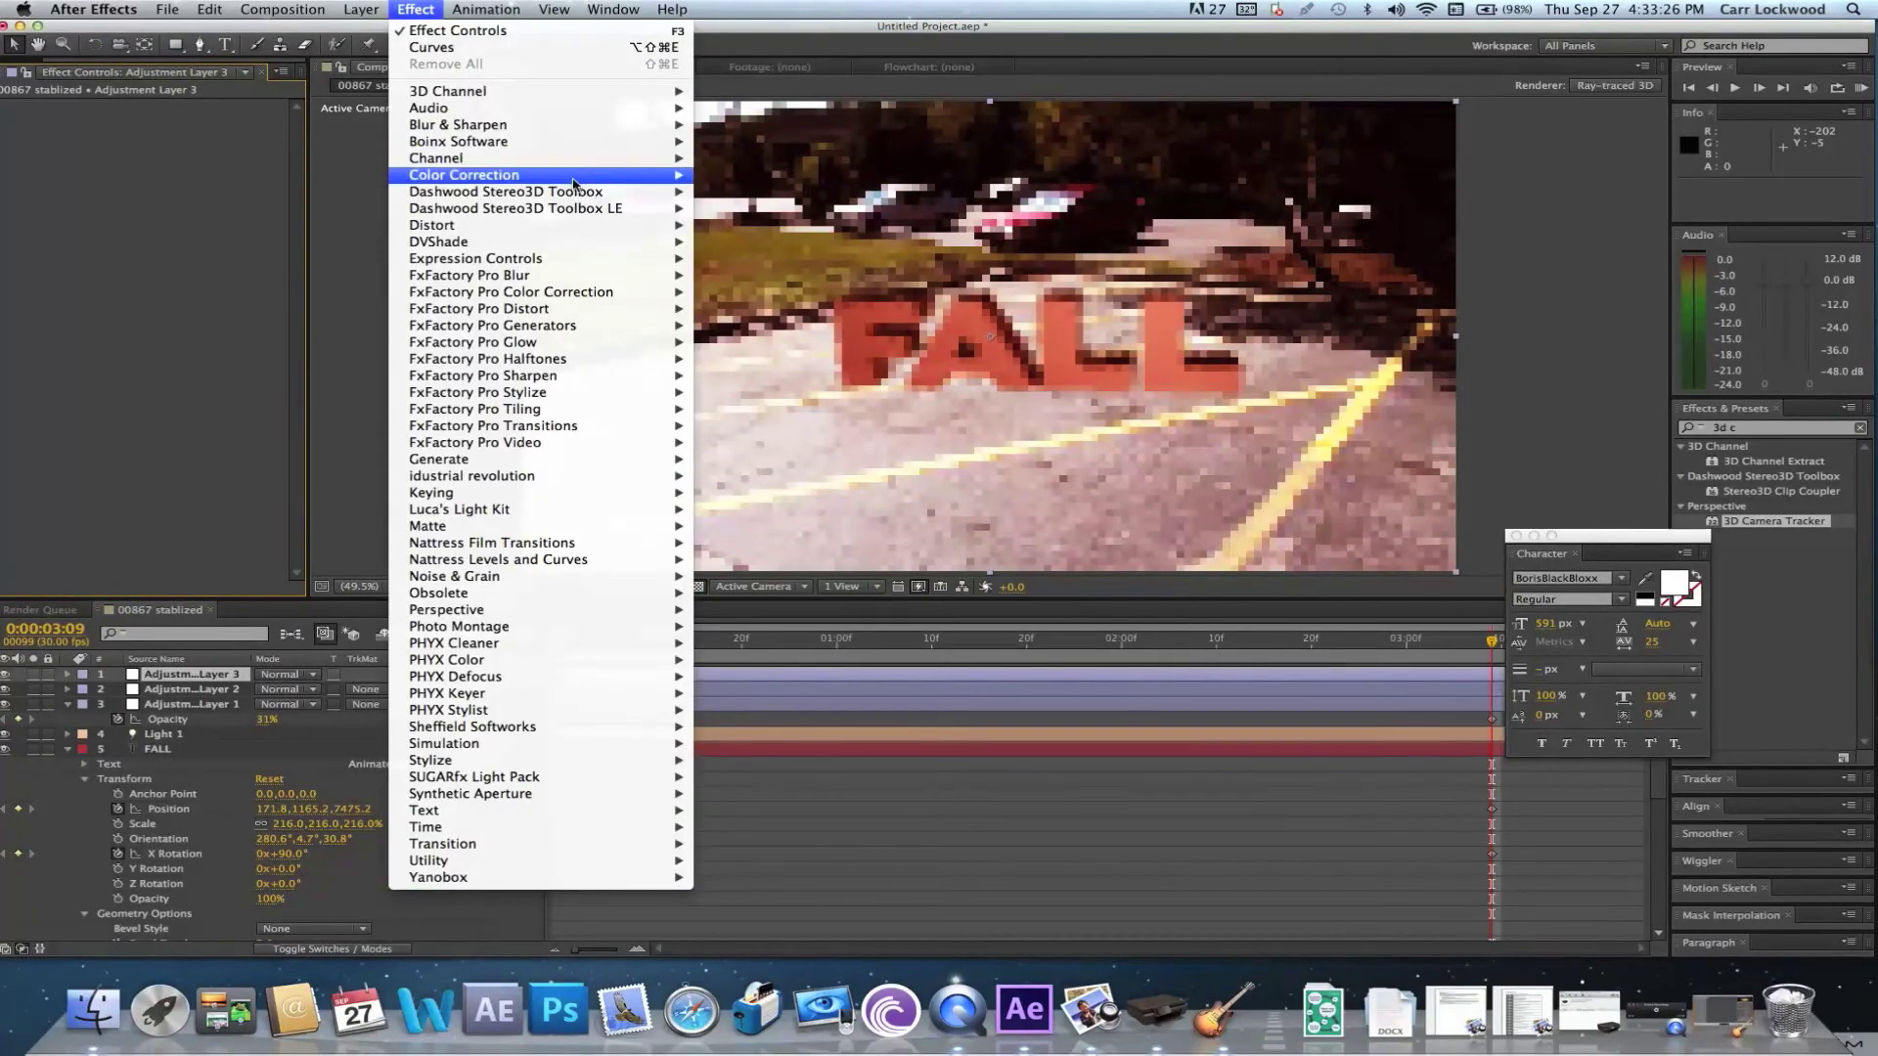
pyautogui.moveTo(577, 176)
pyautogui.click(729, 175)
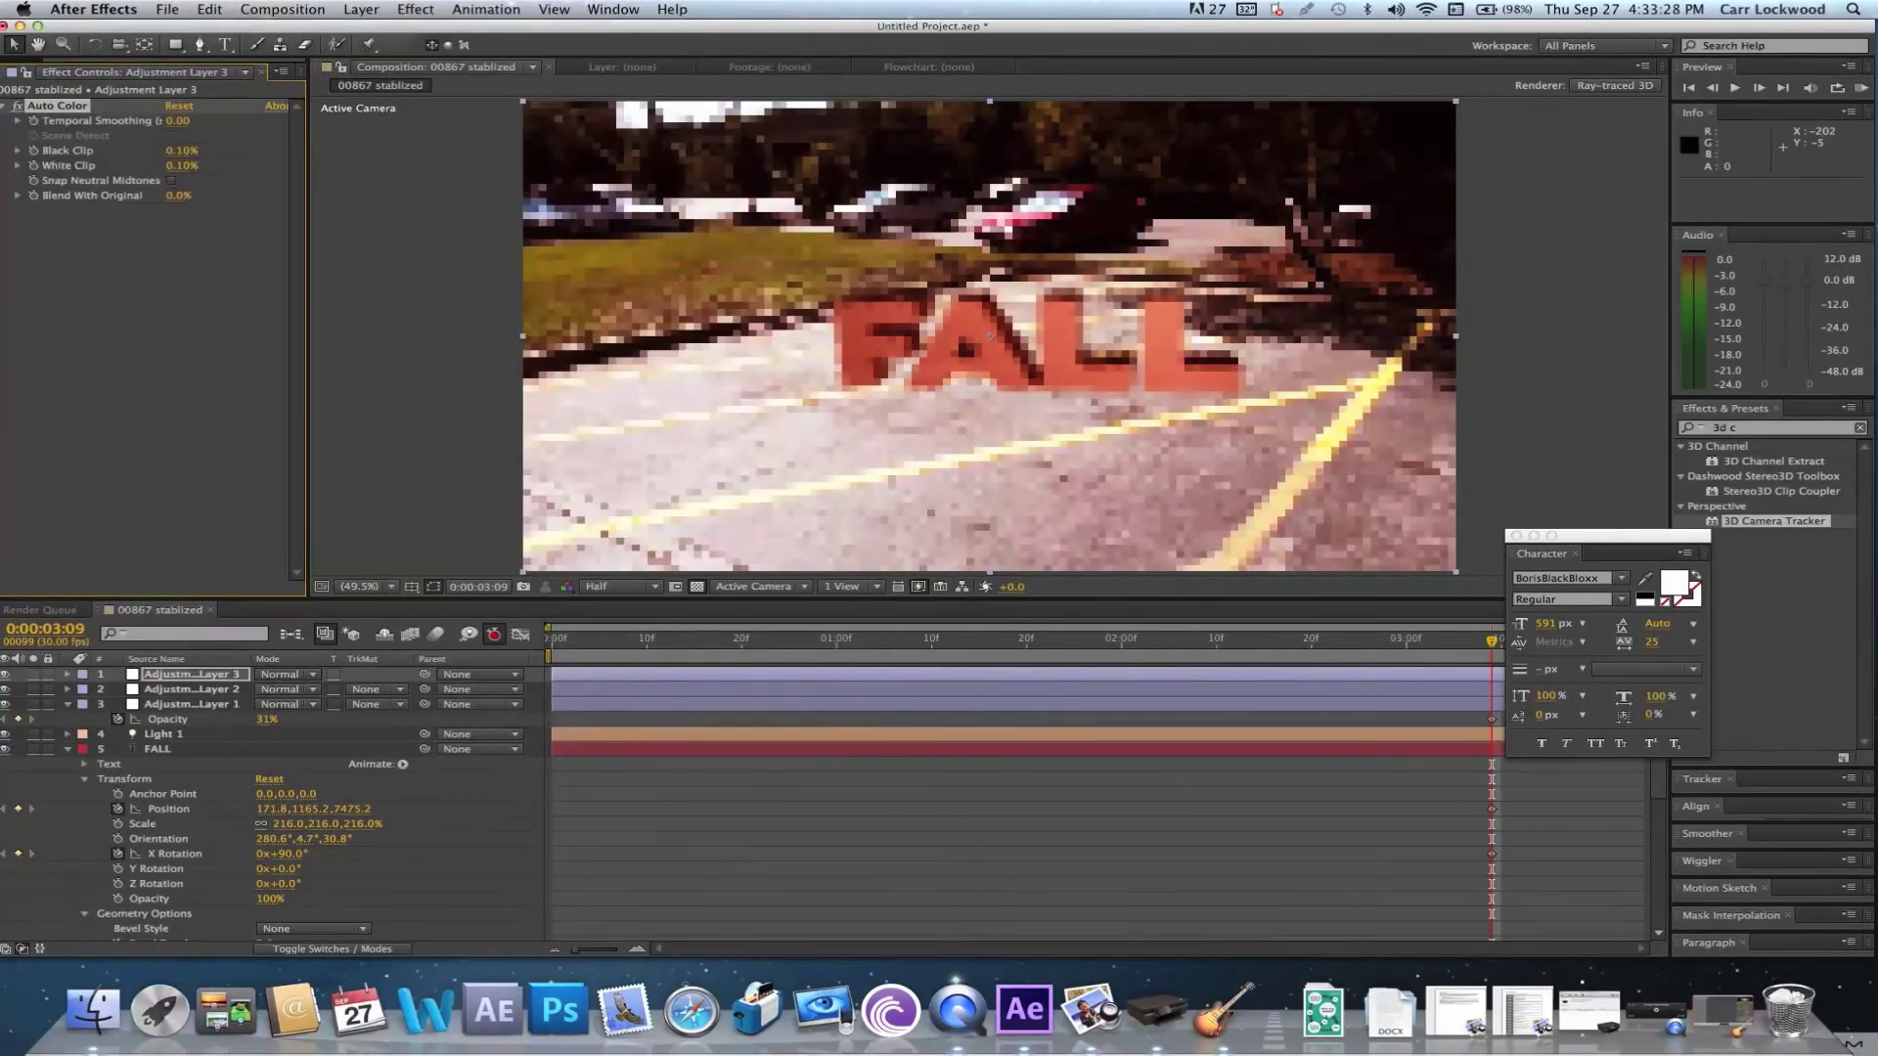
# Add Auto Contrast and Auto Levels to the third adjustment layer, then preview the grade
pyautogui.click(415, 9)
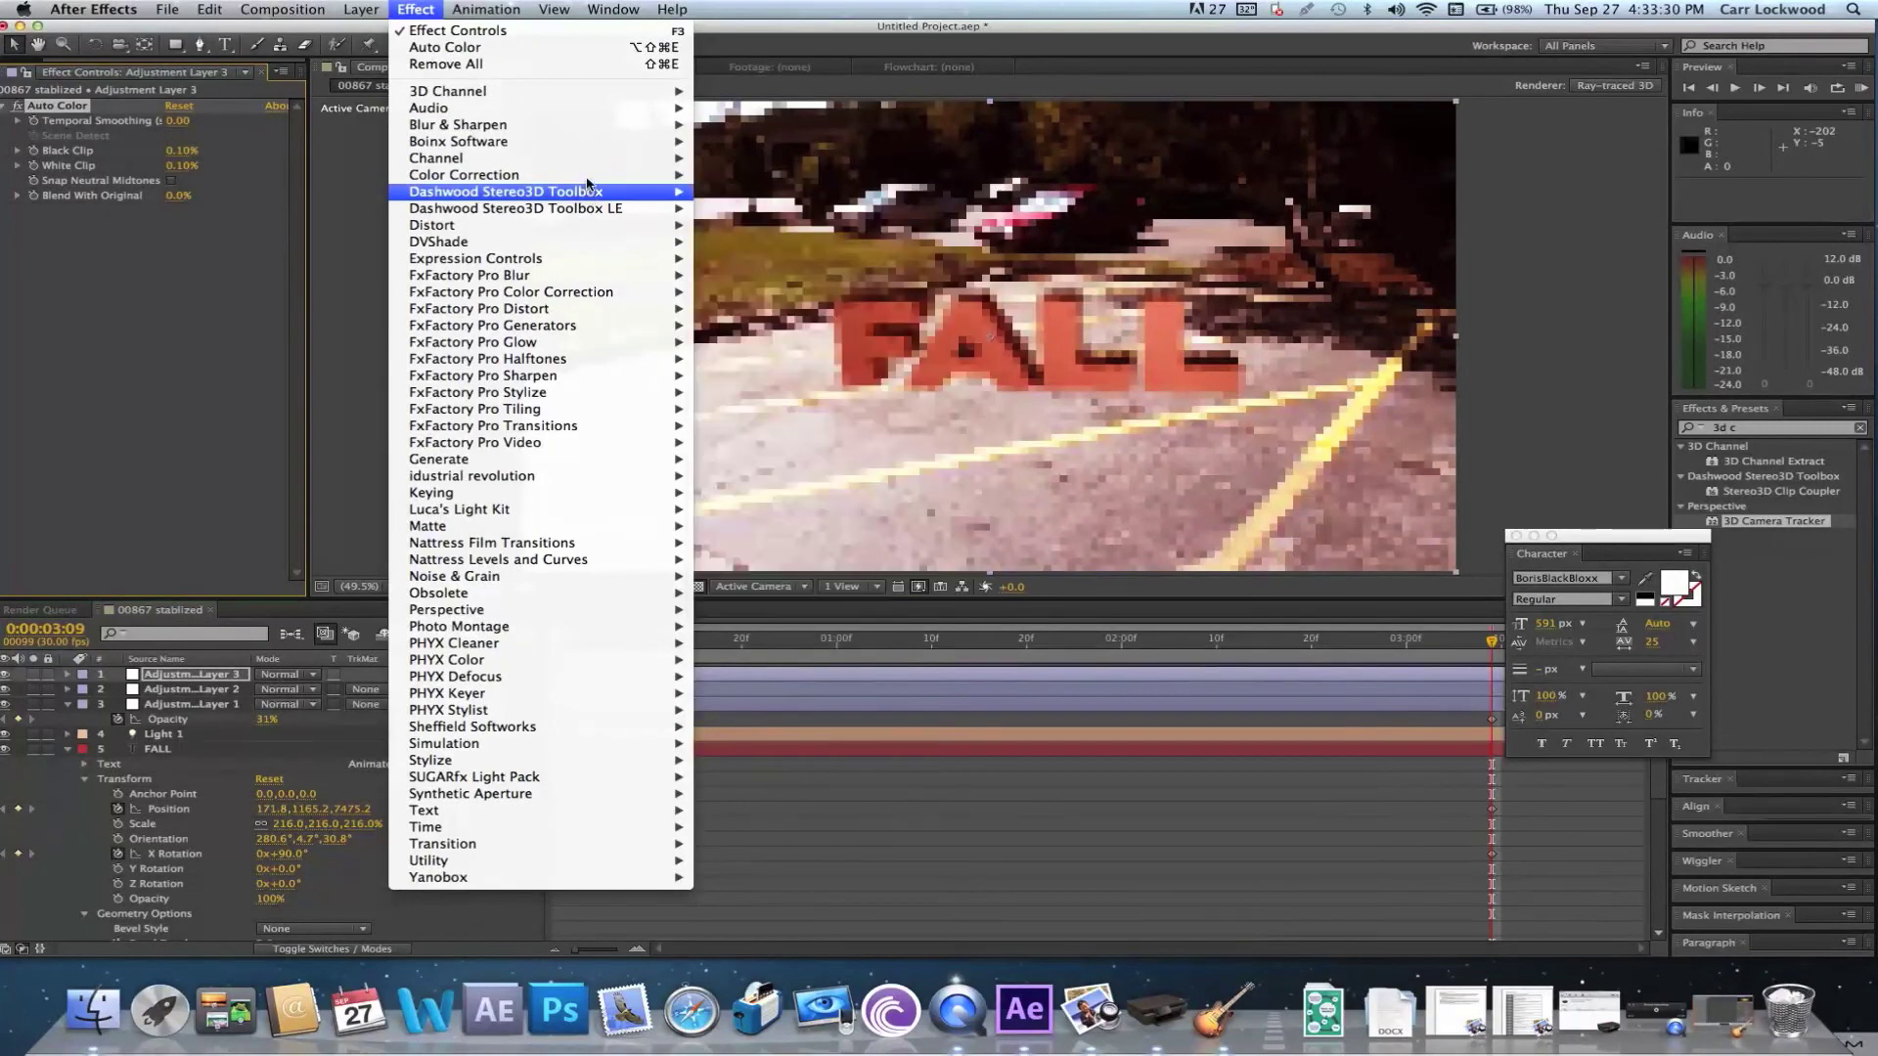
pyautogui.moveTo(586, 176)
pyautogui.click(729, 192)
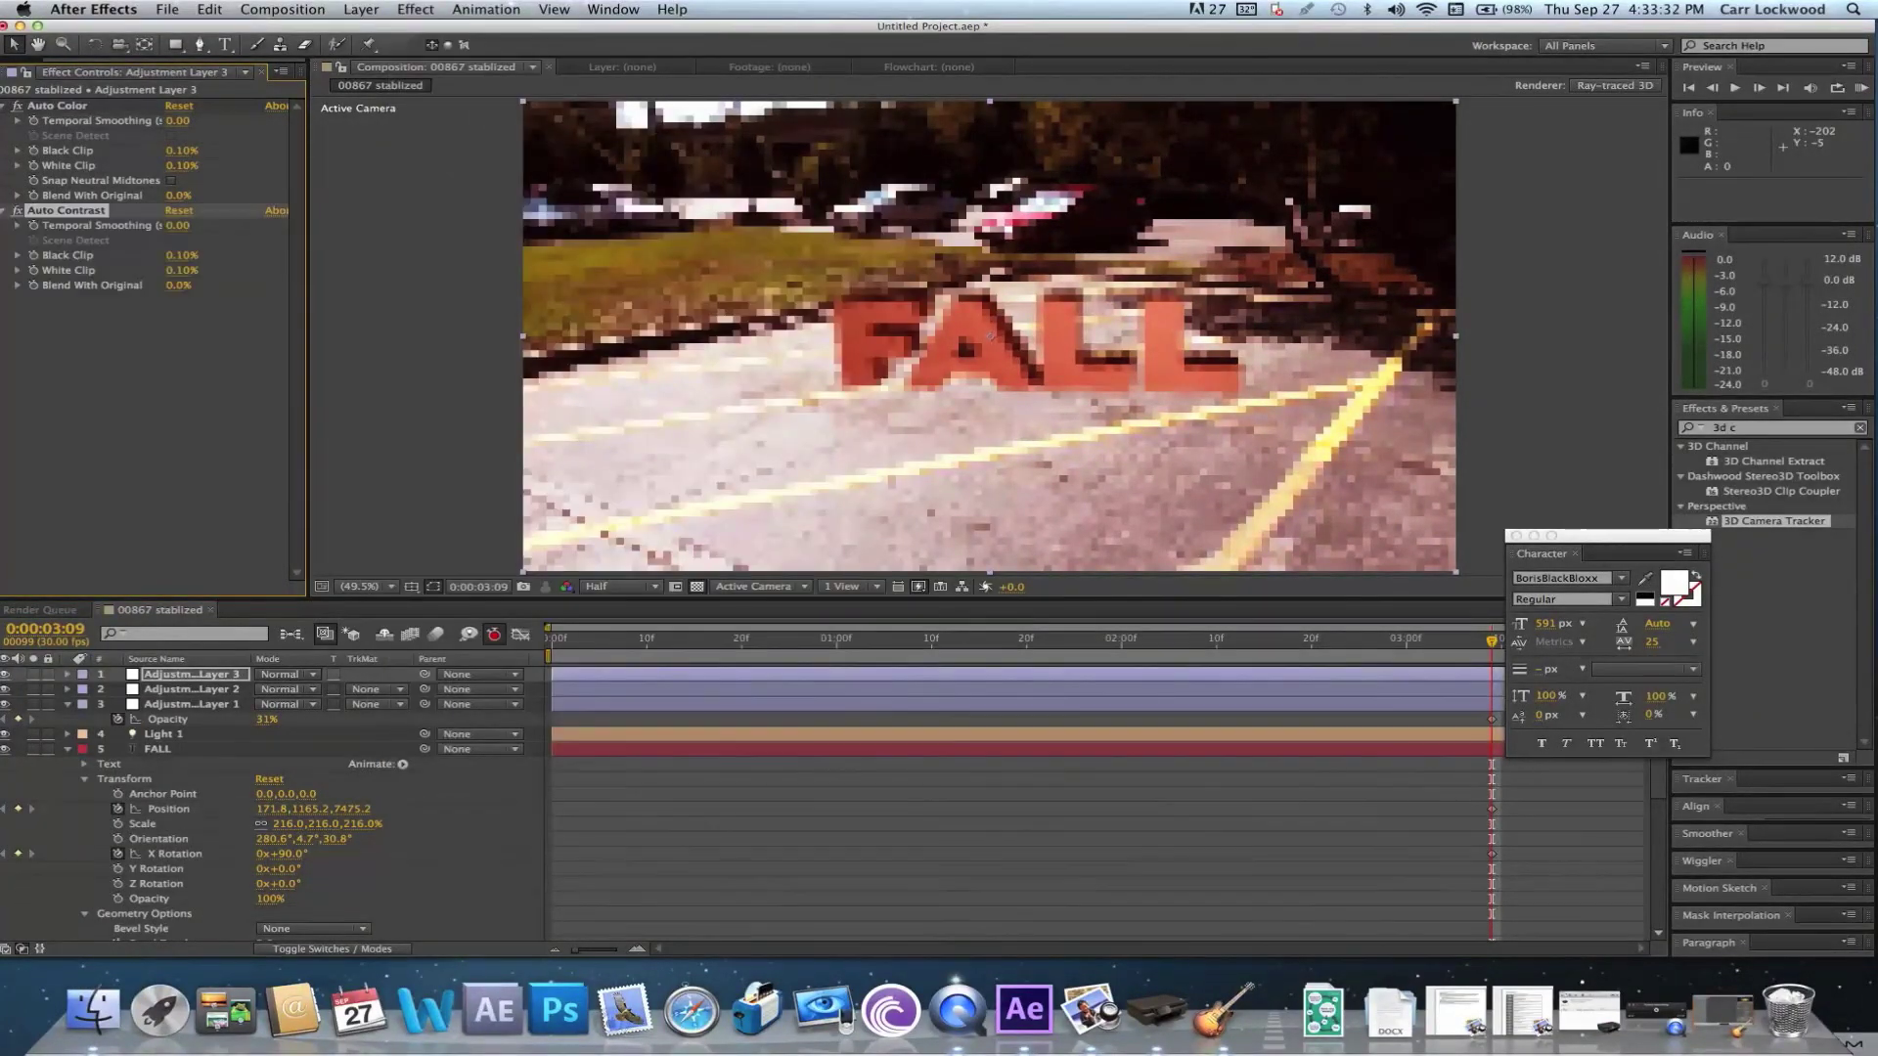
pyautogui.click(424, 7)
pyautogui.moveTo(587, 175)
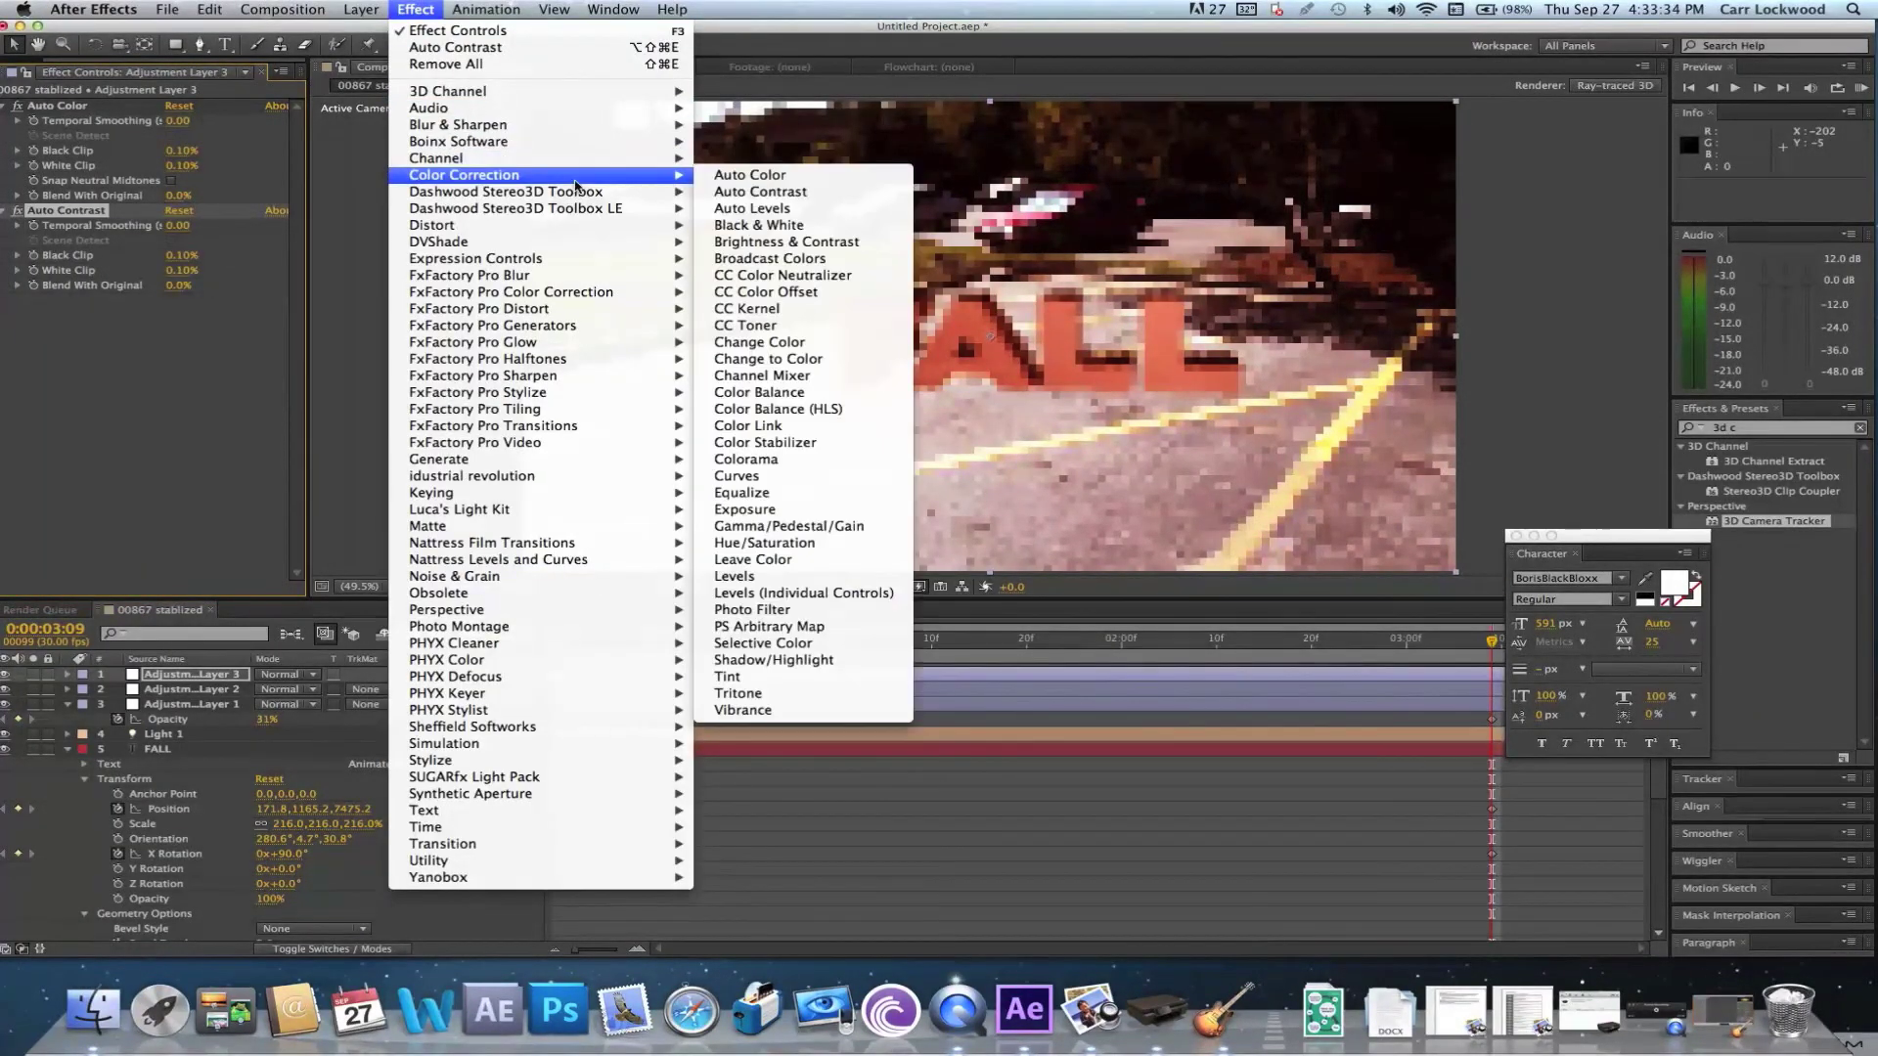
pyautogui.click(737, 209)
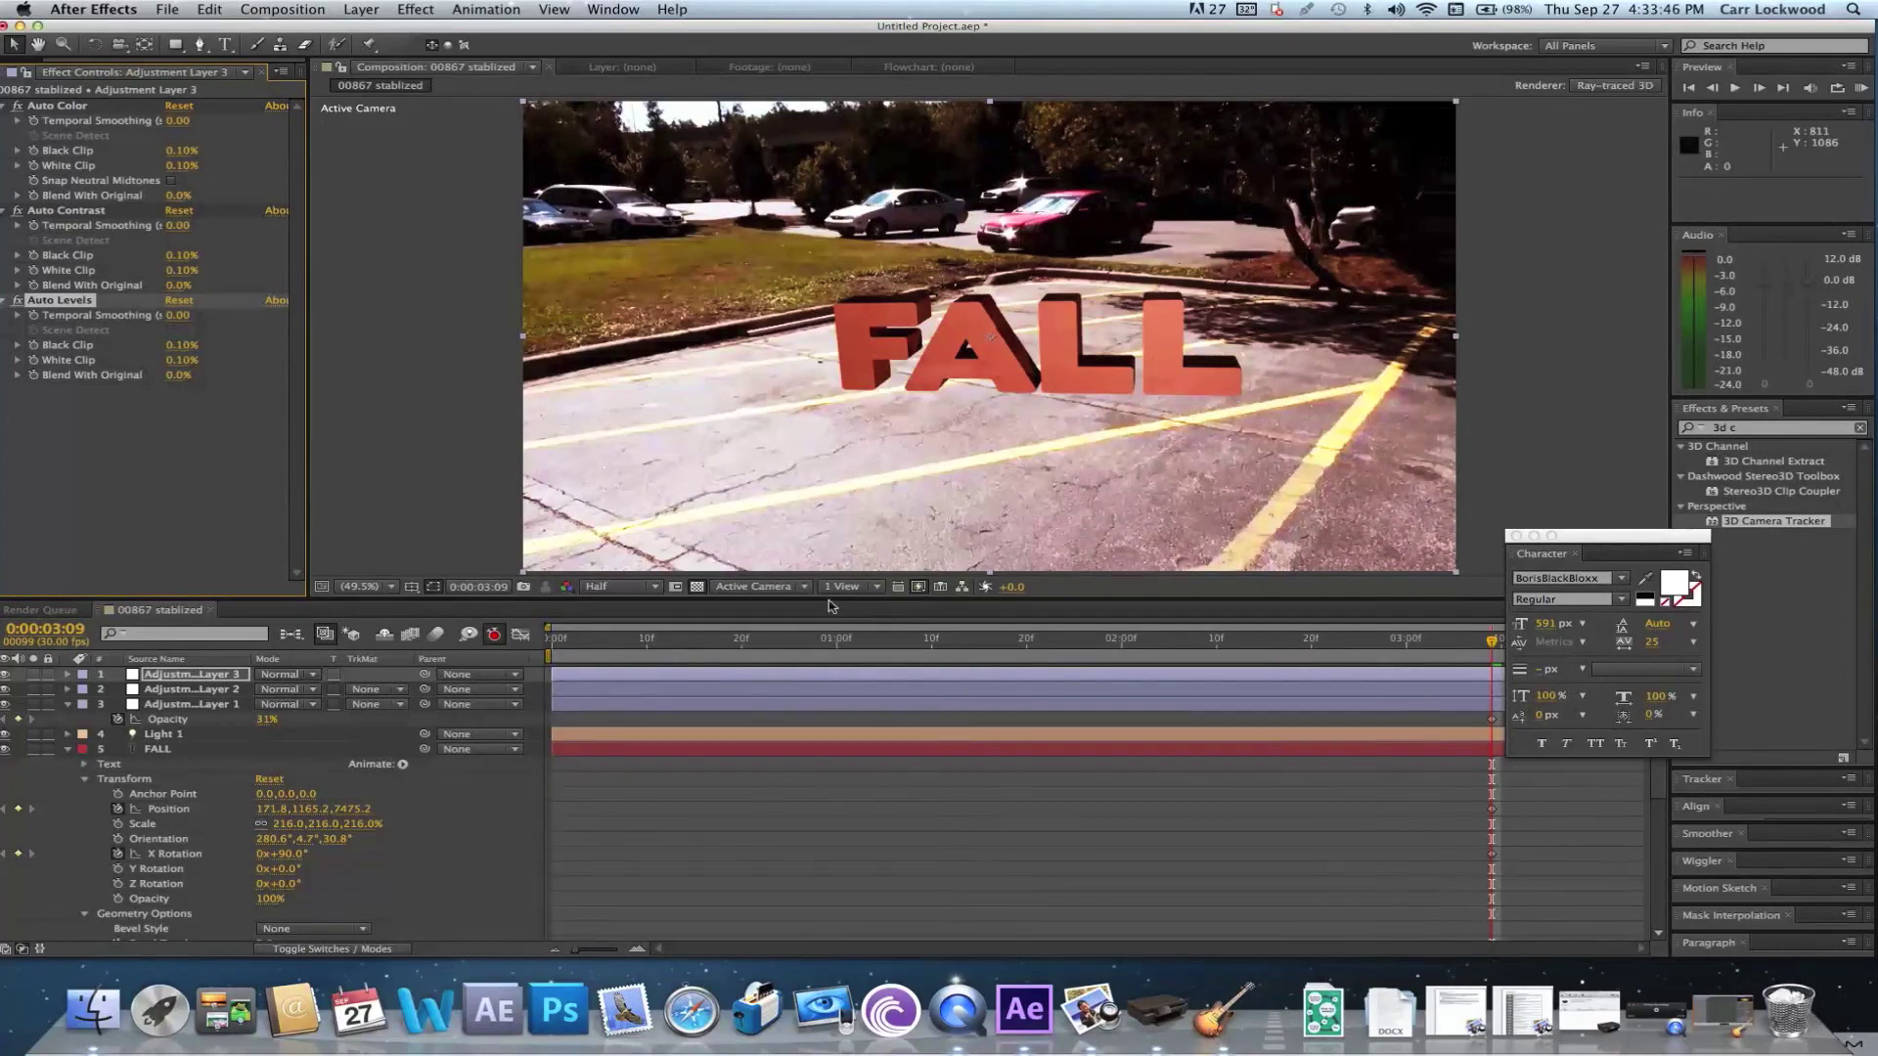
pyautogui.moveTo(836, 643); pyautogui.dragTo(1048, 629)
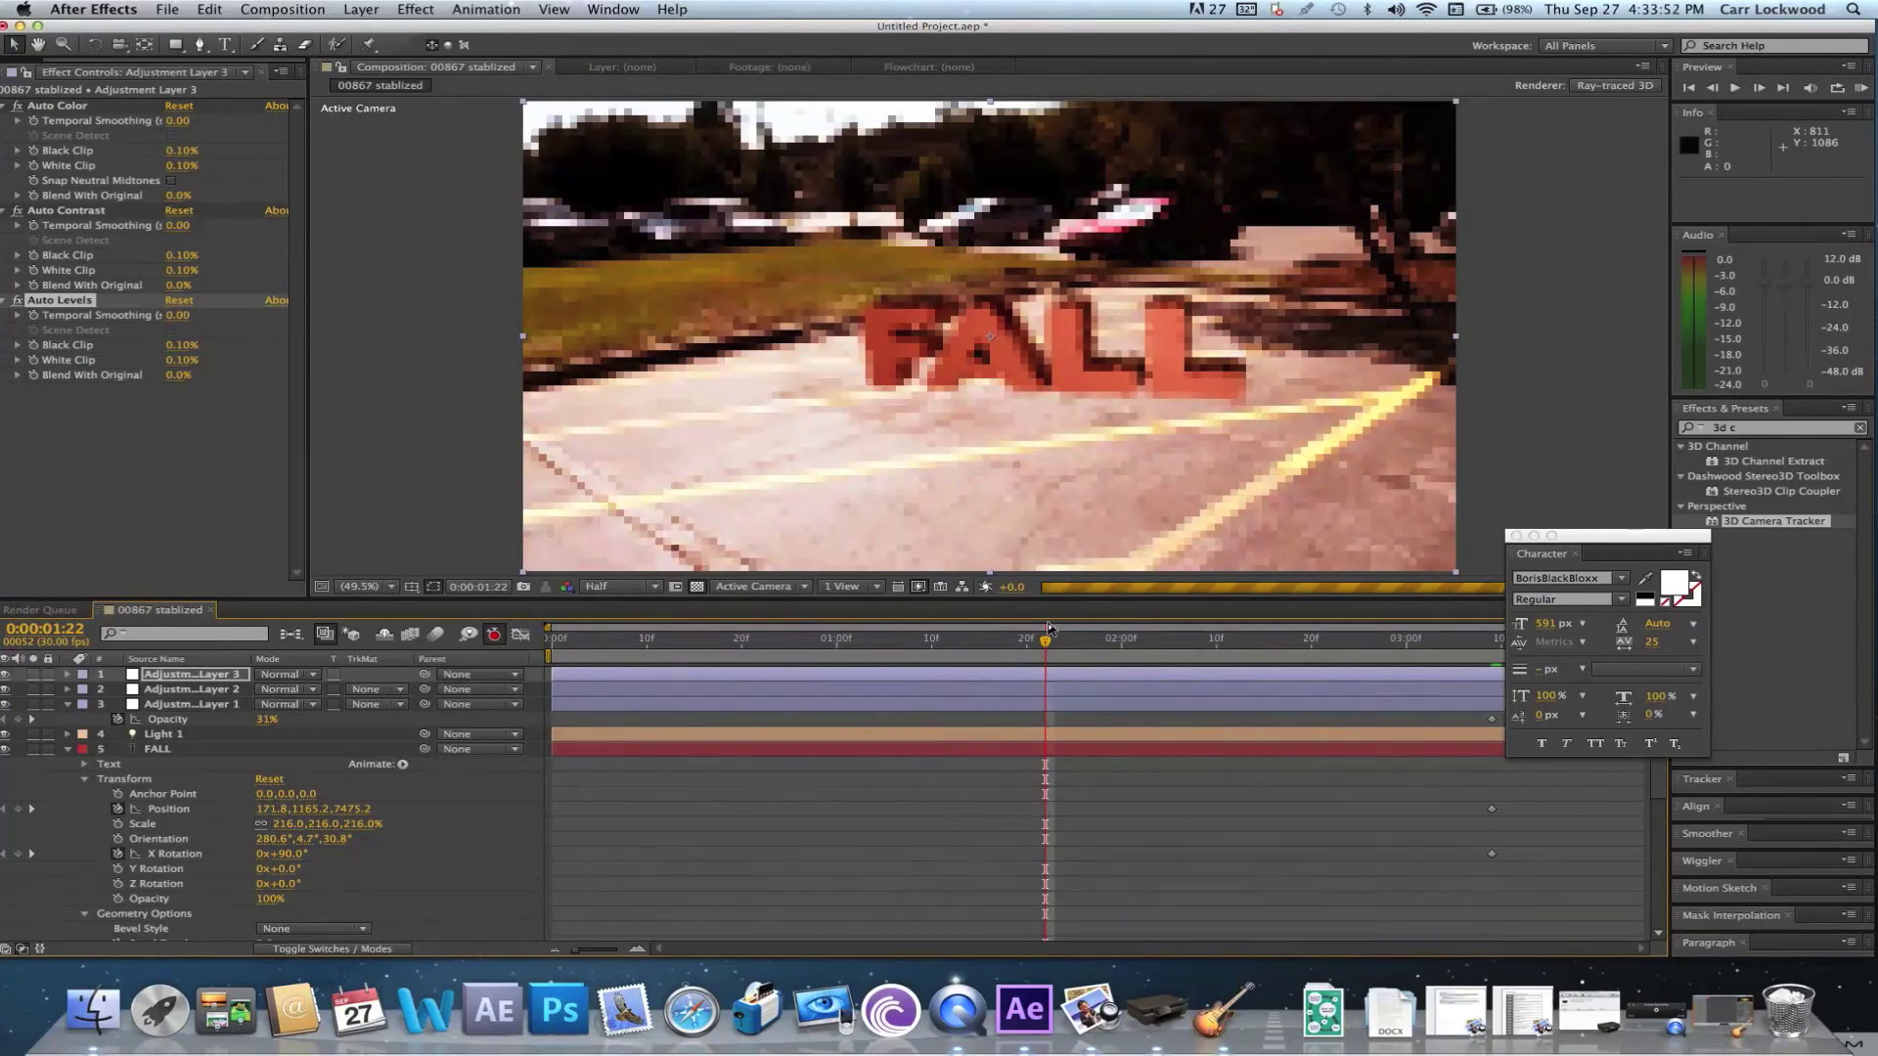